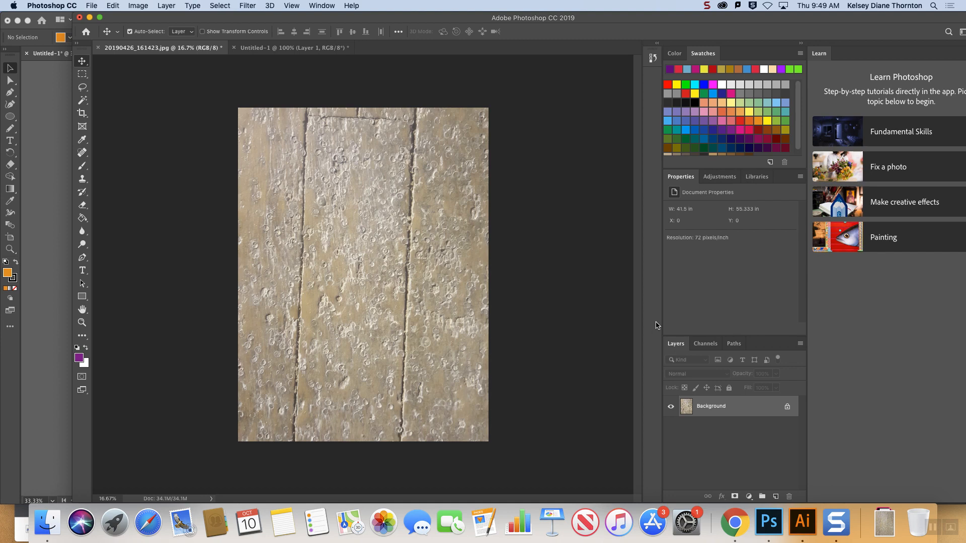
Add a Levels adjustment layer above the Background wood photo and display its settings
click(724, 177)
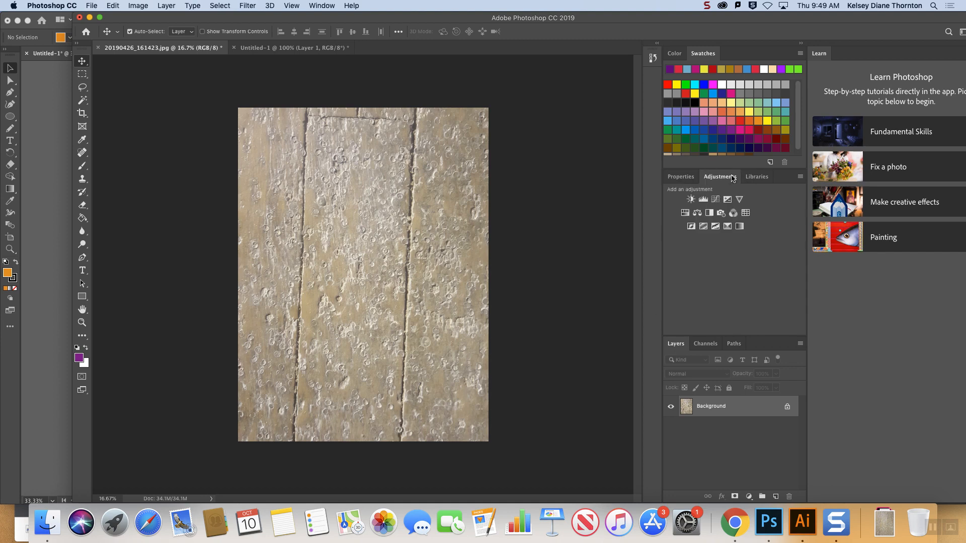
click(703, 203)
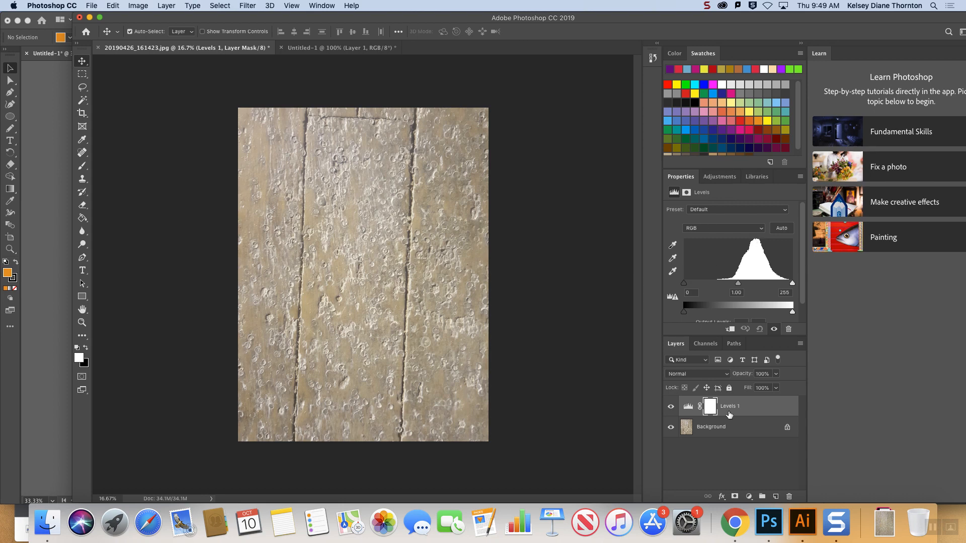
click(723, 181)
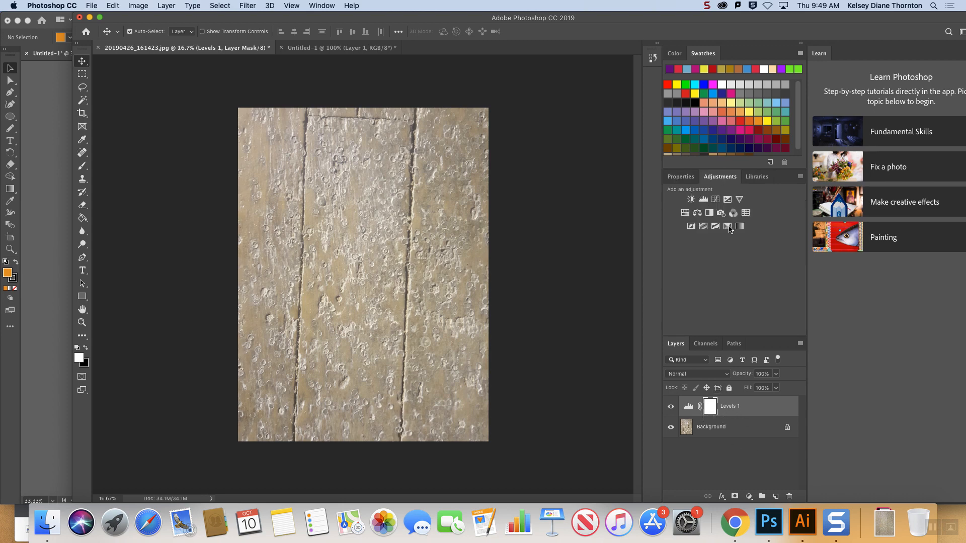
click(679, 178)
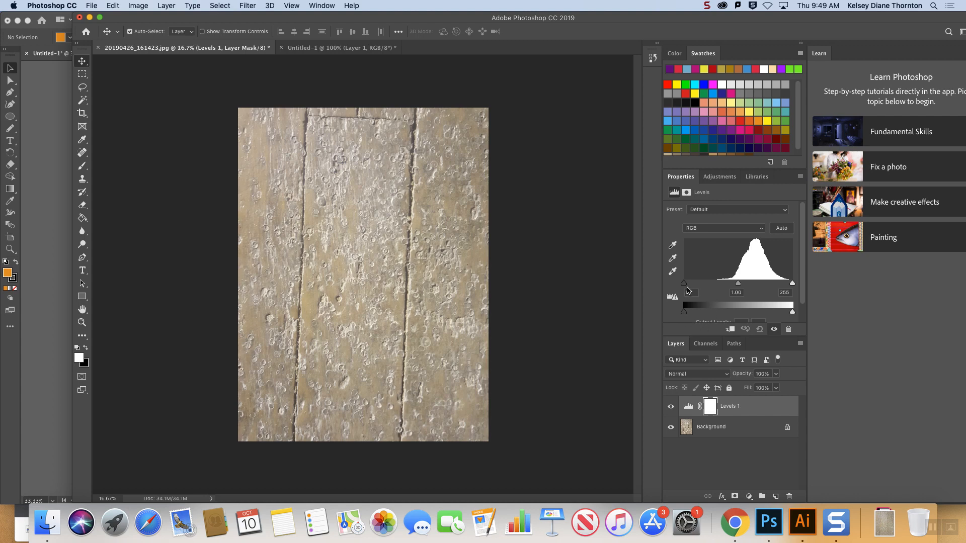
click(685, 286)
mouse_move(687, 287)
mouse_down()
mouse_move(722, 285)
mouse_move(684, 285)
mouse_up()
drag(795, 285, 745, 286)
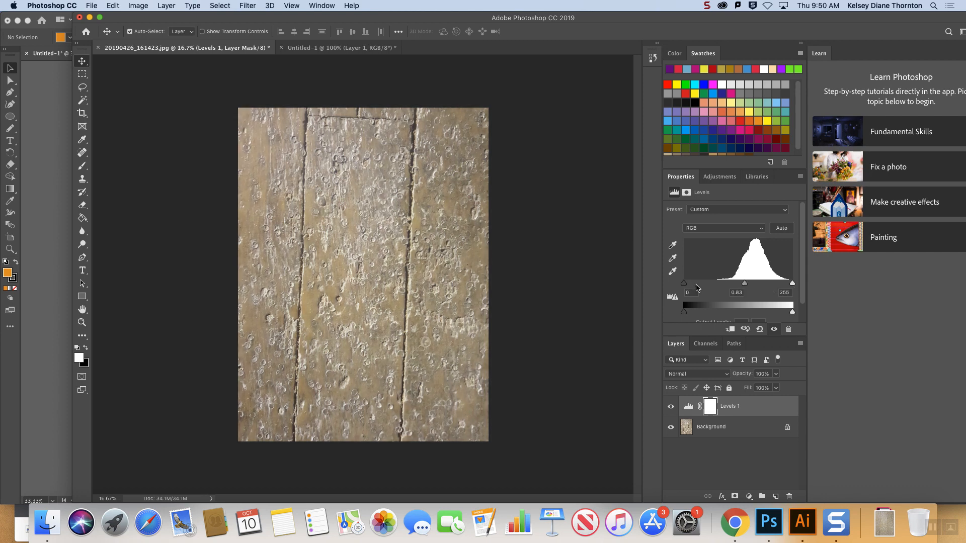
key(super+z)
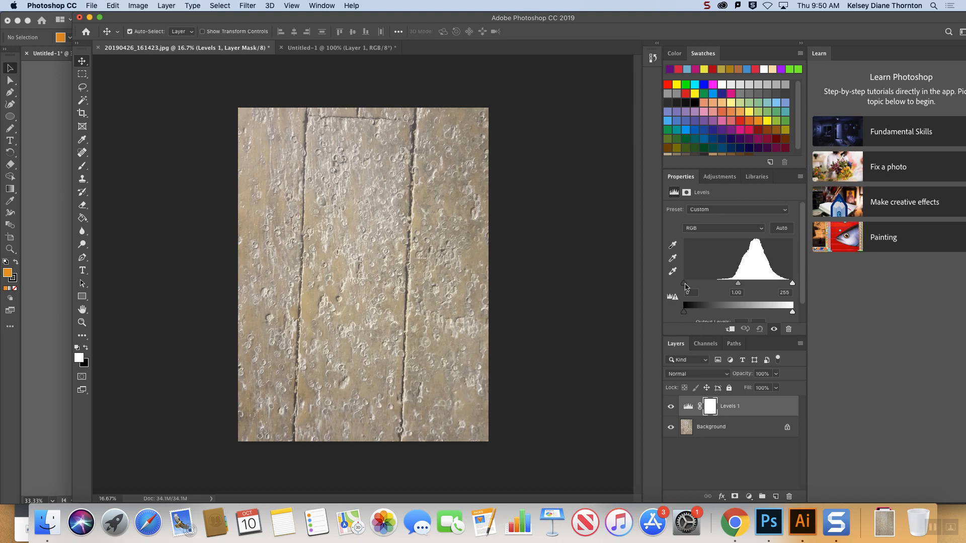
Set the Levels inputs to about 92 black, 1.10 midtone and 221 white, comparing the photo with the adjustment hidden and shown
drag(685, 286, 720, 283)
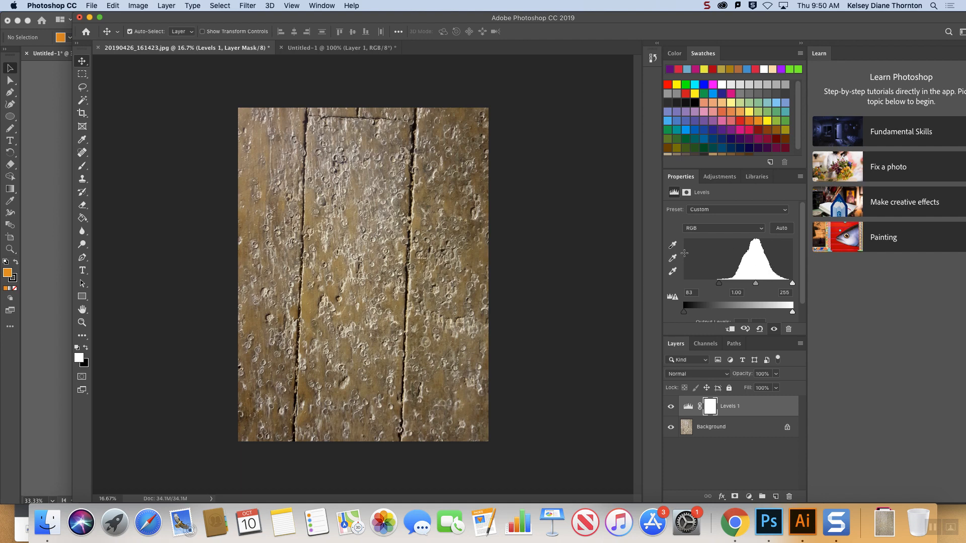
drag(793, 286, 746, 286)
click(669, 407)
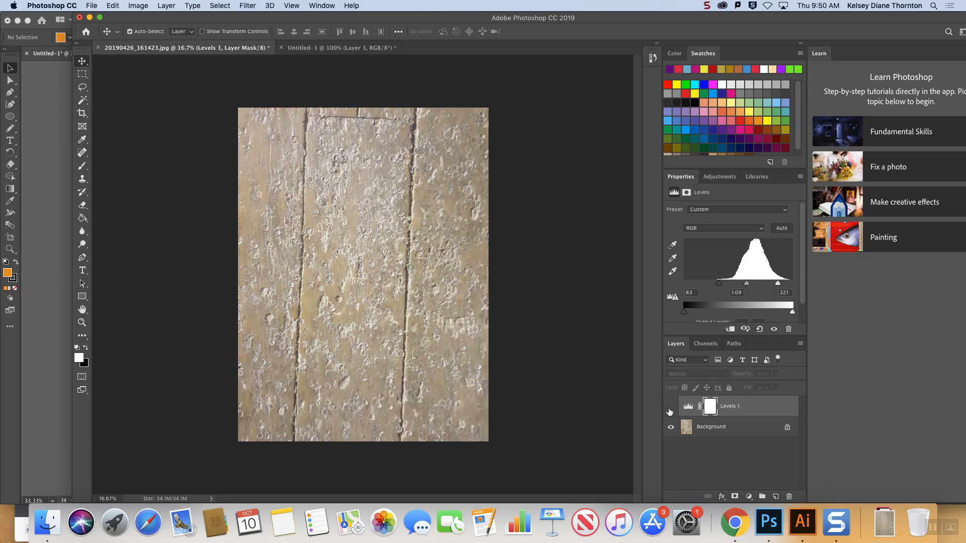
click(669, 409)
click(670, 409)
click(671, 408)
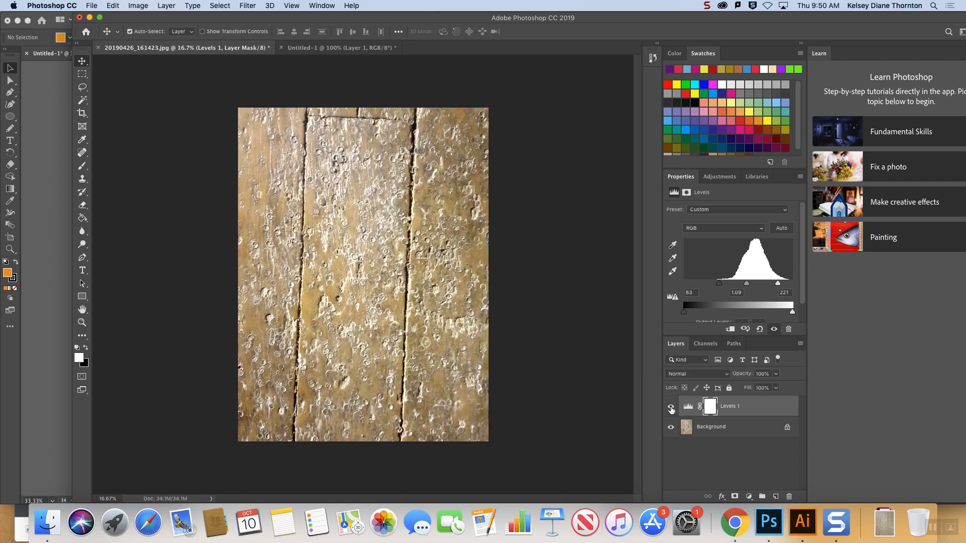
click(671, 408)
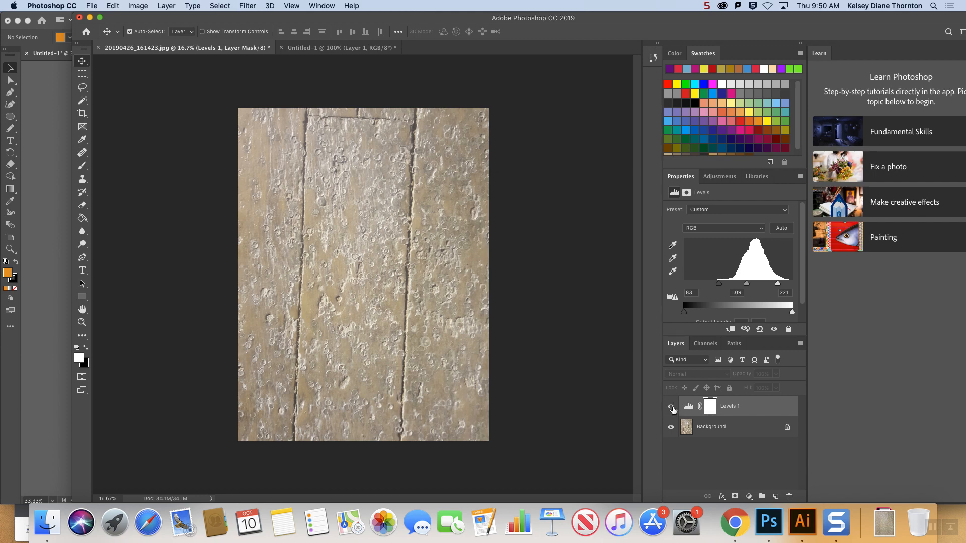
click(671, 408)
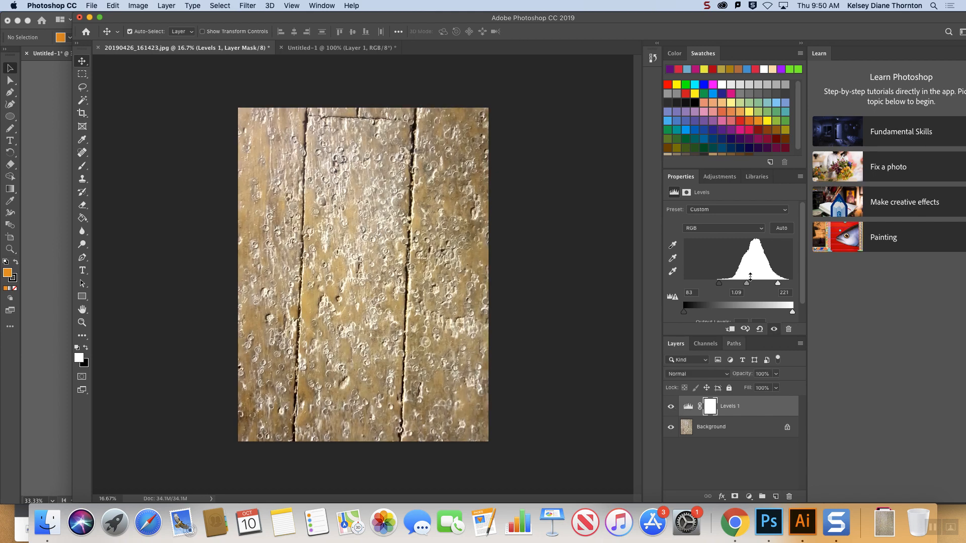
drag(718, 283, 749, 287)
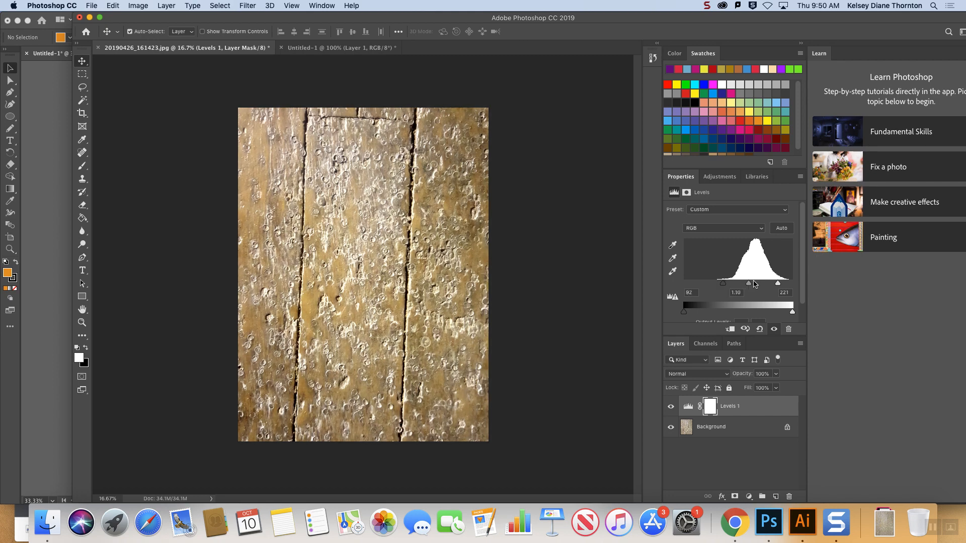
click(760, 454)
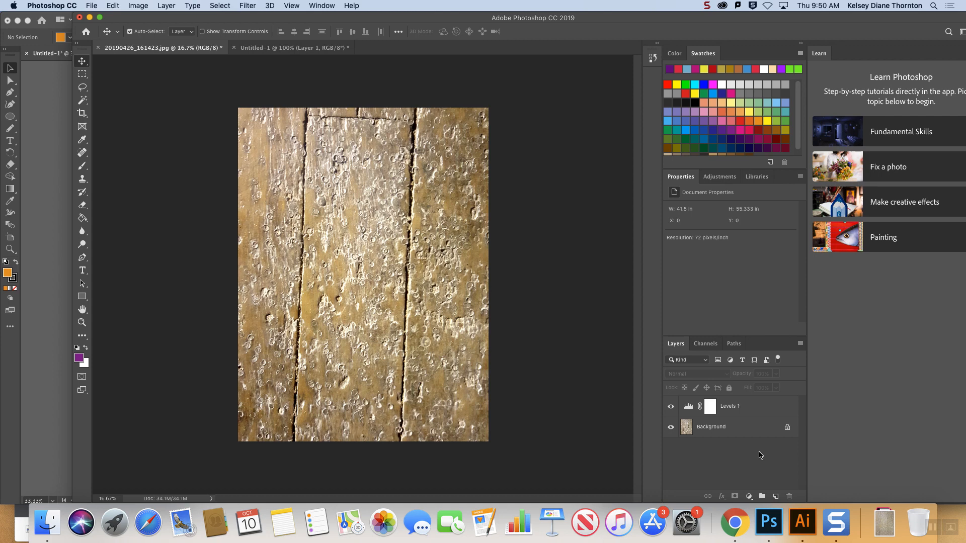
Select both the Levels adjustment layer and the Background and merge them into one layer
click(744, 406)
shift+click(744, 428)
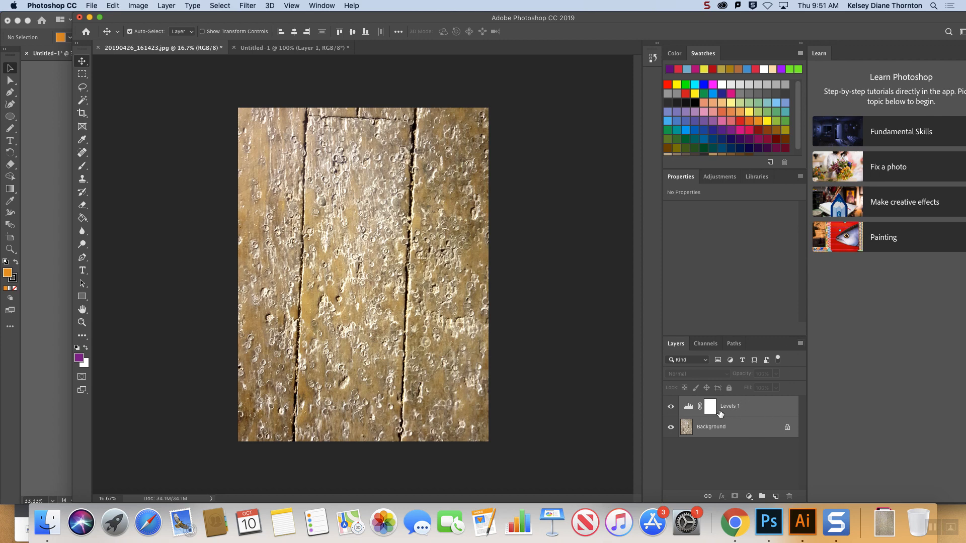
click(800, 345)
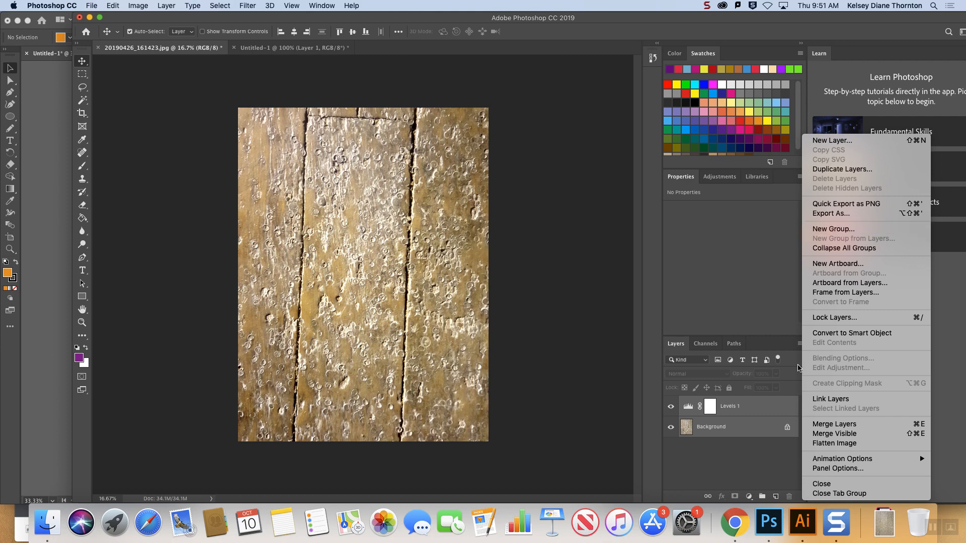
click(801, 345)
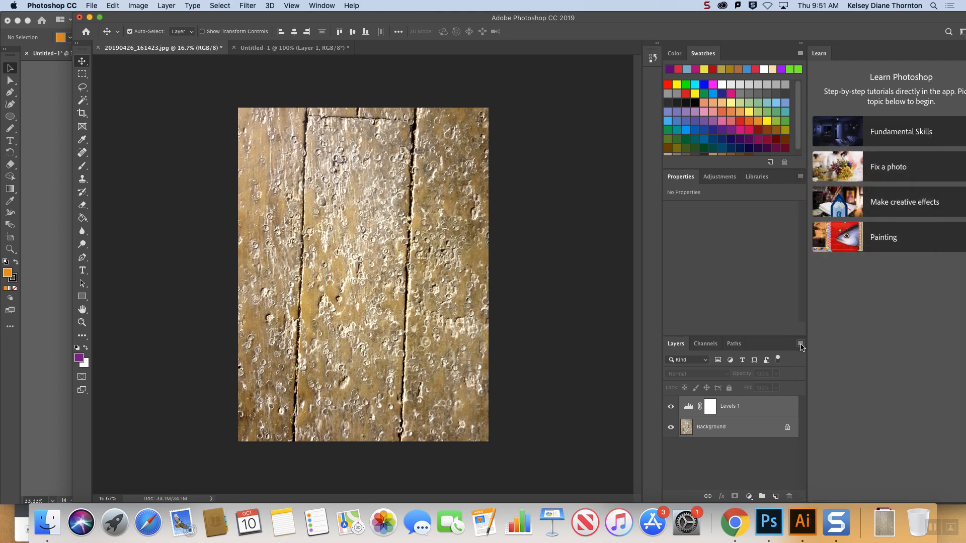
click(801, 345)
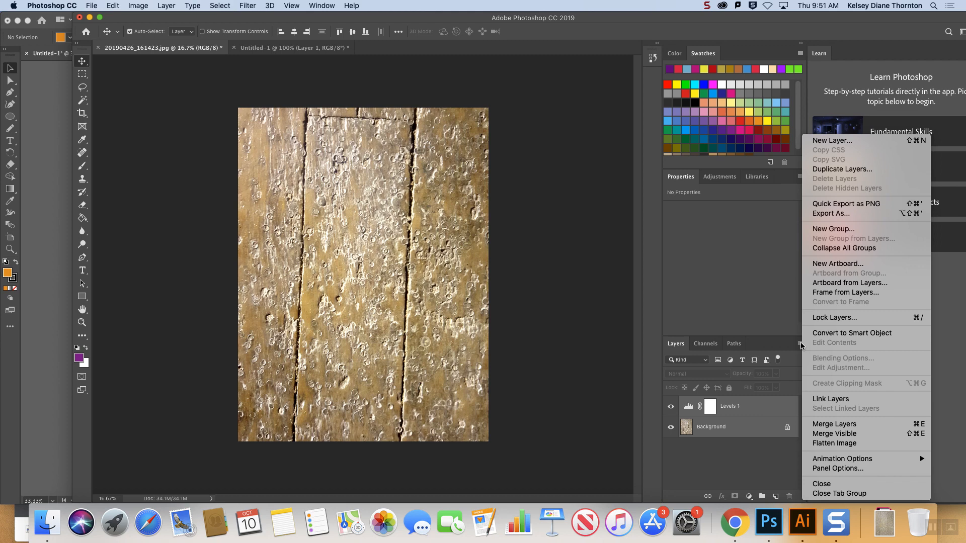
click(862, 426)
double_click(739, 413)
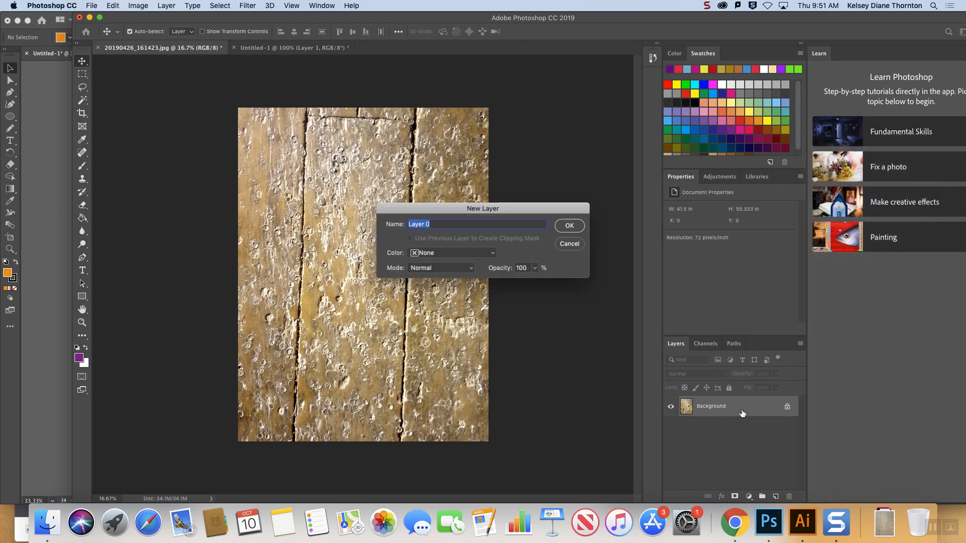
click(569, 225)
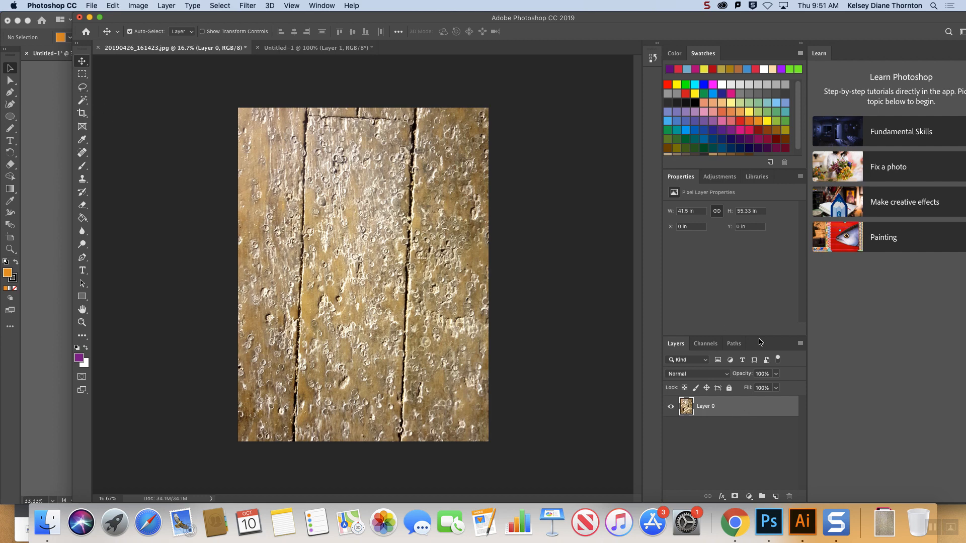
key(cmd+z)
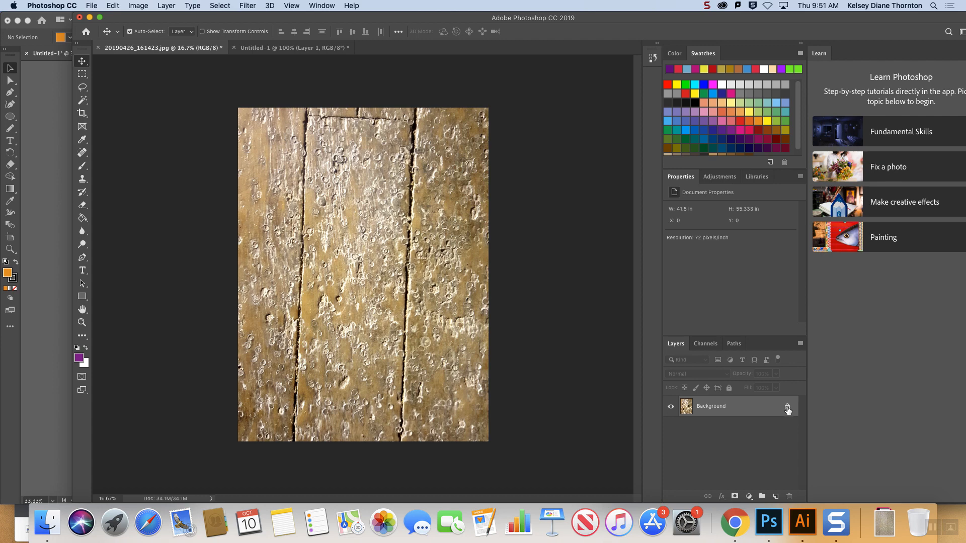
Convert the locked Background into an editable layer, keeping the name Layer 0
double_click(756, 408)
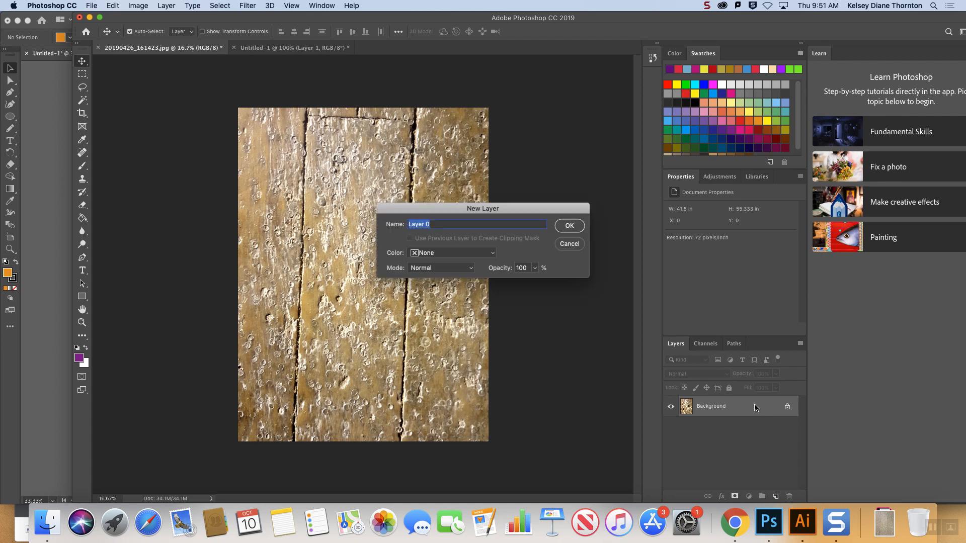
click(563, 225)
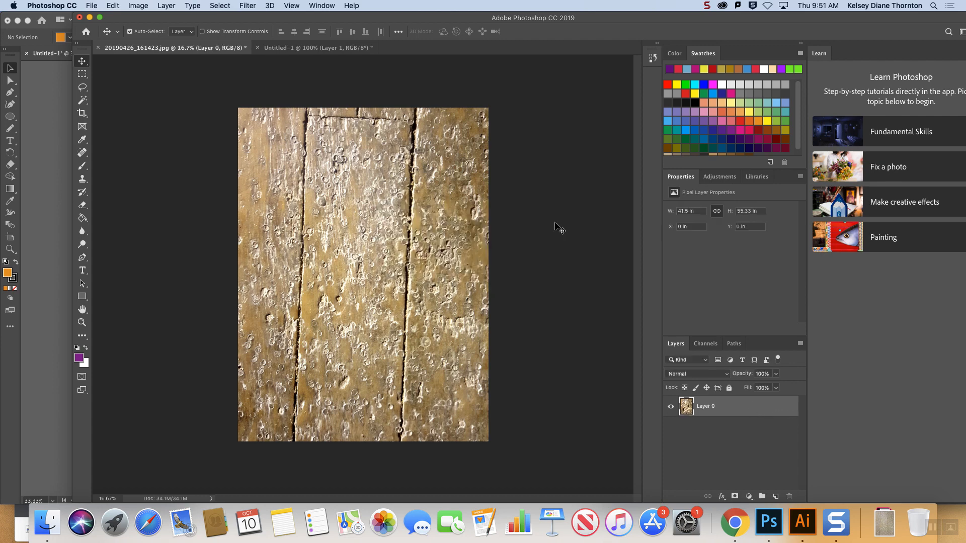
Lighten the darker upper-right and lower-left areas of the wood photo using the Dodge tool with a brush size of about 1760 px
click(83, 258)
click(82, 246)
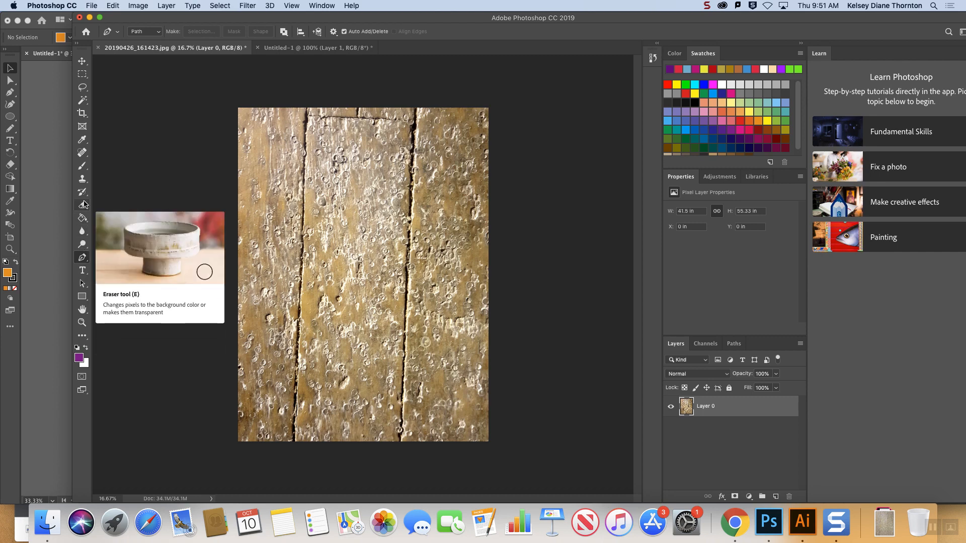
click(83, 245)
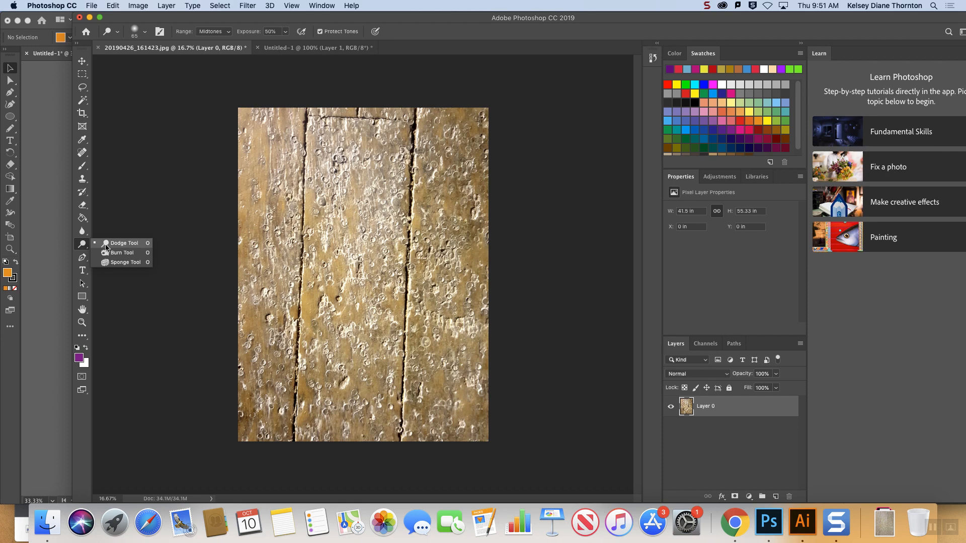
click(110, 243)
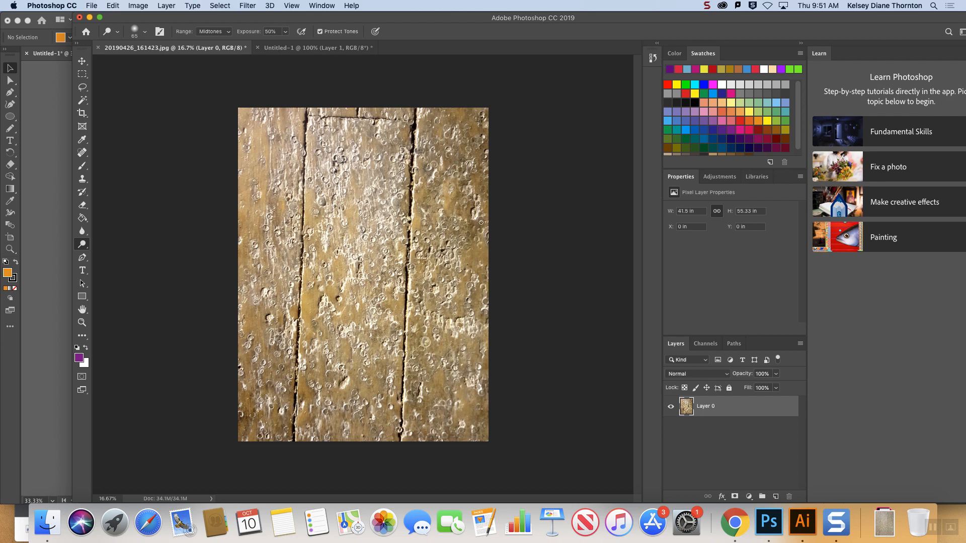
click(144, 31)
drag(154, 62, 186, 63)
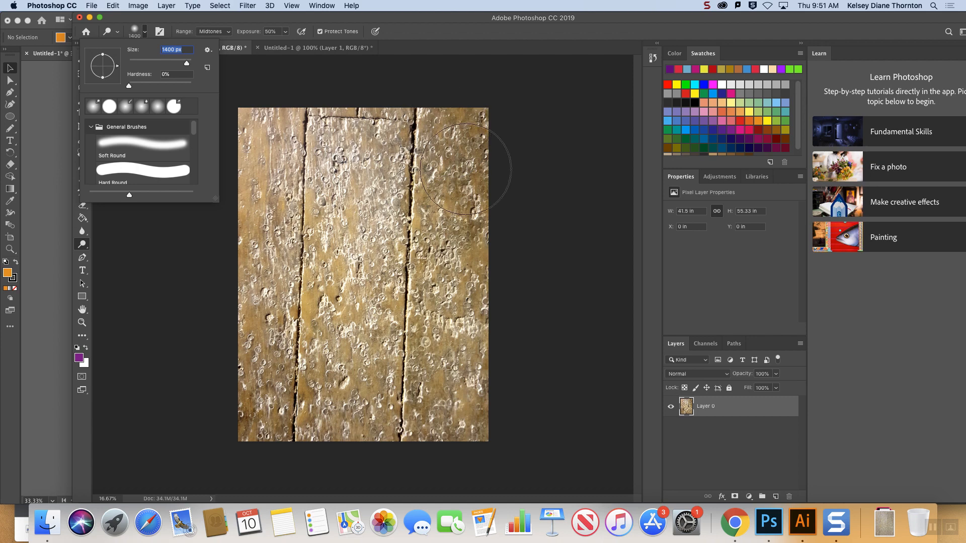
drag(186, 63, 187, 63)
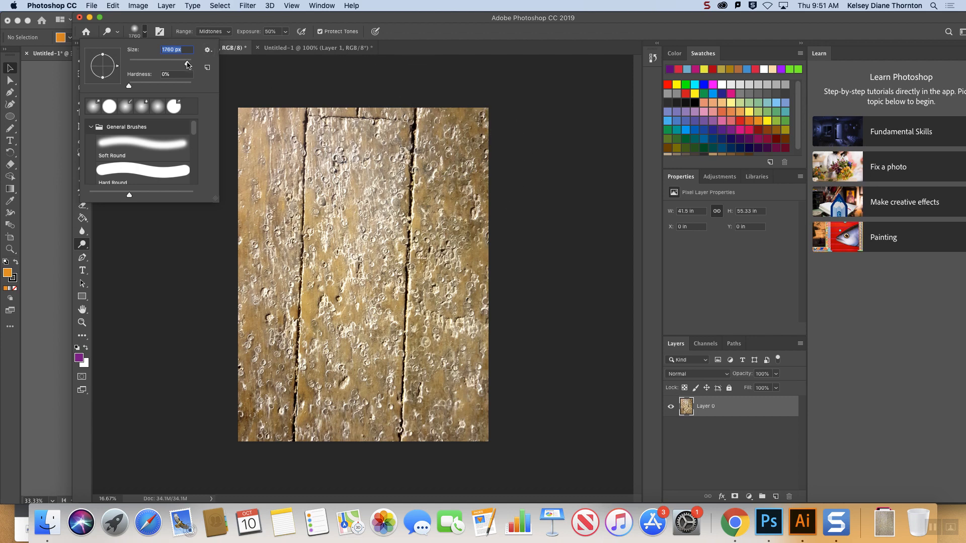
click(448, 154)
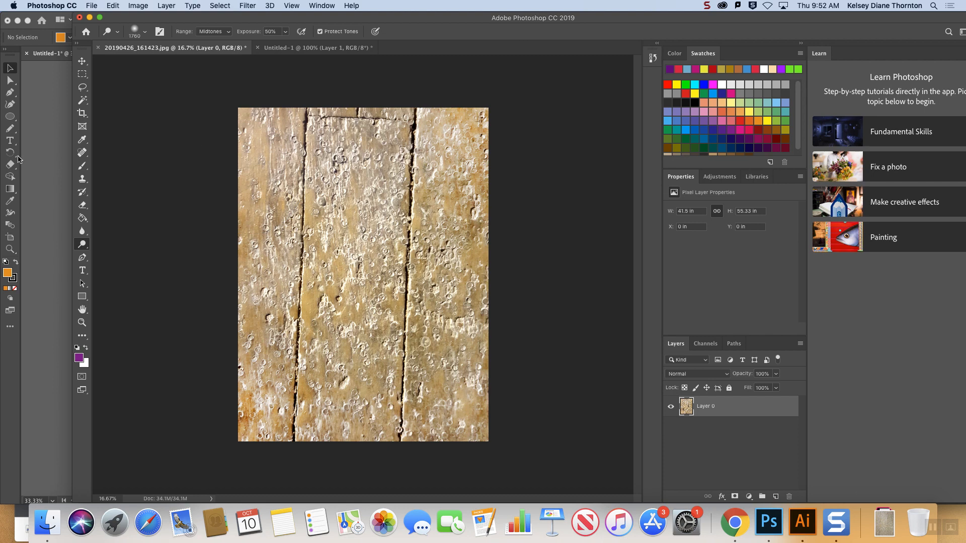
Rotate Layer 0 by about -3.13° so the gaps between the wood planks run vertically
click(82, 61)
click(588, 170)
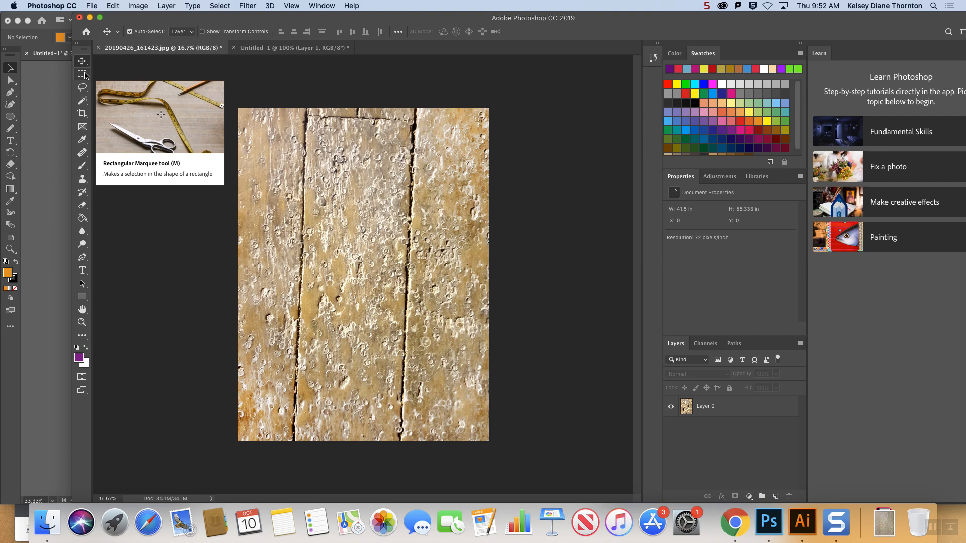
click(112, 5)
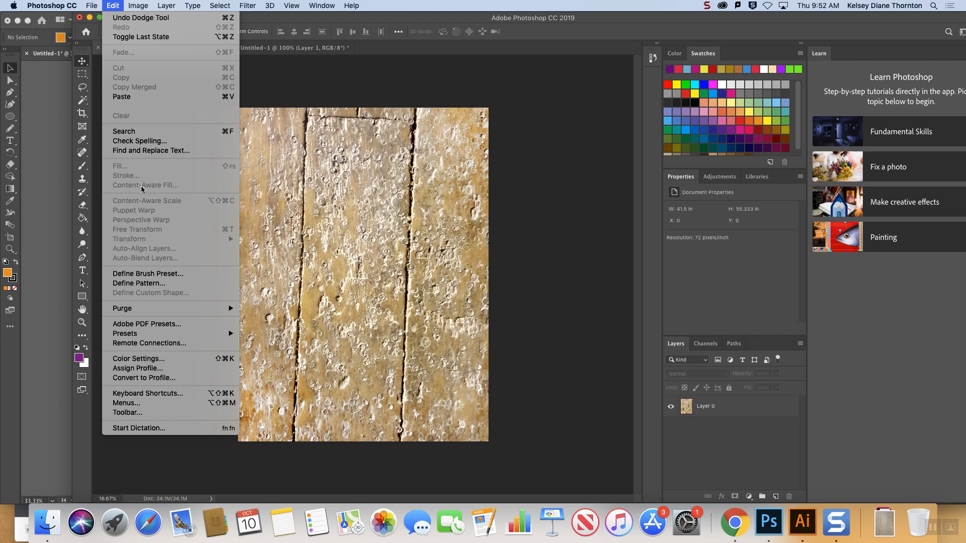
click(690, 408)
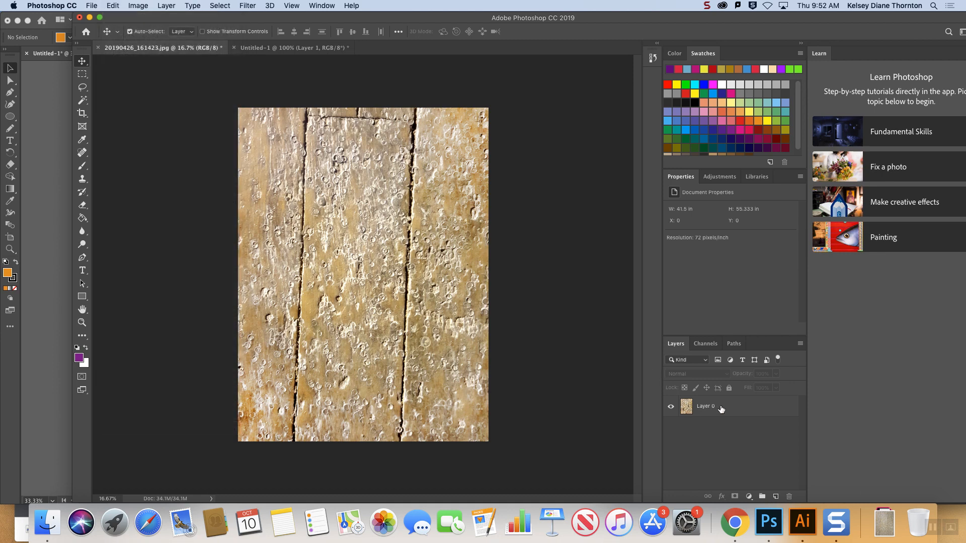
click(721, 410)
click(110, 7)
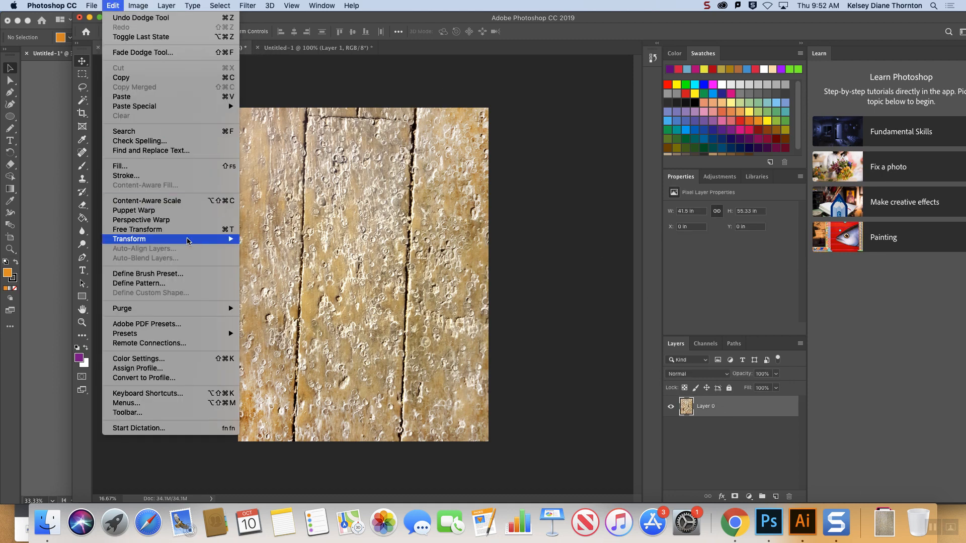
mouse_move(192, 240)
click(276, 264)
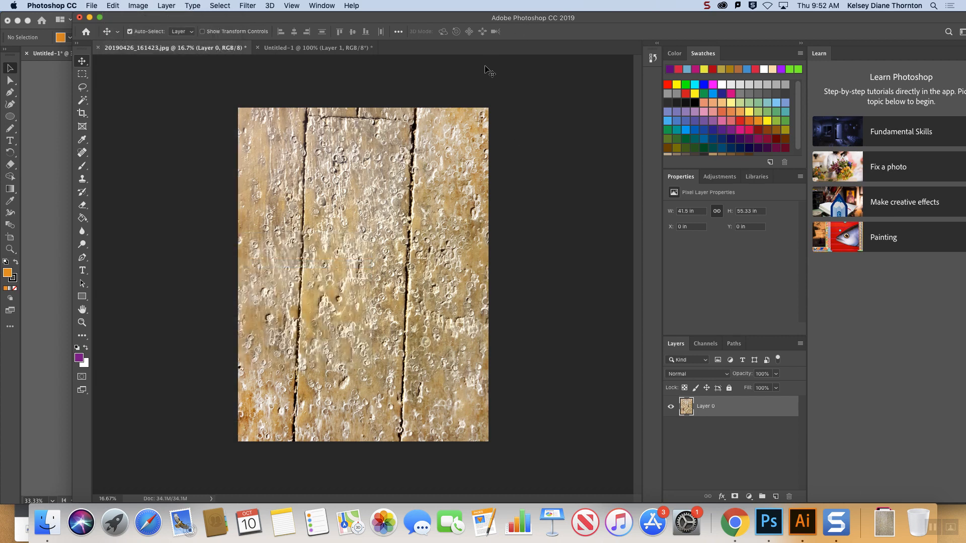
drag(500, 95, 452, 105)
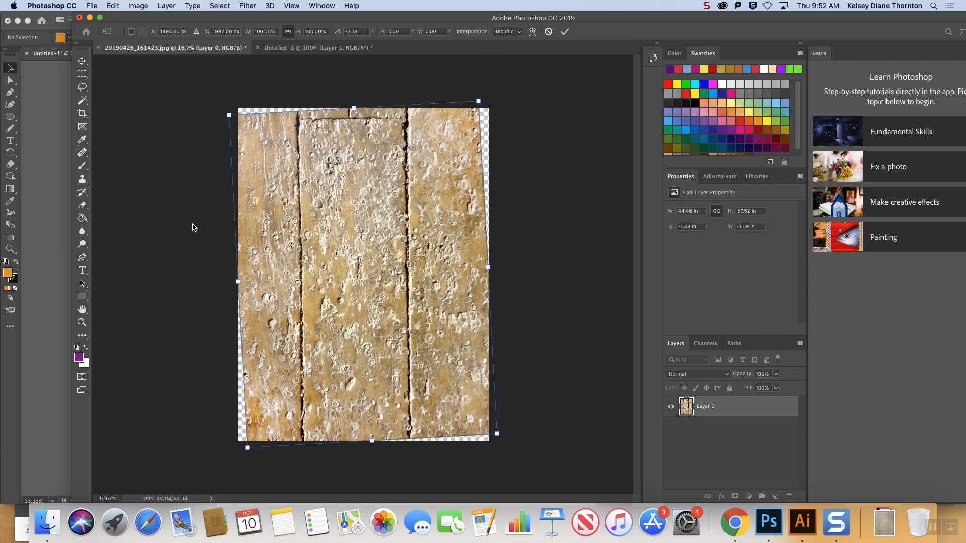
Apply the rotation, show the rulers and place a vertical guide along the gap between the first two planks, about 10 in across
click(291, 6)
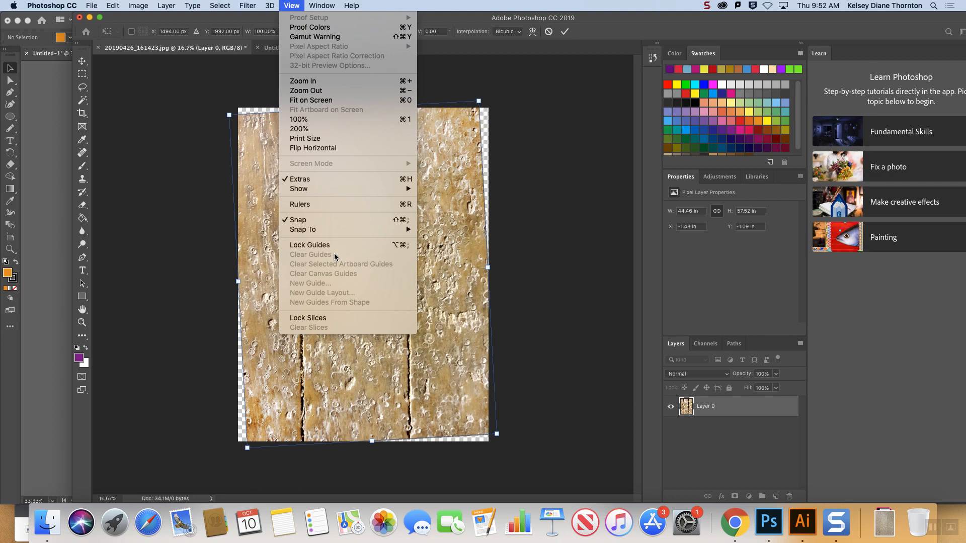
click(307, 205)
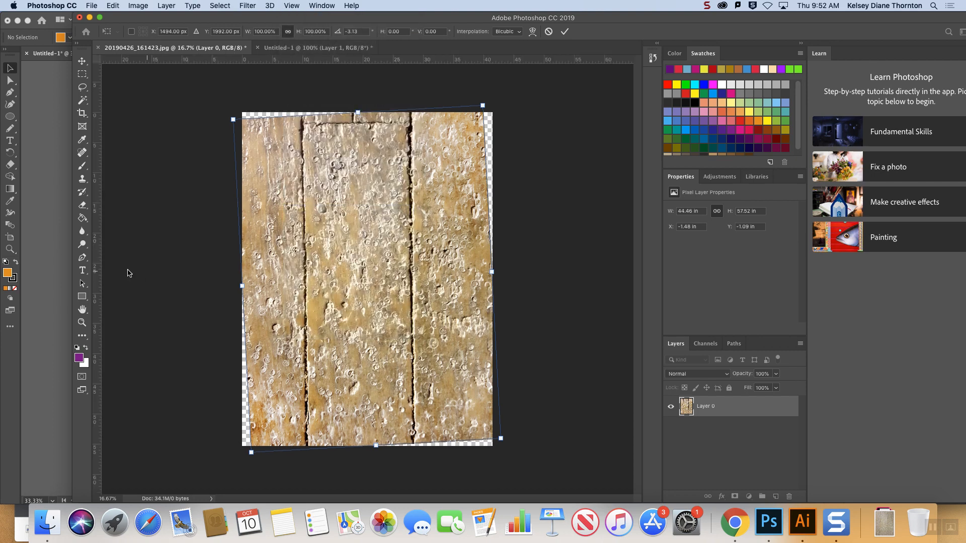
key(Return)
drag(98, 272, 306, 268)
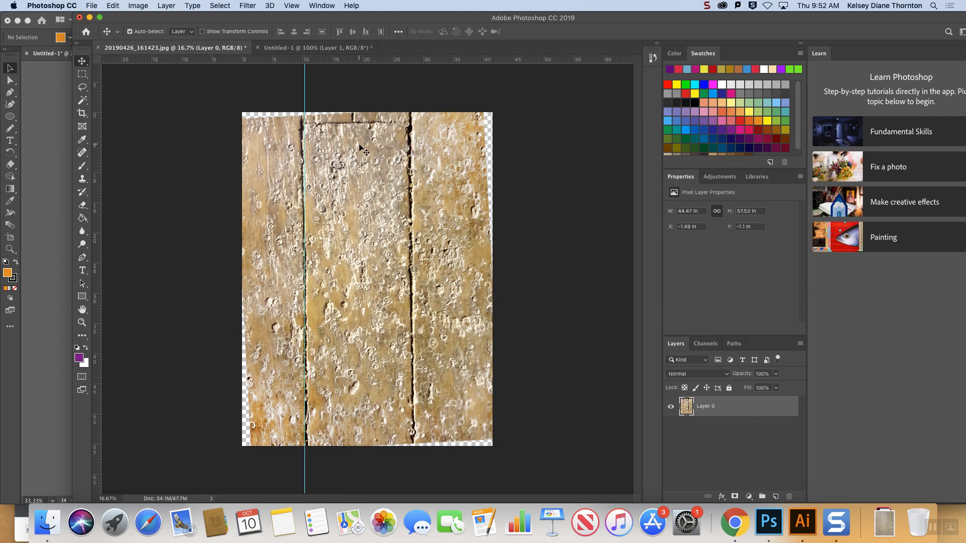
Free-transform Layer 0, rotating it slightly and nudging it so the first plank gap lines up with the vertical guide
click(709, 427)
click(713, 409)
key(super+t)
drag(512, 105, 514, 106)
mouse_move(435, 273)
mouse_down()
mouse_move(321, 273)
mouse_move(431, 273)
mouse_up()
key(Return)
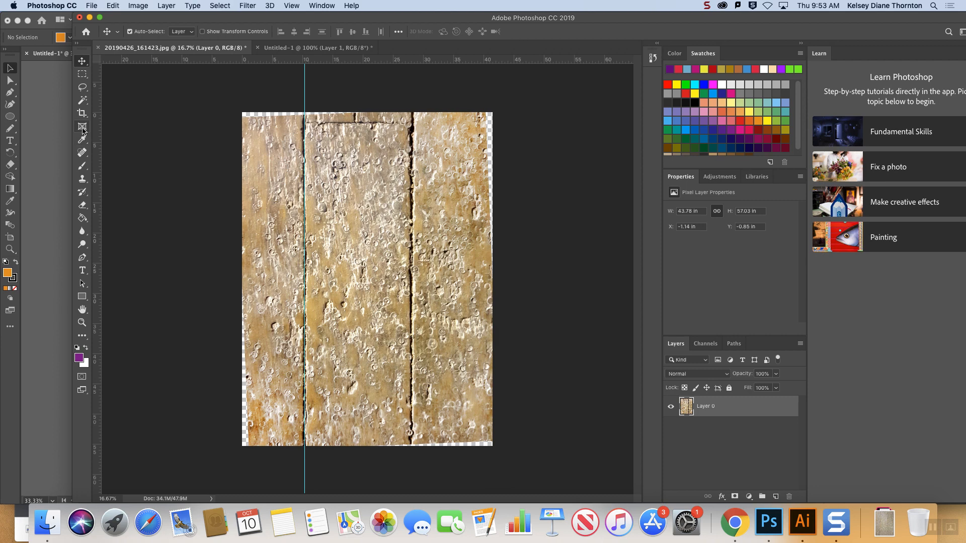
Crop the wood photo on all four sides to about 38.1 by 52.07 in, cutting away the transparent edges
click(82, 126)
click(82, 113)
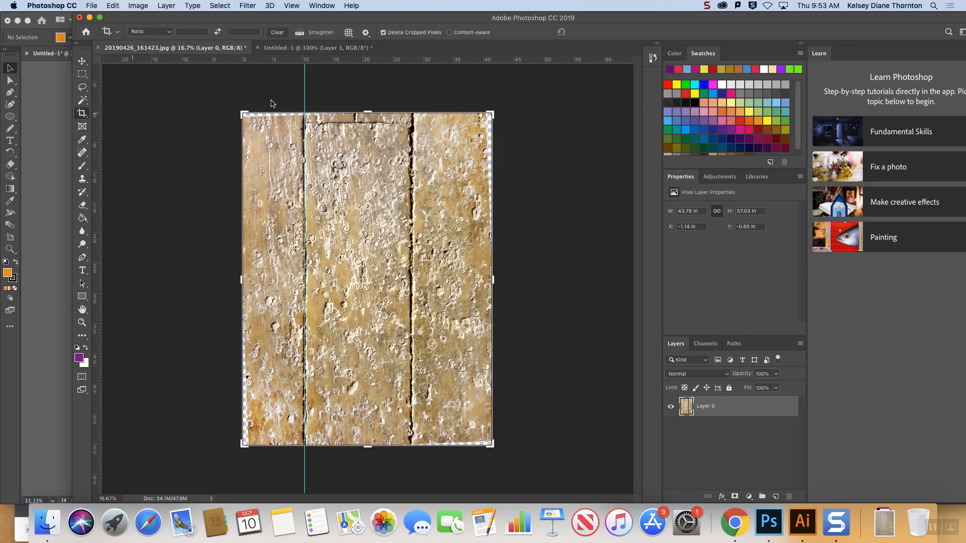
drag(366, 109, 365, 115)
drag(370, 442, 370, 435)
drag(492, 278, 488, 278)
drag(247, 277, 252, 277)
key(Return)
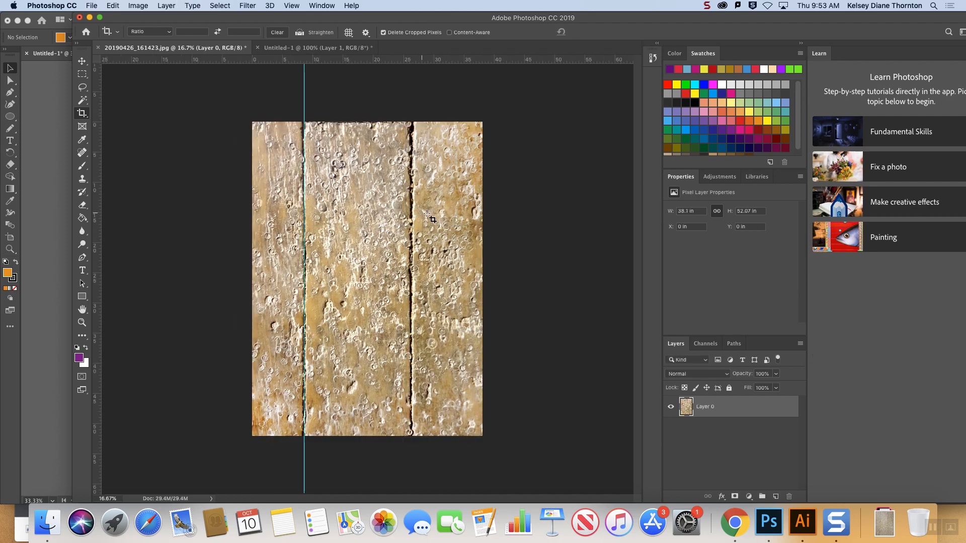
Crop the upper edge further to bring the image height to about 51.31 in, and deselect the layer
click(82, 113)
drag(366, 121, 367, 120)
key(Return)
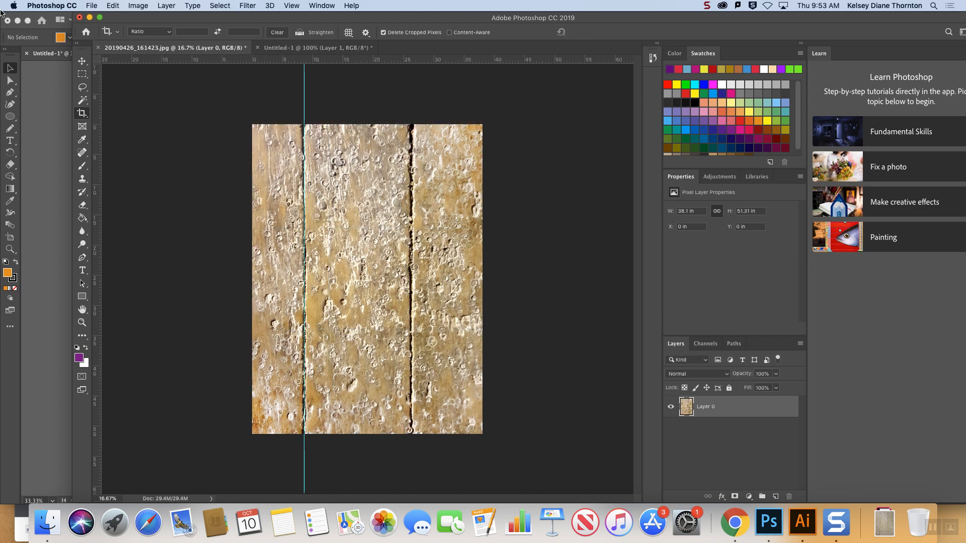
click(83, 63)
click(503, 198)
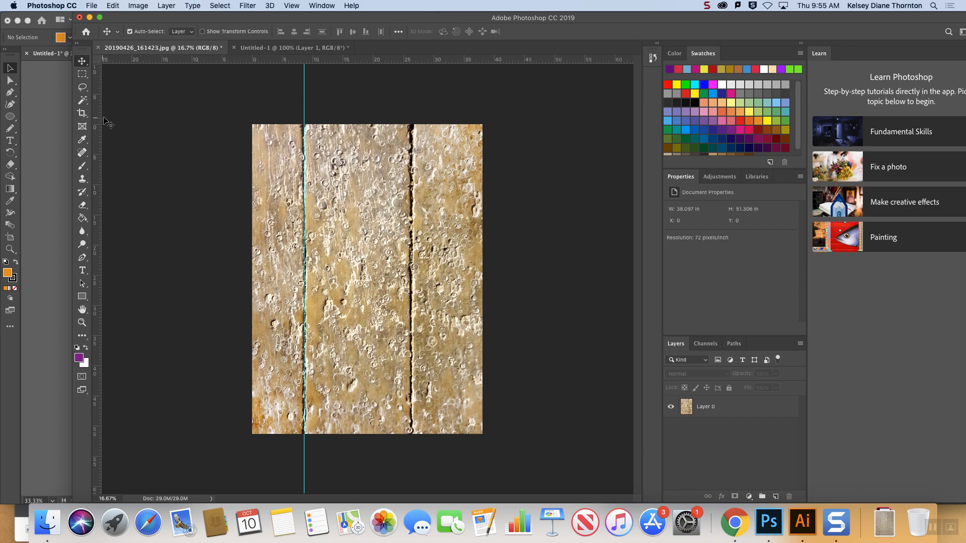
Define the cropped wood photo as a pattern named 20190426_161423.jpg
click(119, 6)
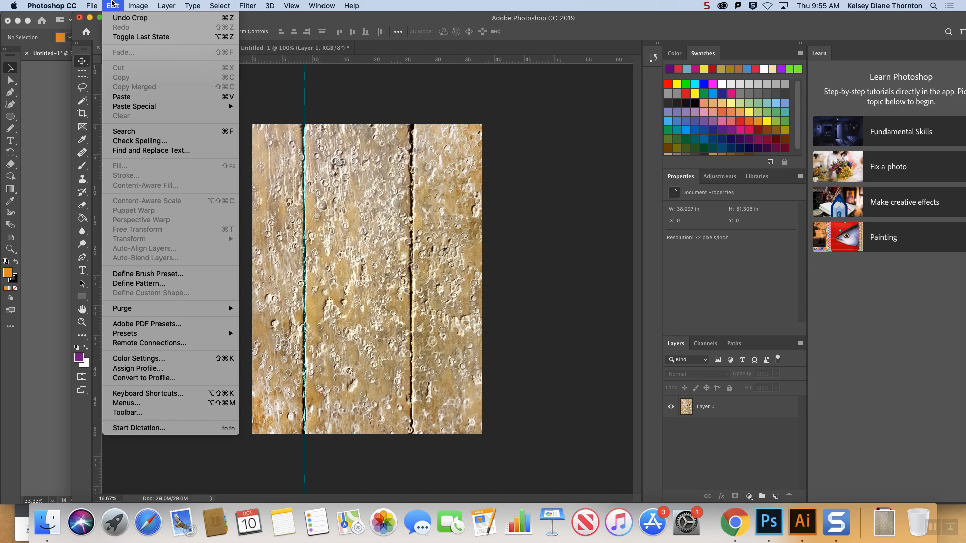
click(148, 286)
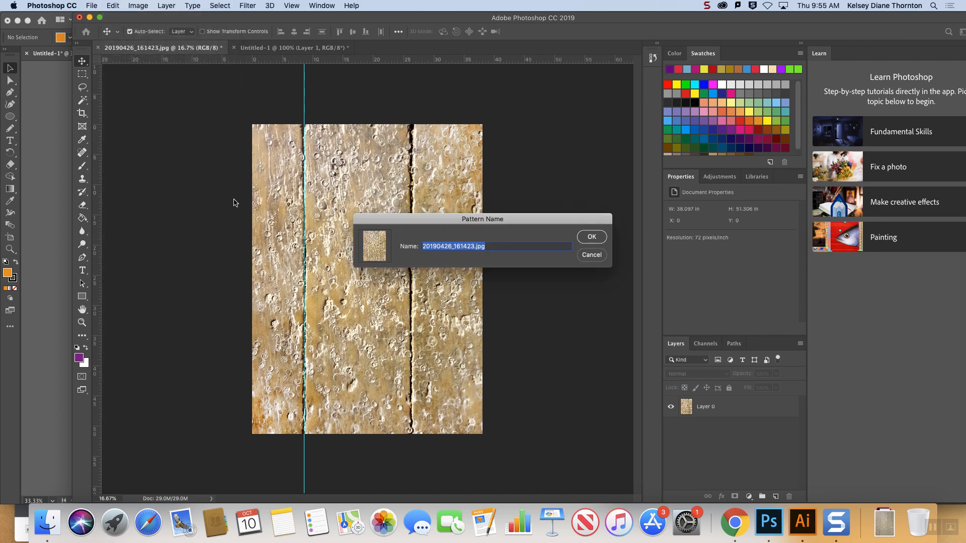
click(588, 239)
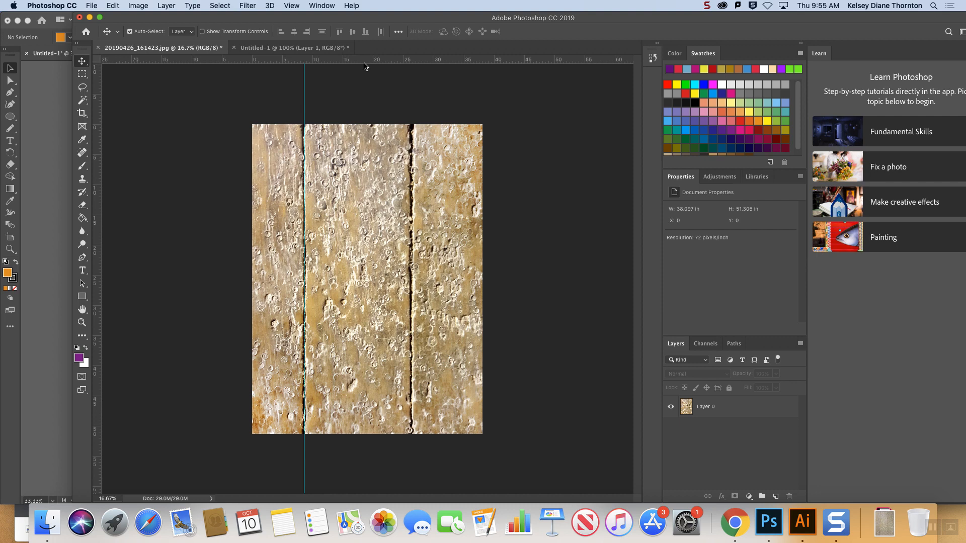
Create a new blank CMYK document of 12.764 by 23.611 in at 72 pixels/inch
click(262, 48)
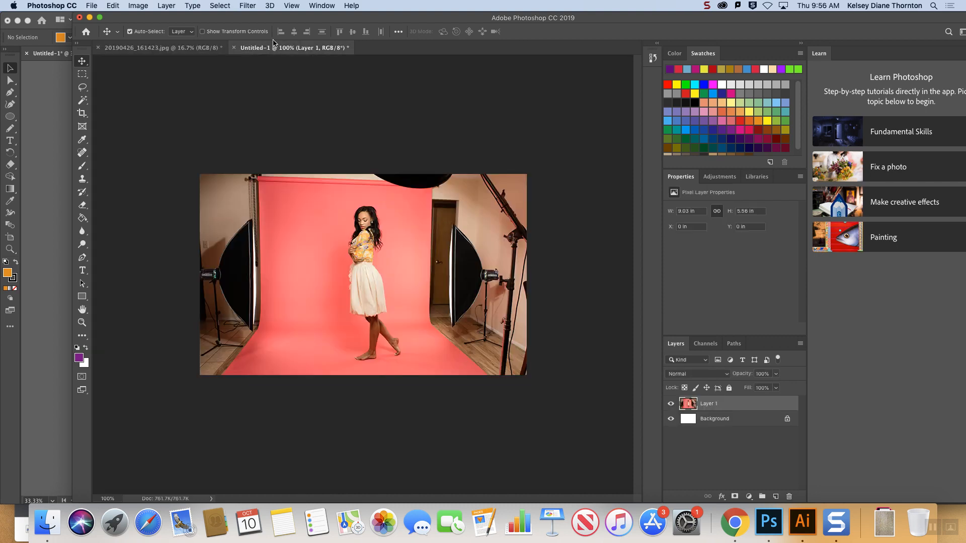
click(91, 5)
click(102, 18)
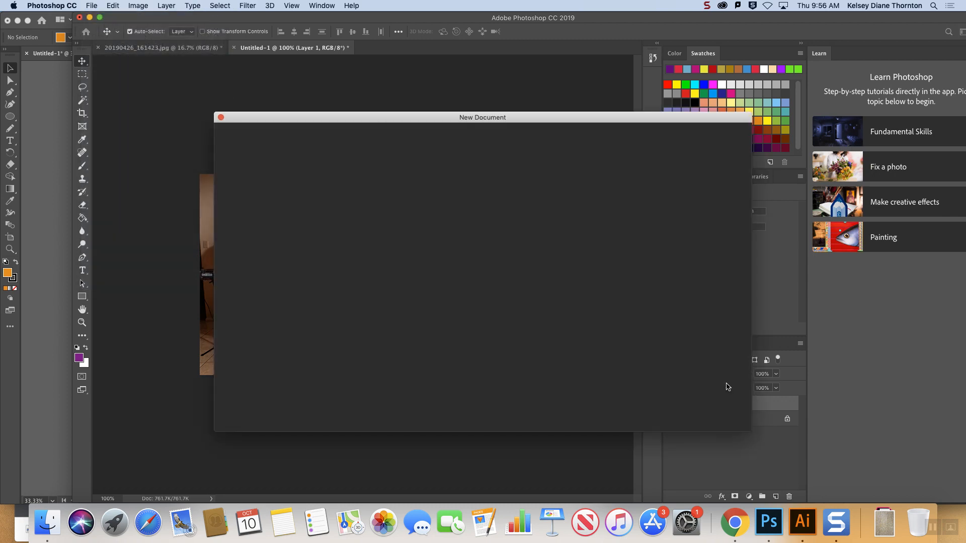
click(723, 414)
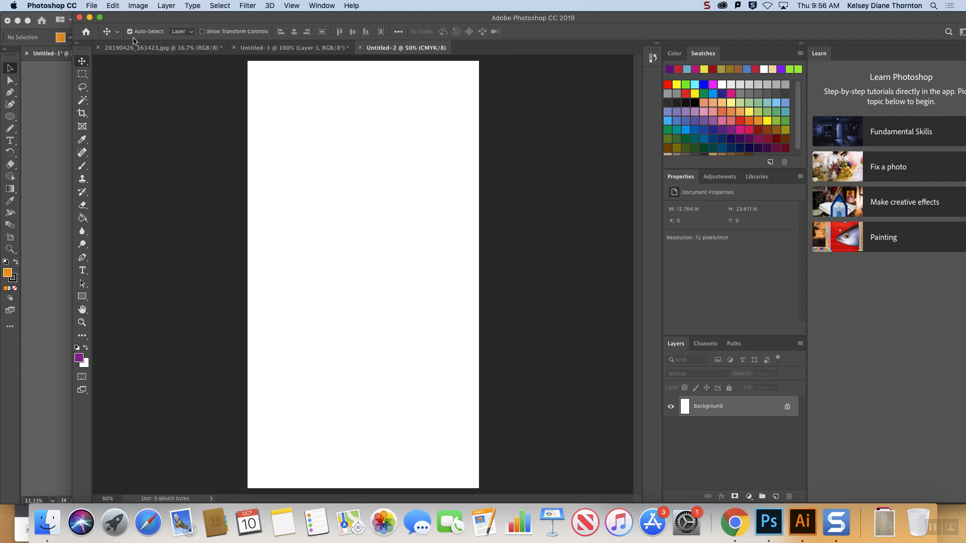
Add a pattern fill layer named Pattern Fill 1 to the blank document, using the wood pattern
click(185, 5)
mouse_move(165, 6)
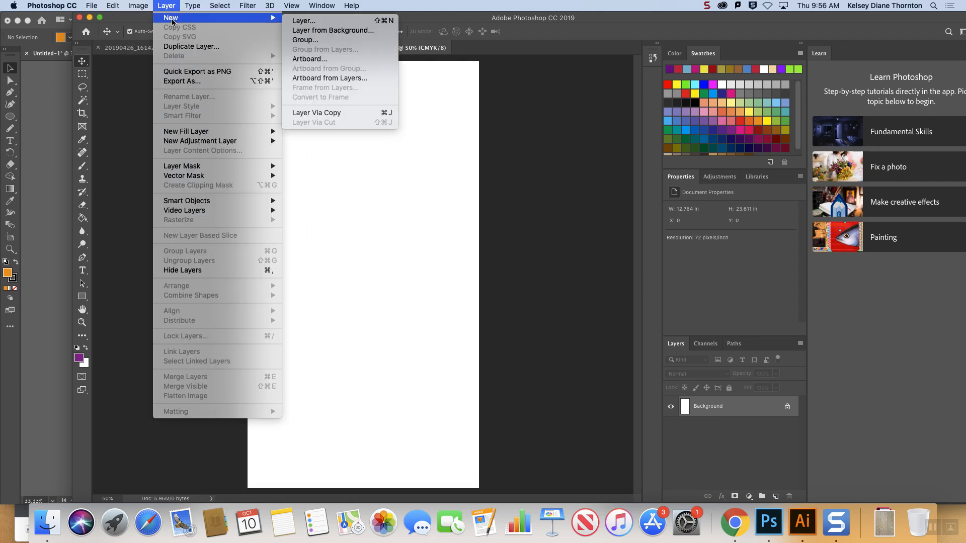
mouse_move(240, 141)
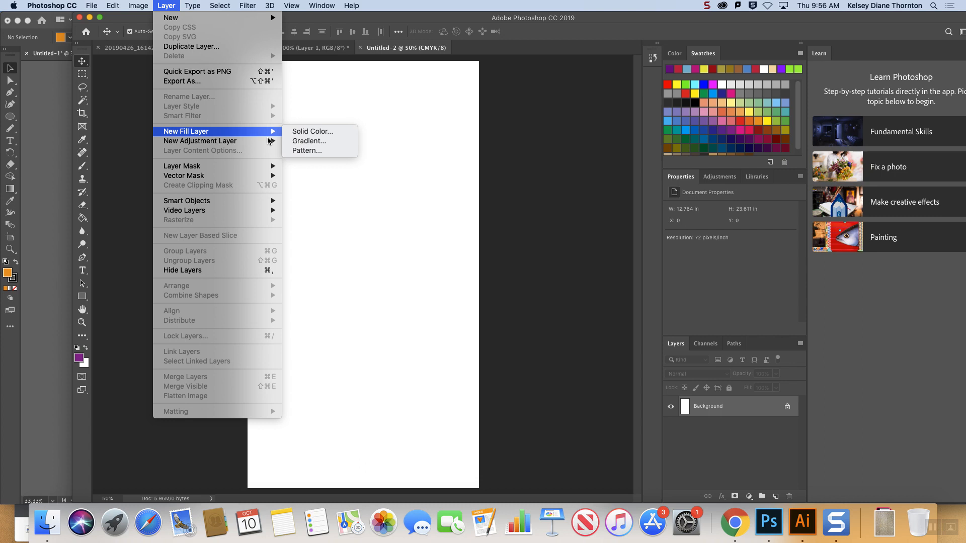
click(308, 152)
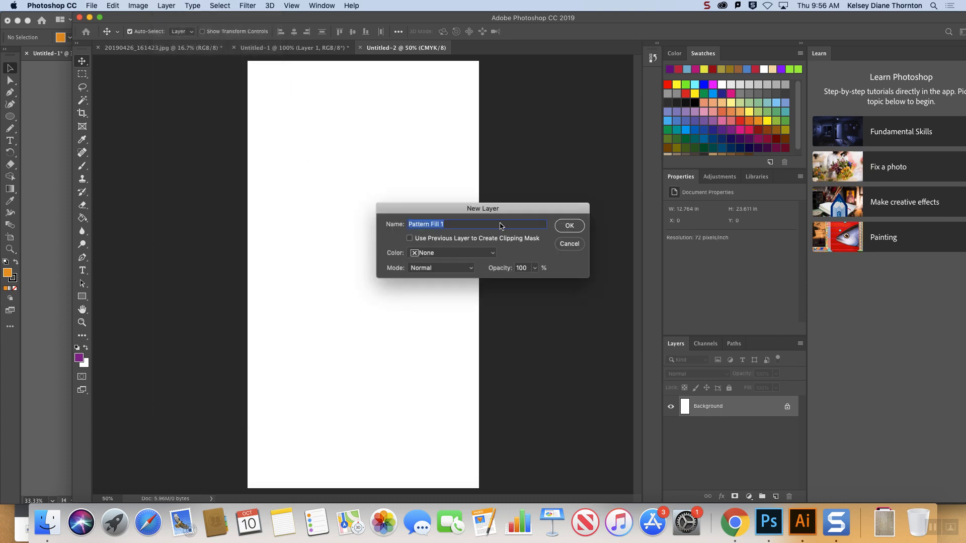
click(573, 227)
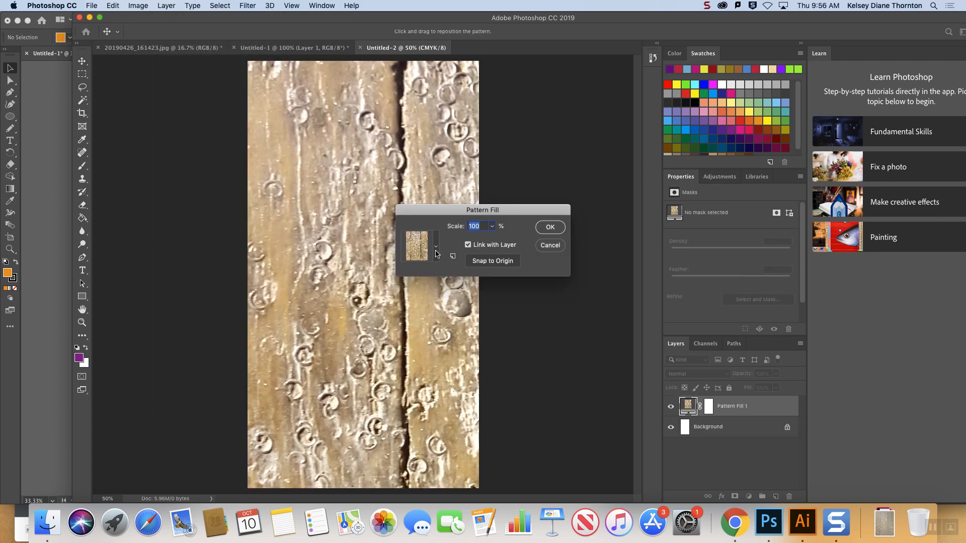
Scale the wood pattern fill to 34% and reposition it so the tile seams fall inside the canvas
click(492, 226)
drag(490, 241, 488, 243)
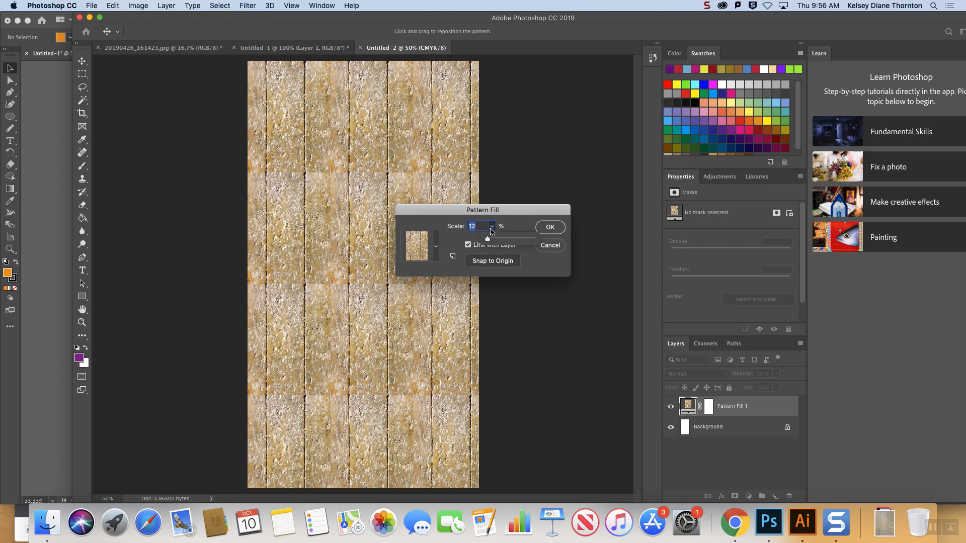
drag(490, 242, 489, 241)
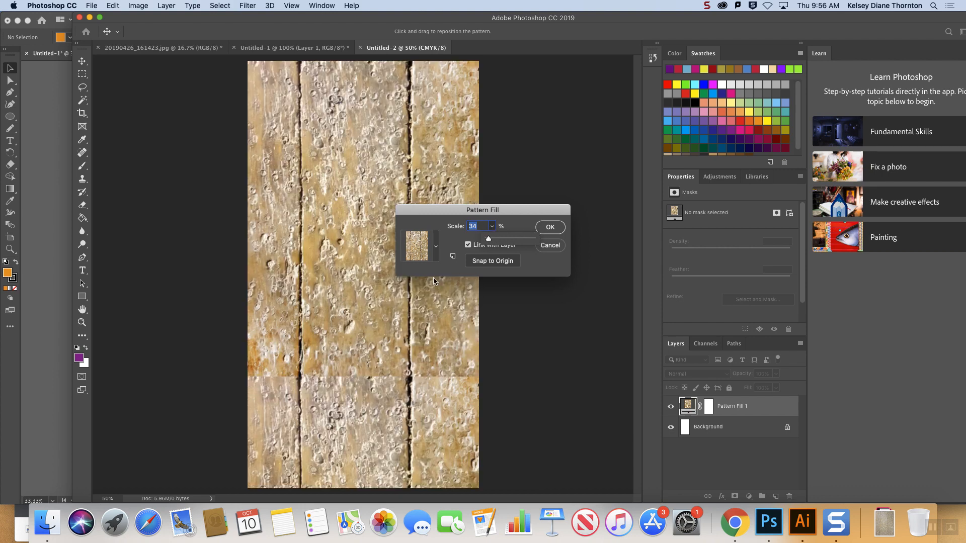
drag(332, 389, 342, 320)
drag(430, 345, 336, 353)
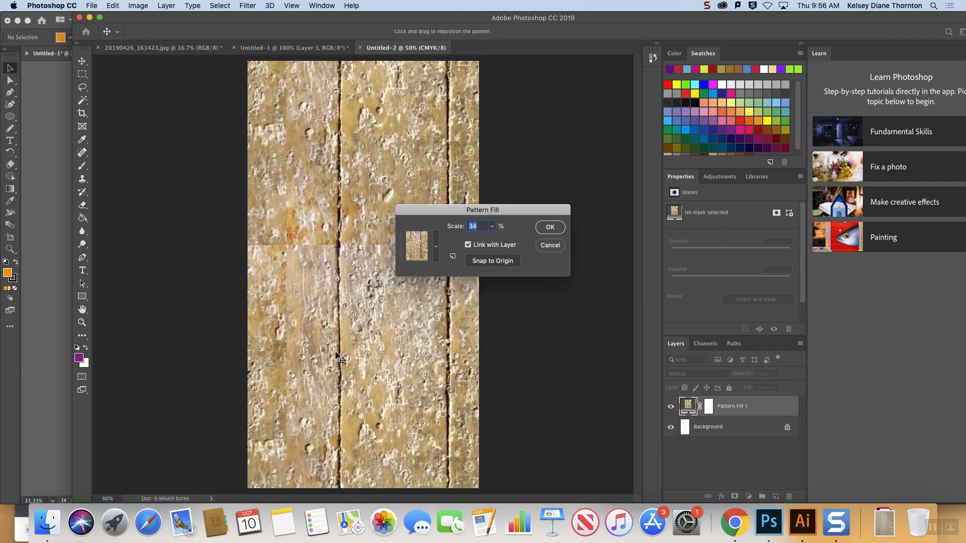
Set the pattern fill scale to 23% and shift the pattern so the tile seams run near the middle of the canvas
click(494, 226)
drag(490, 241, 490, 241)
drag(462, 210, 569, 195)
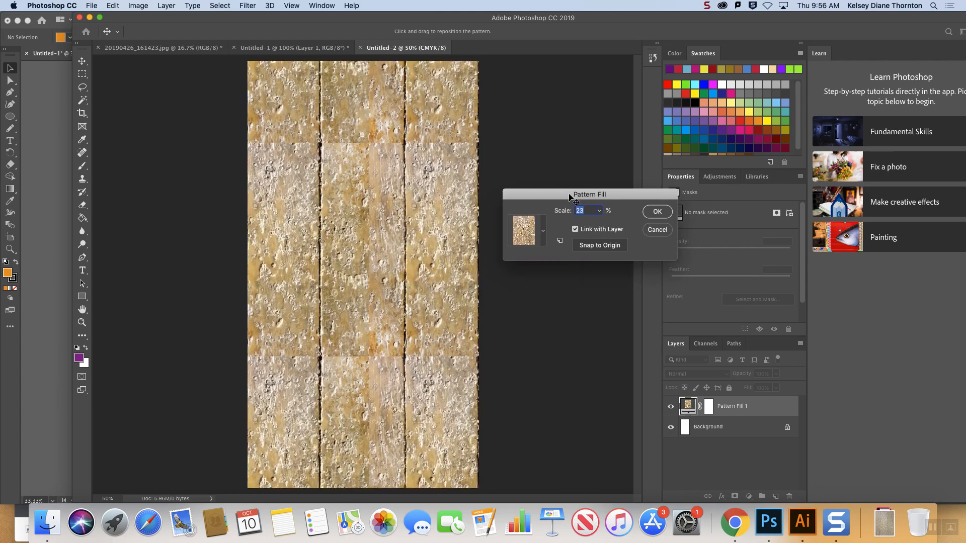
drag(390, 358, 370, 351)
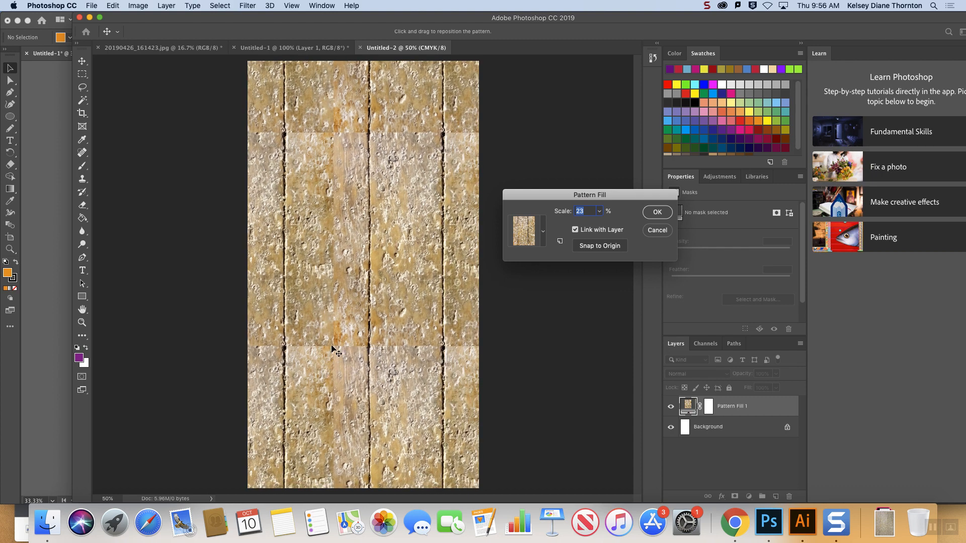
drag(356, 375, 366, 332)
drag(367, 370, 369, 340)
Examine the seams where the pattern tiles meet, and cancel the pattern fill
key(super+plus)
key(super+plus)
key(super+plus)
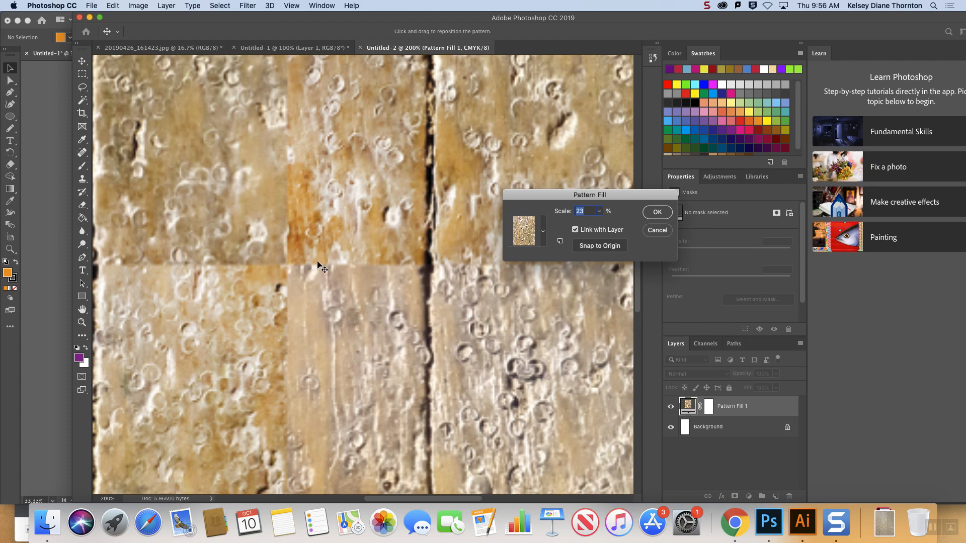
key(super+minus)
key(super+minus)
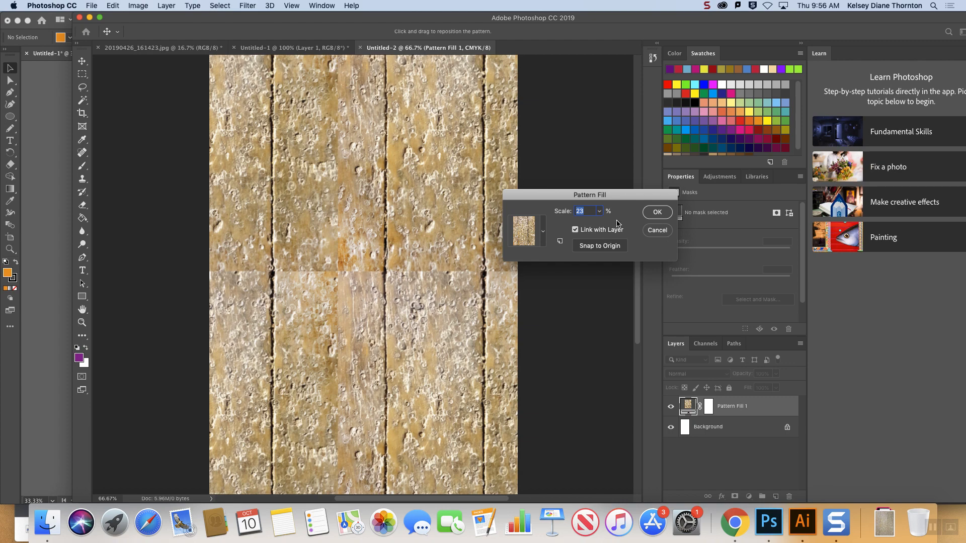
click(648, 231)
Return to the 20190426_161423.jpg document and open the Offset filter for Layer 0, keeping its dialog clear of the image
click(199, 49)
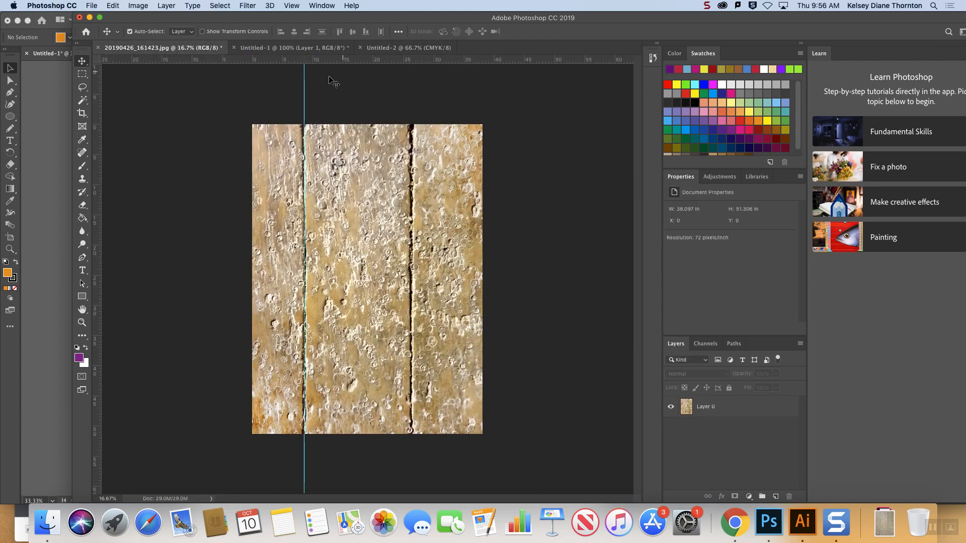
click(246, 5)
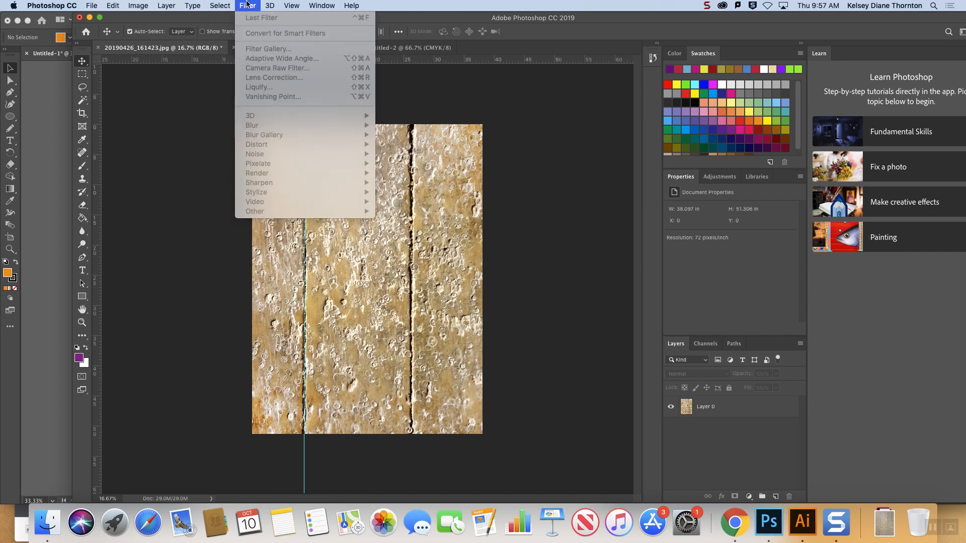
click(246, 5)
click(731, 405)
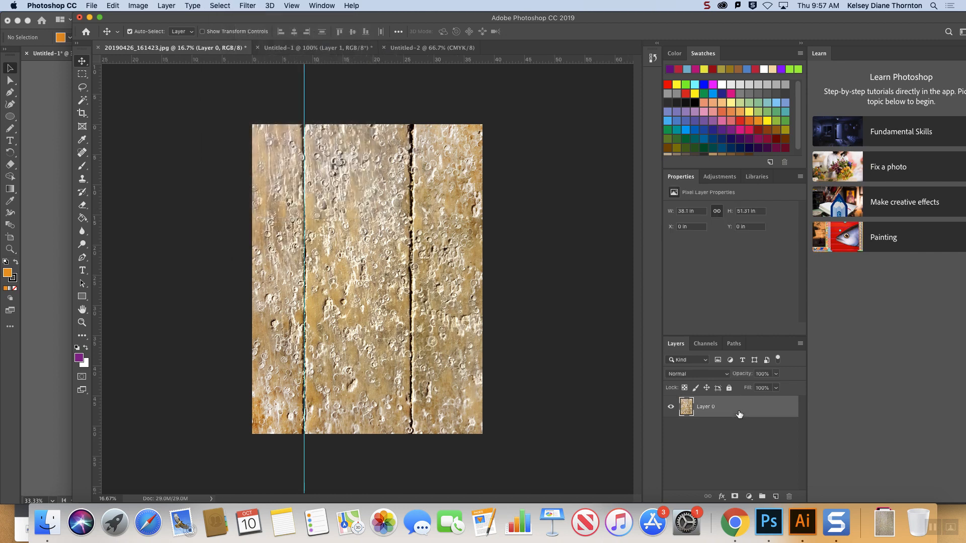
click(247, 5)
mouse_move(353, 215)
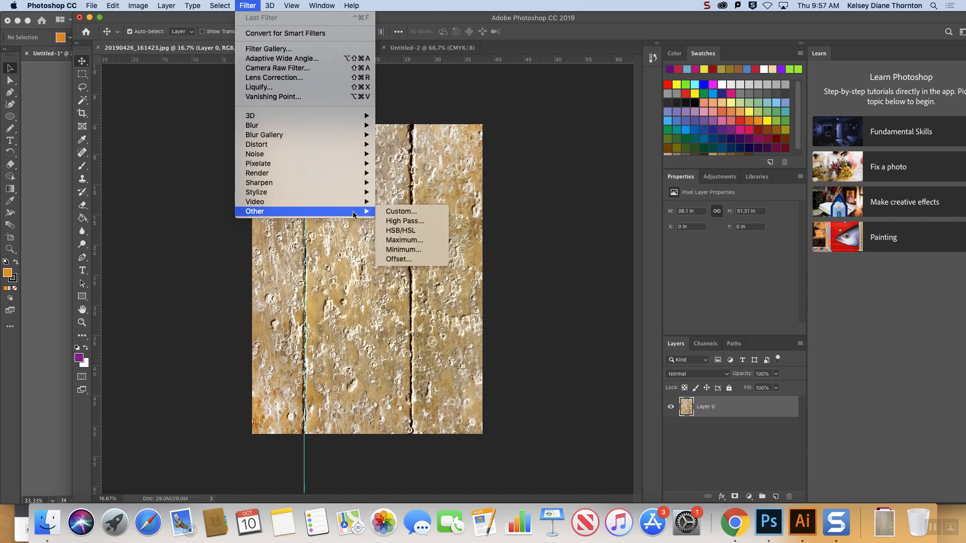
click(404, 259)
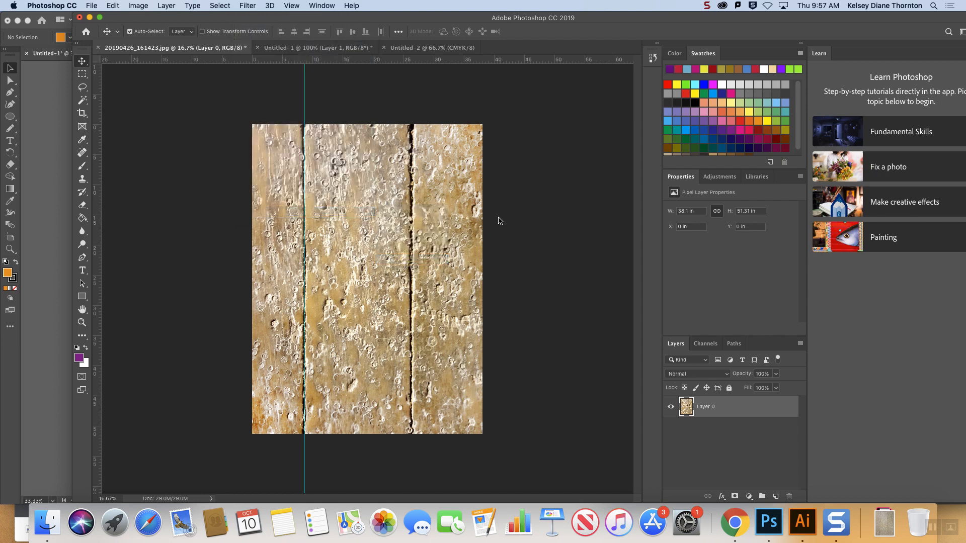
drag(495, 136, 594, 116)
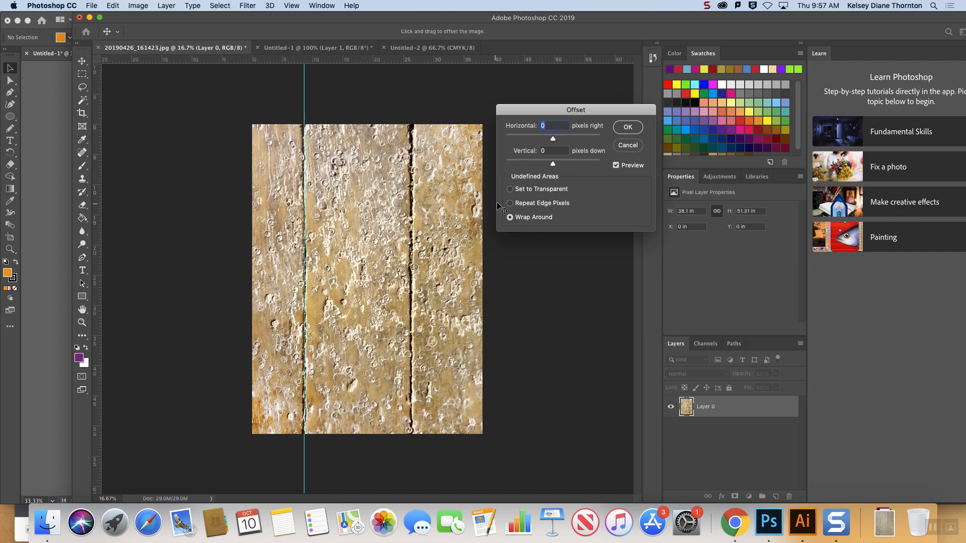
Try an offset of +340 pixels horizontally and +589 pixels vertically with undefined areas set to transparent
click(510, 190)
drag(553, 139, 557, 139)
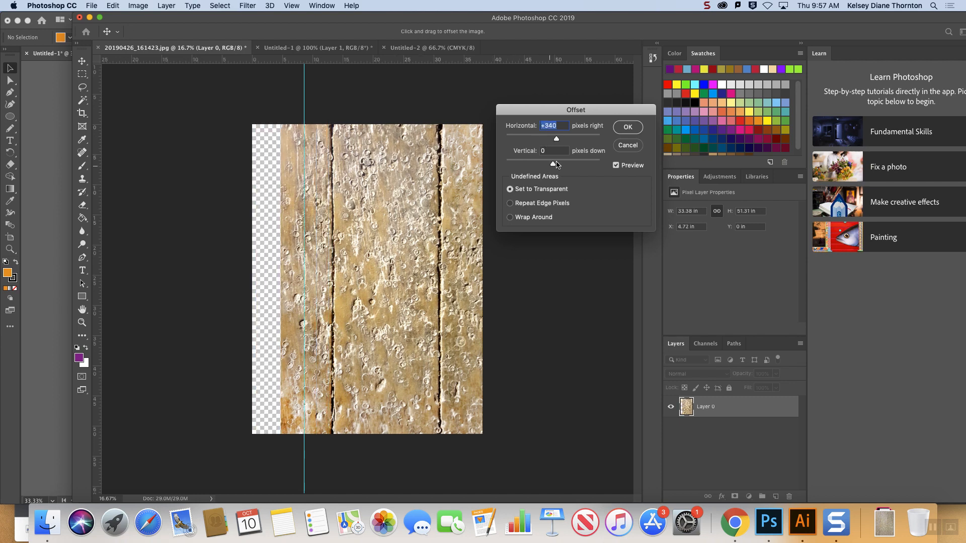
drag(554, 165, 557, 164)
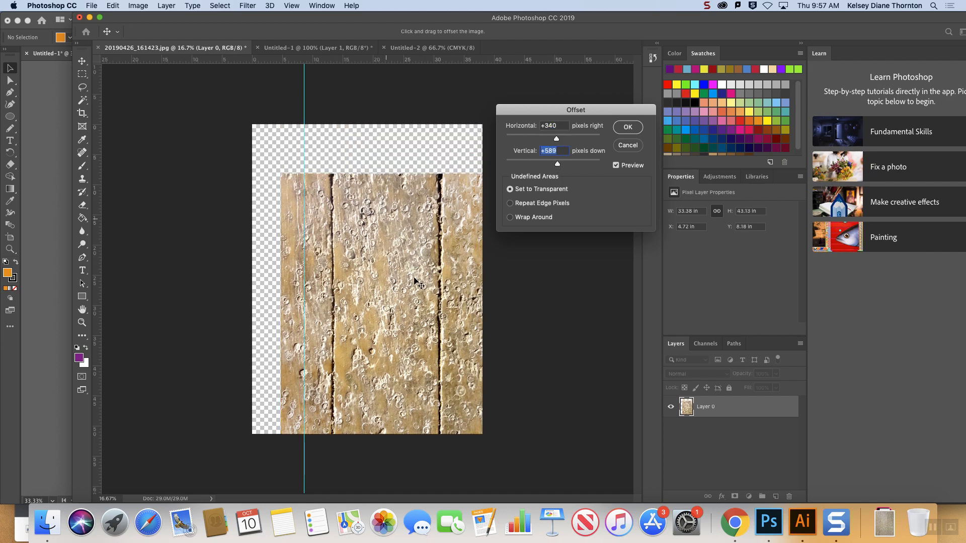
Set the offset's undefined areas to Wrap Around and try an offset of +1362 pixels horizontally and +1834 pixels vertically
click(510, 217)
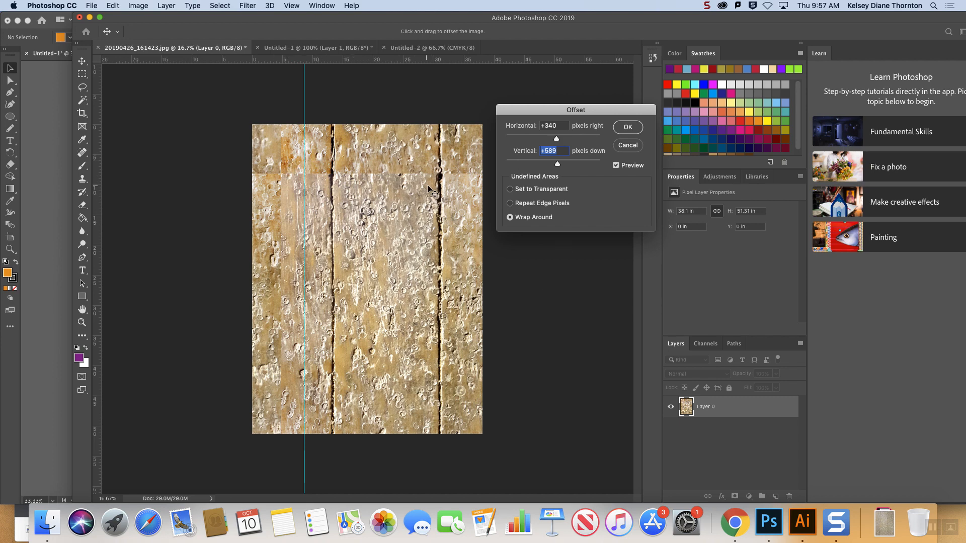
drag(559, 168, 565, 140)
click(563, 152)
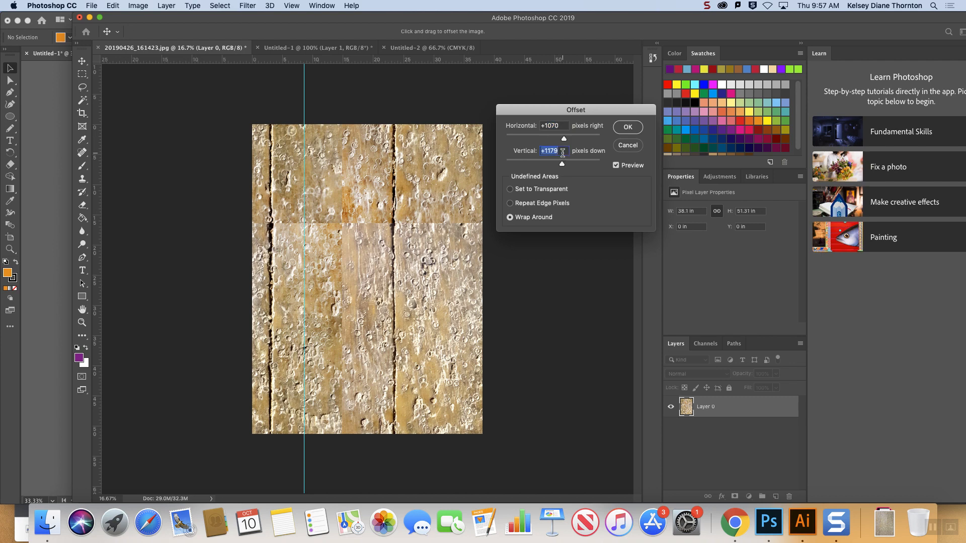
drag(563, 165, 567, 141)
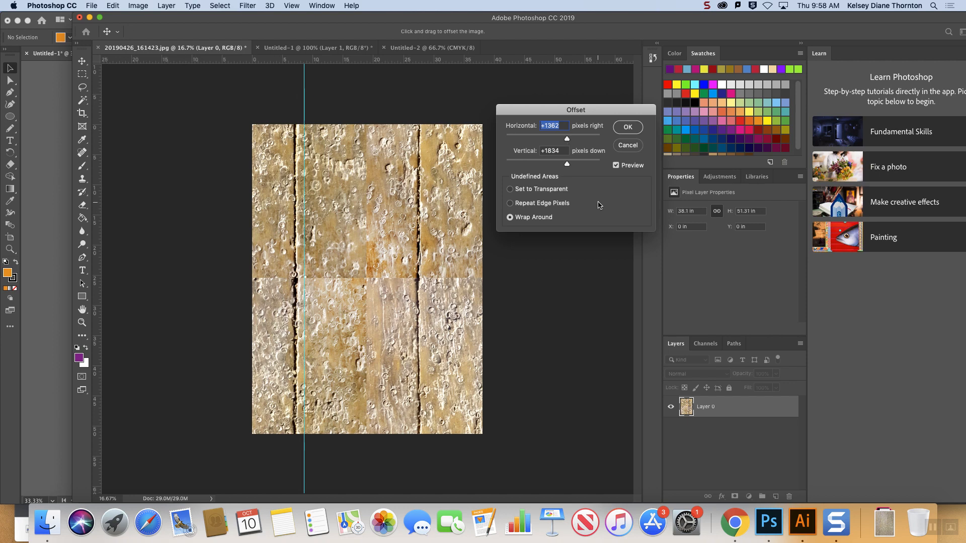
Try horizontal offsets between +1216 and +1362 pixels and vertical offsets between +1834 and +2161 pixels
drag(567, 140, 565, 140)
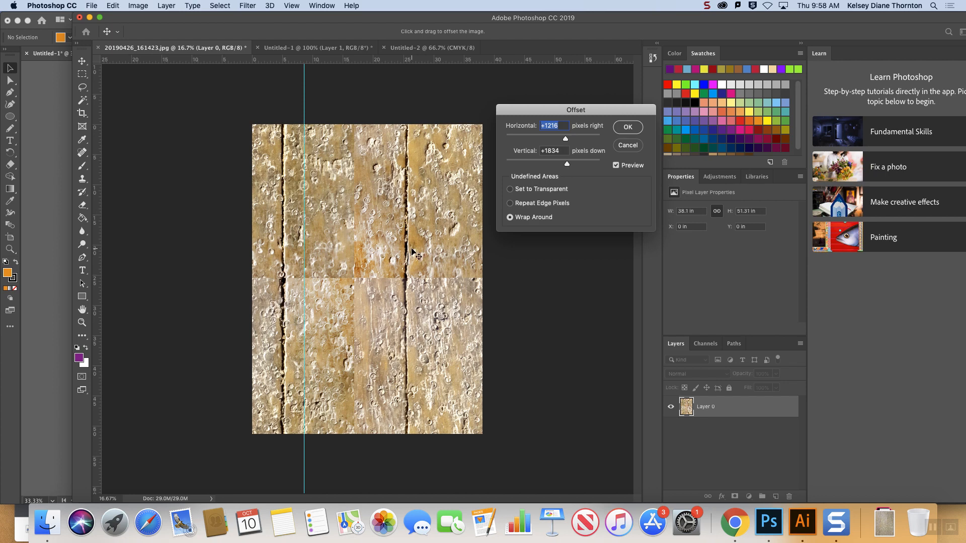
drag(568, 166, 566, 142)
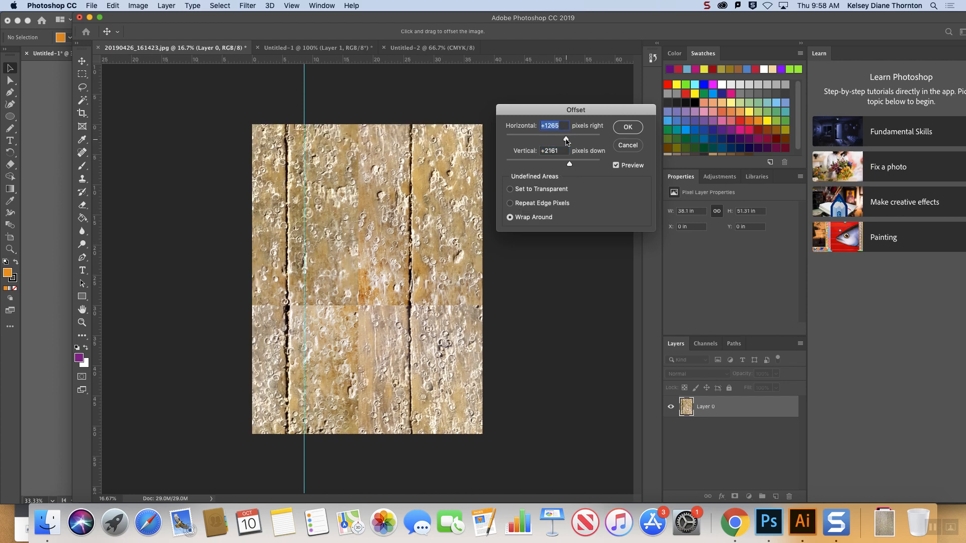
click(569, 166)
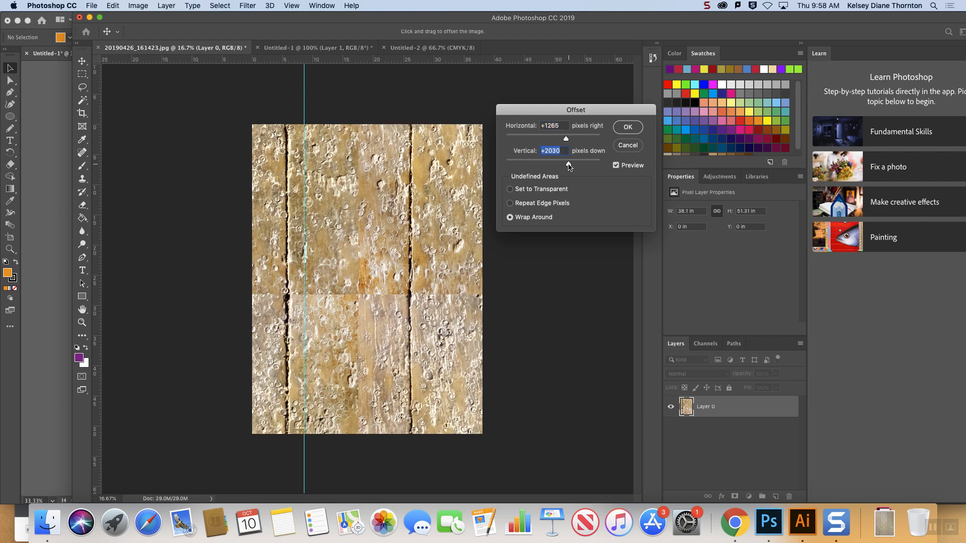
drag(568, 167, 568, 167)
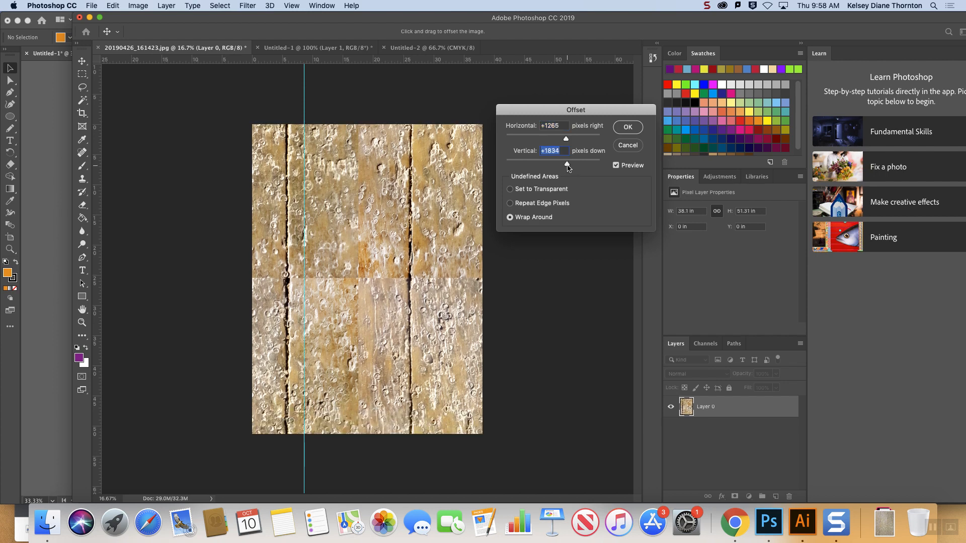
drag(567, 142, 568, 144)
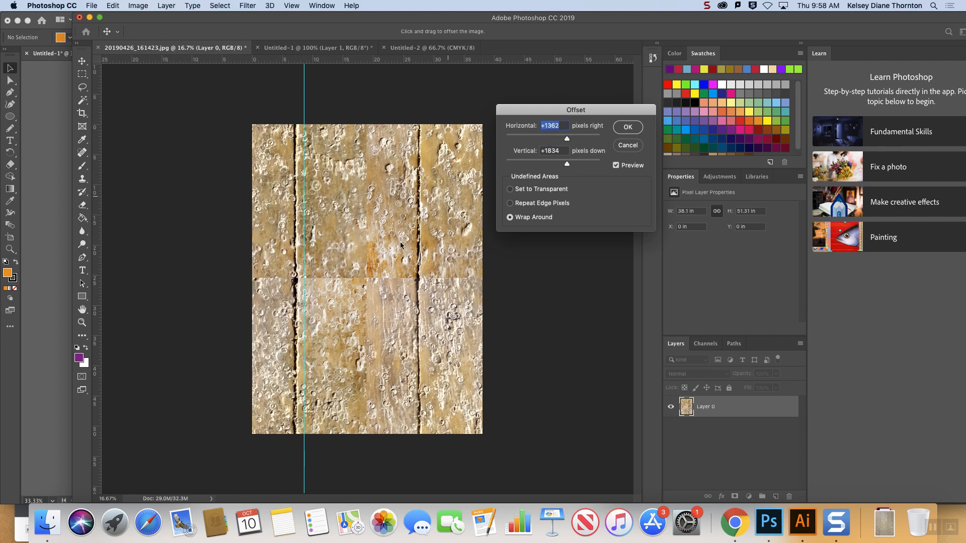
Set the offset to +1313 pixels horizontally and +1693 pixels vertically and apply it to Layer 0
drag(567, 166, 566, 143)
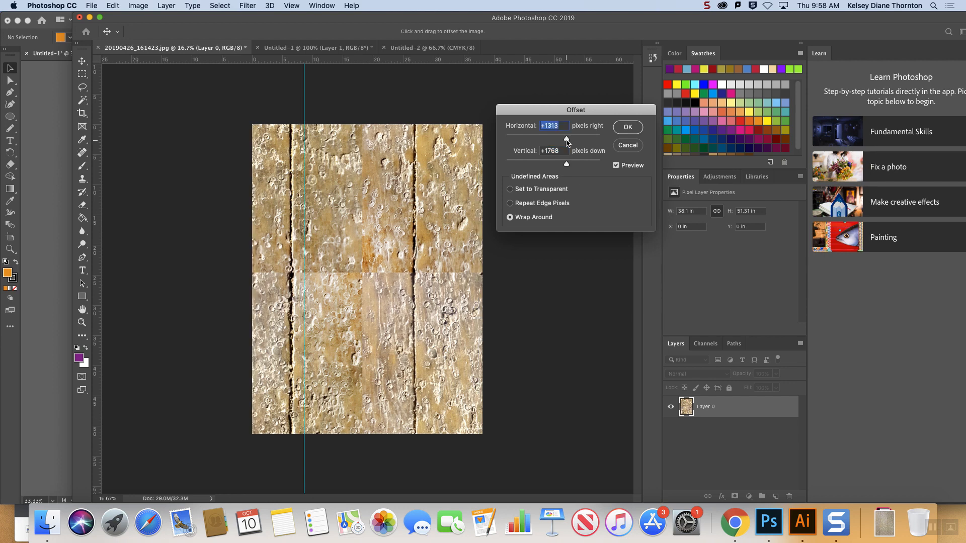
drag(566, 166, 565, 162)
scroll(563, 150, up, 10)
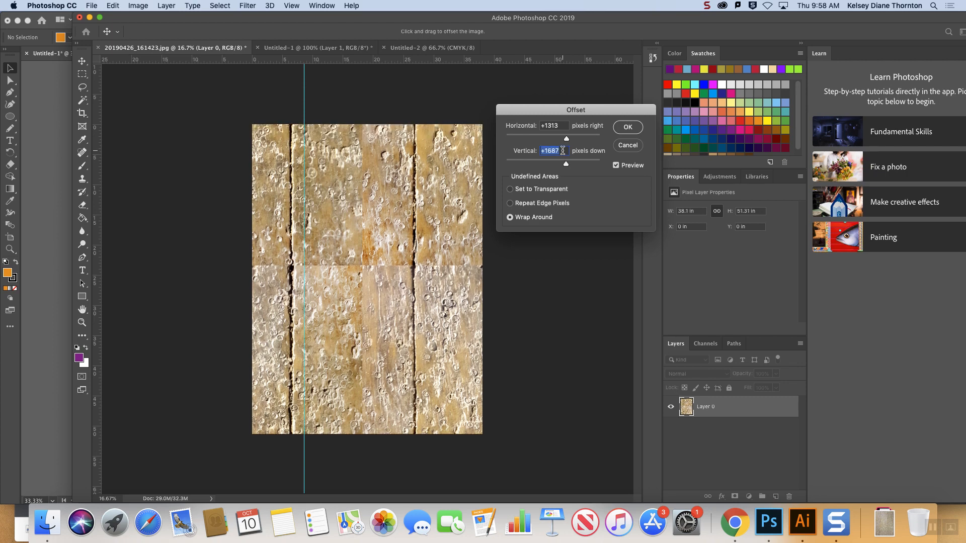
scroll(563, 151, up, 2)
scroll(563, 151, up, 2)
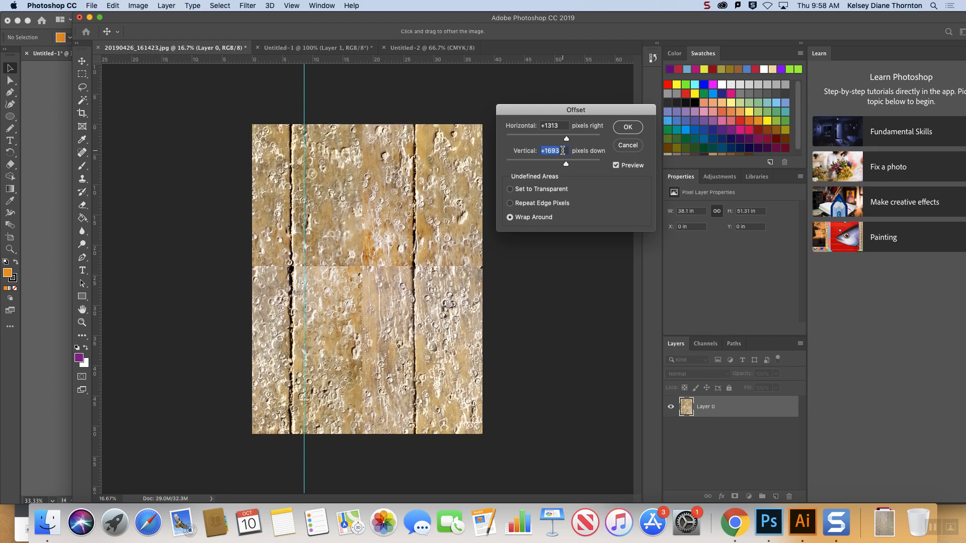
click(638, 127)
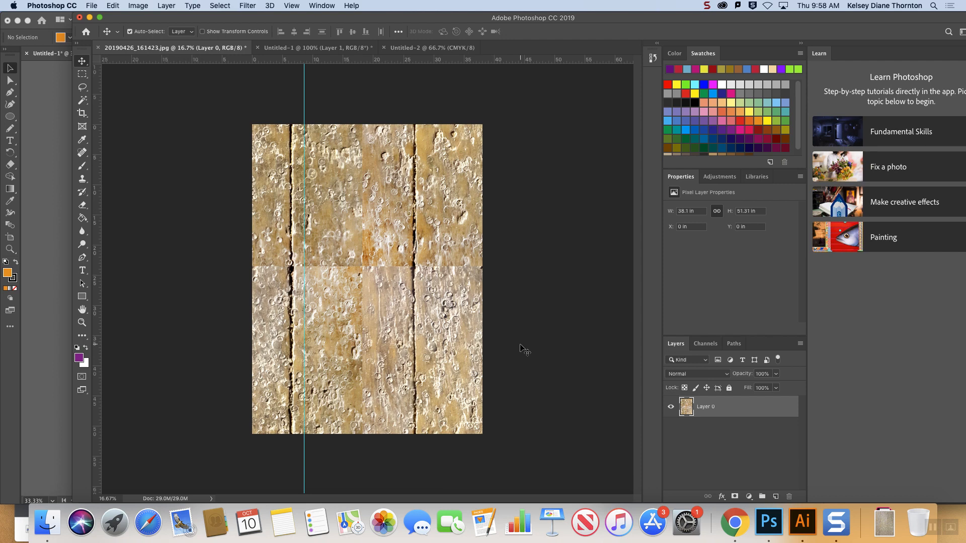
Activate the Lasso tool, switch to the Clone Stamp tool and list the stamp tools grouped with it
click(83, 88)
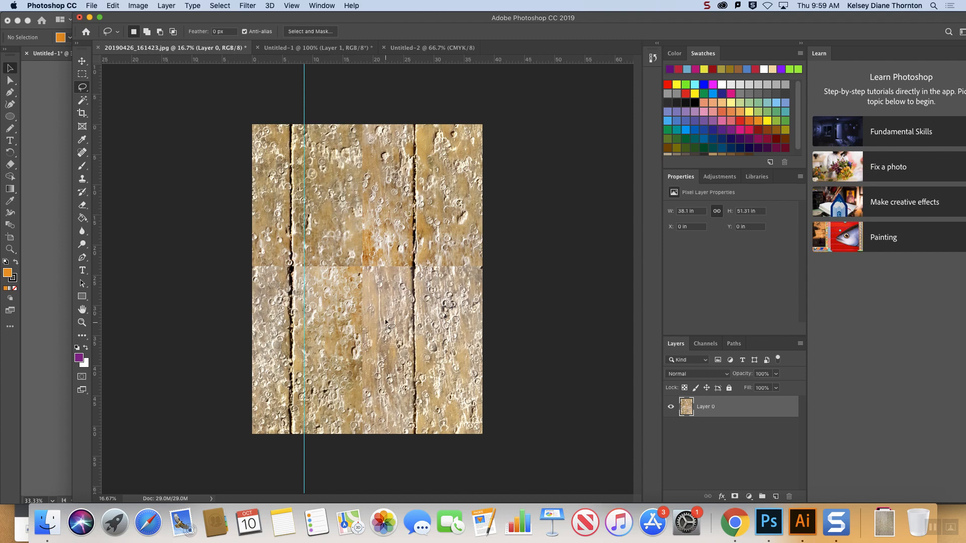
click(83, 181)
click(83, 182)
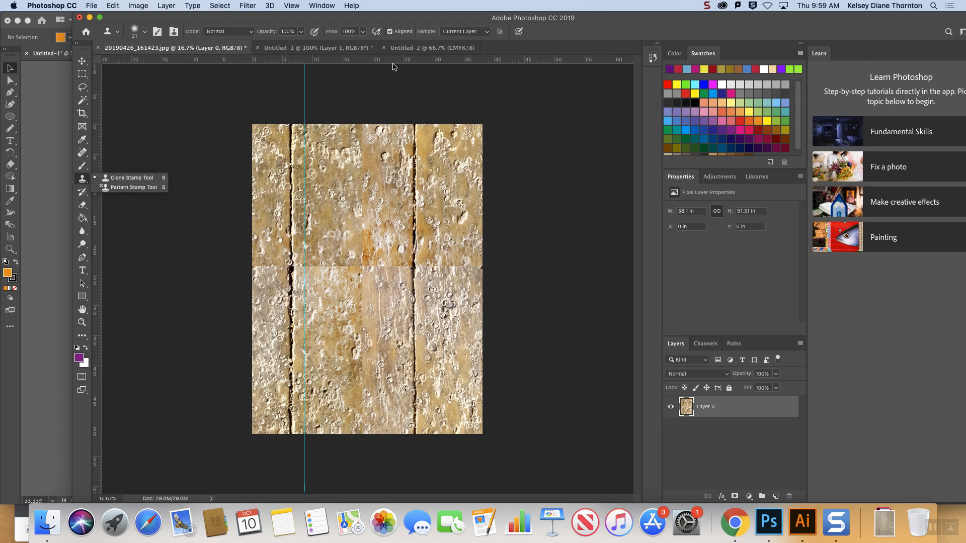
Paint three roughly parallel diagonal brush strokes in light red, crimson and yellow on the blank Untitled-2 canvas
click(405, 47)
click(82, 166)
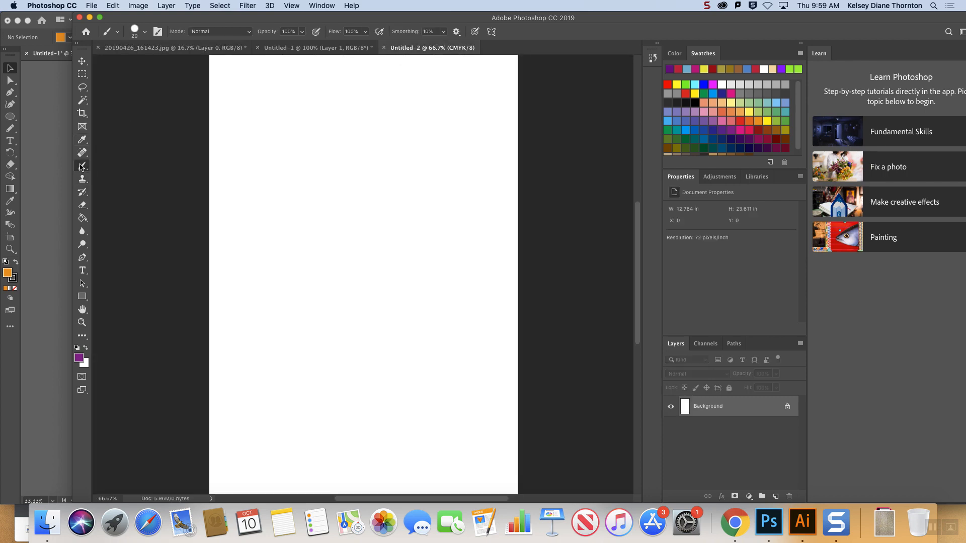
click(736, 118)
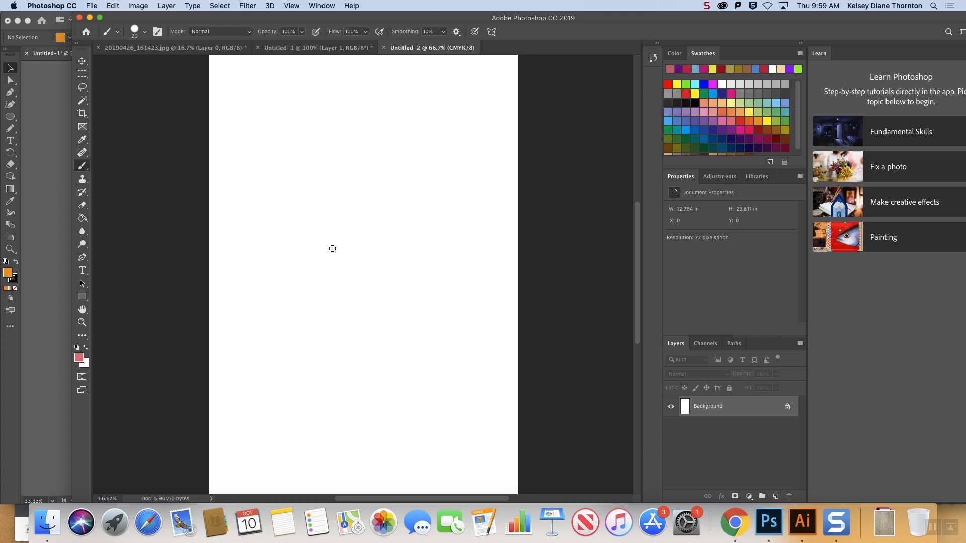
drag(307, 262, 394, 213)
click(752, 127)
drag(308, 243, 445, 183)
click(766, 120)
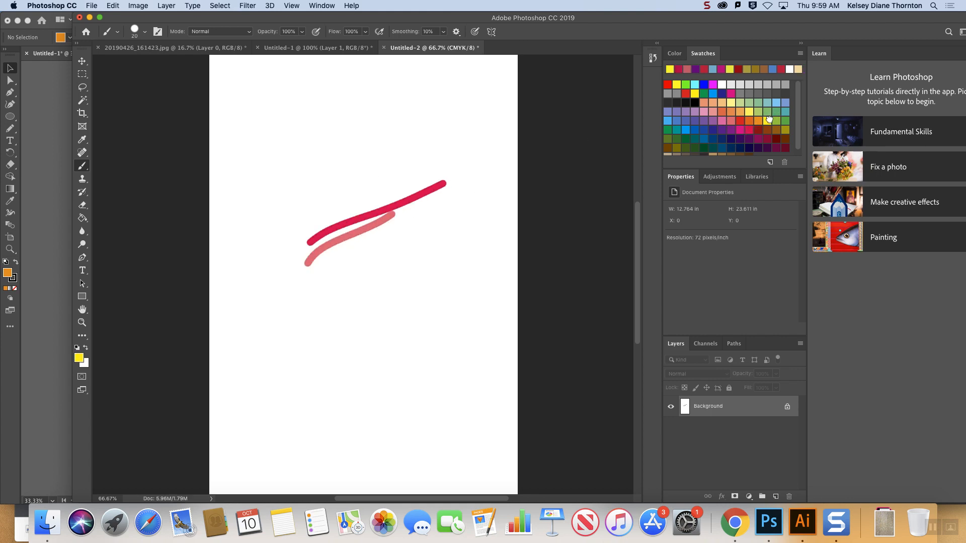
drag(324, 216, 460, 168)
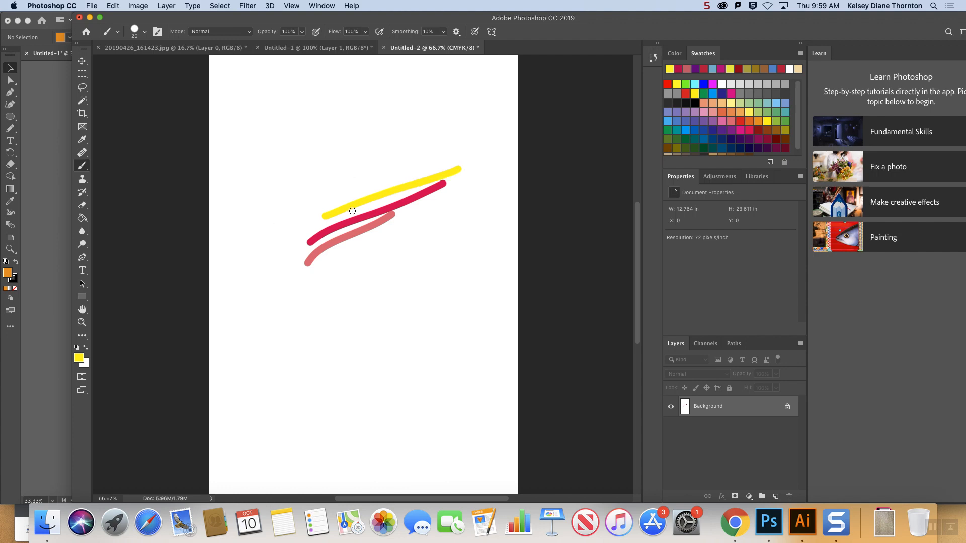
Switch to the Clone Stamp tool and try stamping on the blank area above the strokes without a defined source
click(82, 178)
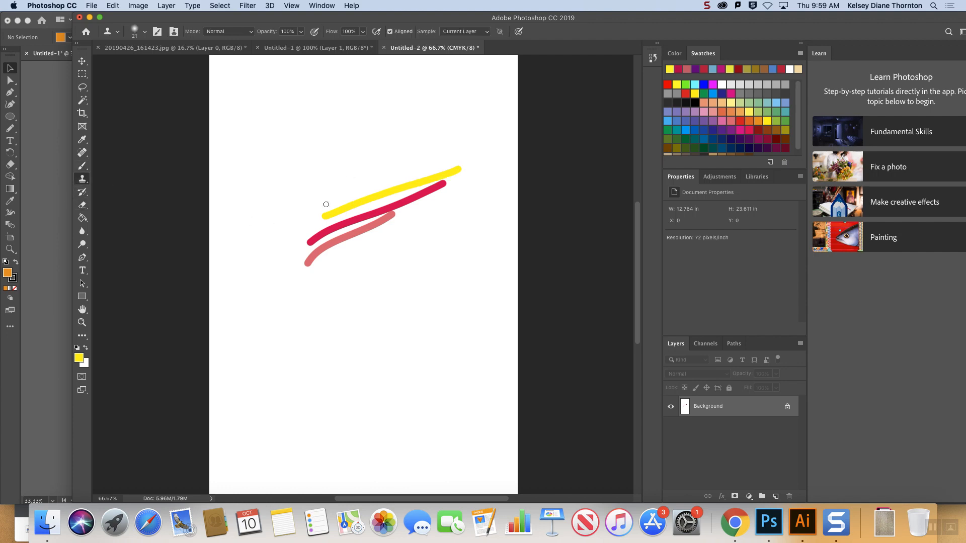
scroll(436, 222, down, 2)
scroll(435, 223, up, 5)
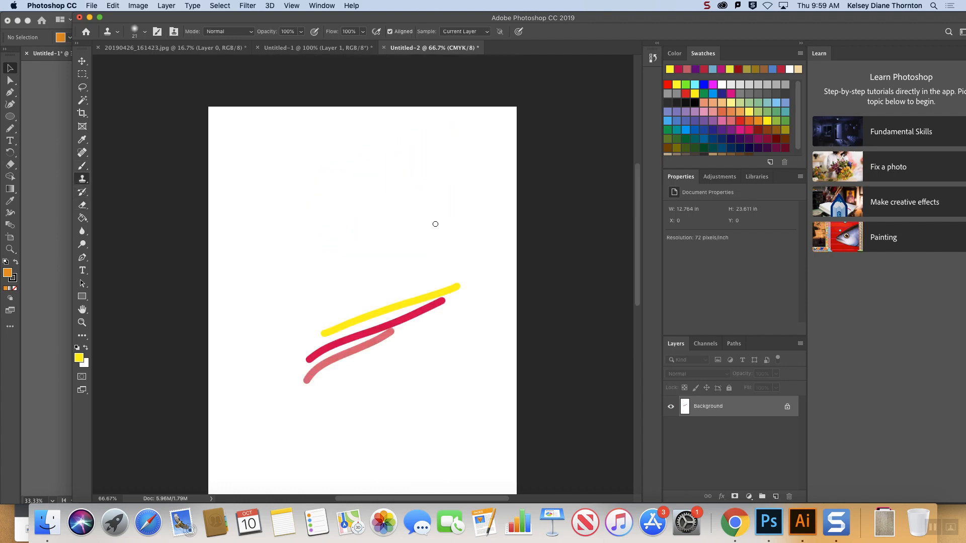
scroll(435, 223, down, 2)
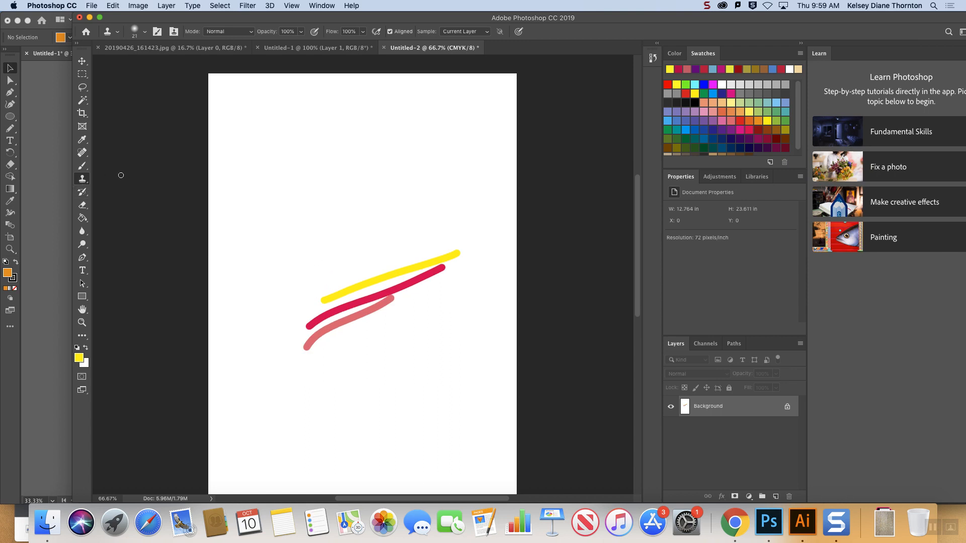
click(266, 119)
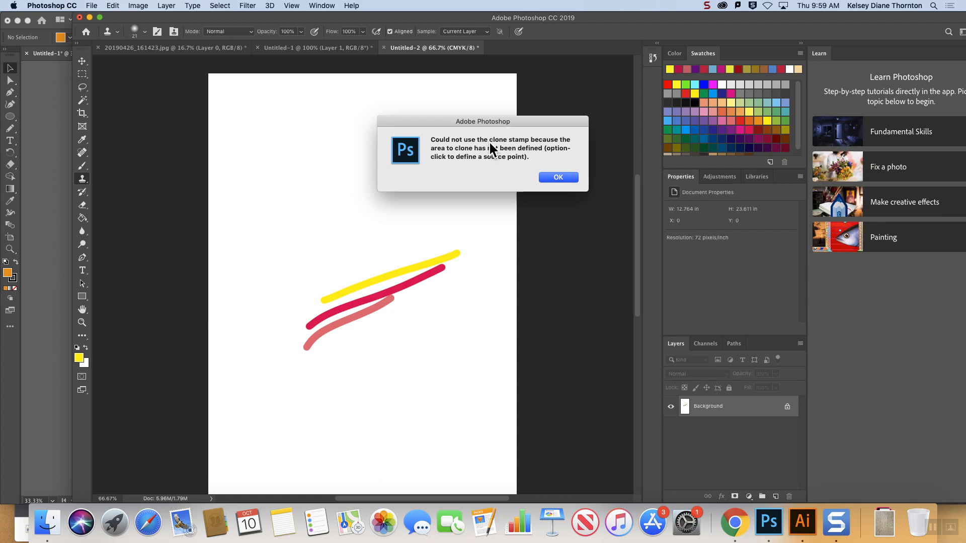
click(557, 177)
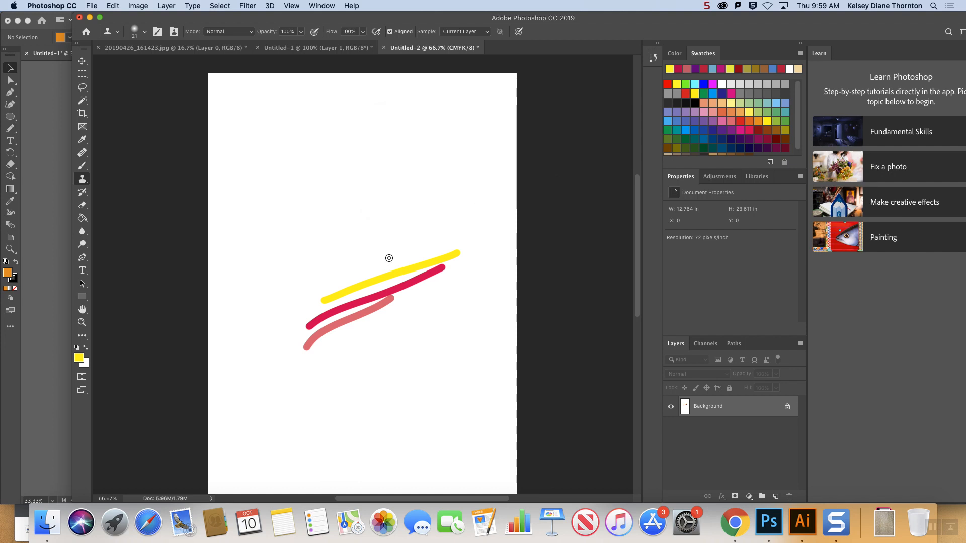
Sample the upper end of the light red stroke as clone source and stamp part of the three strokes into the upper-left blank area
scroll(387, 260, down, 1)
scroll(375, 281, down, 3)
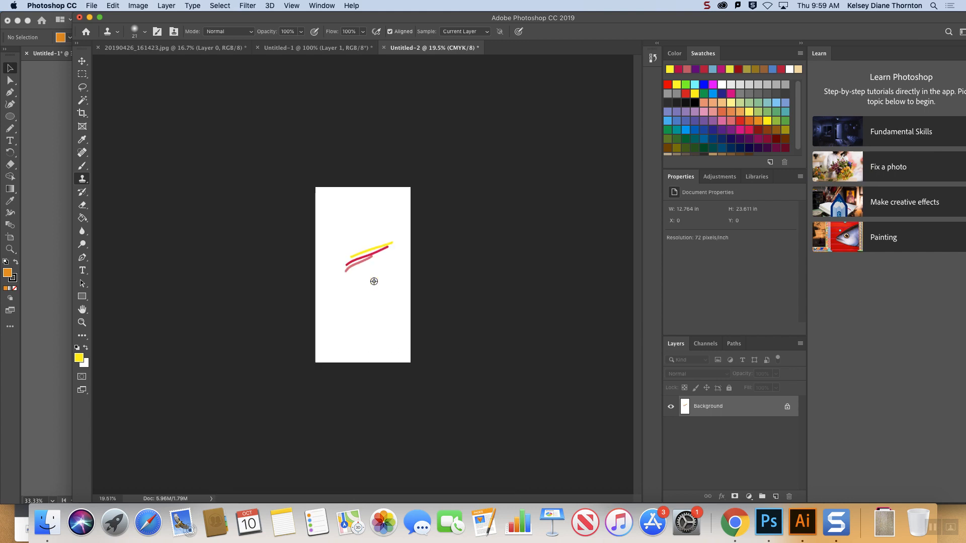
scroll(375, 276, up, 6)
drag(639, 288, 629, 262)
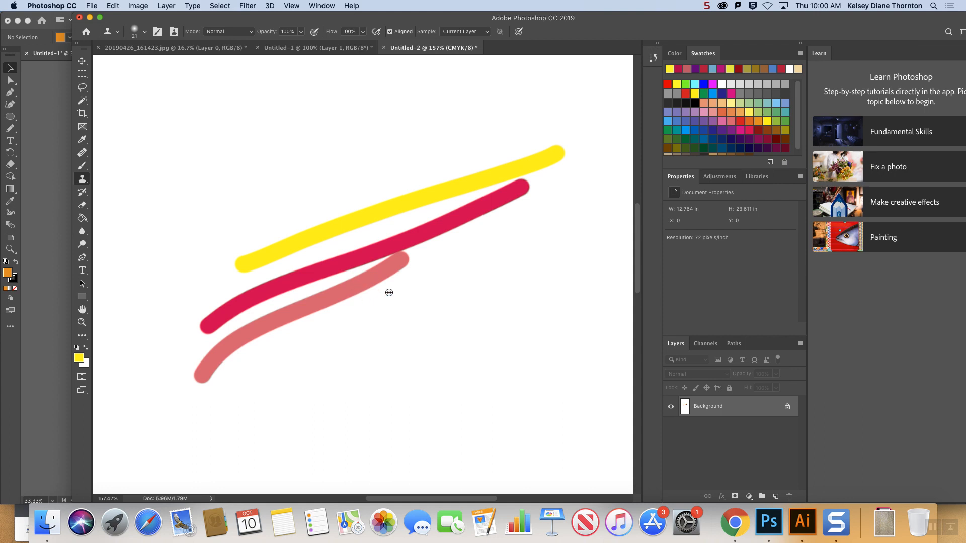
alt+click(397, 263)
key(super+1)
mouse_move(211, 121)
mouse_down()
mouse_move(189, 82)
mouse_move(224, 146)
mouse_move(197, 118)
mouse_move(235, 104)
mouse_move(176, 125)
mouse_move(173, 96)
mouse_move(191, 86)
mouse_move(238, 102)
mouse_move(169, 149)
mouse_up()
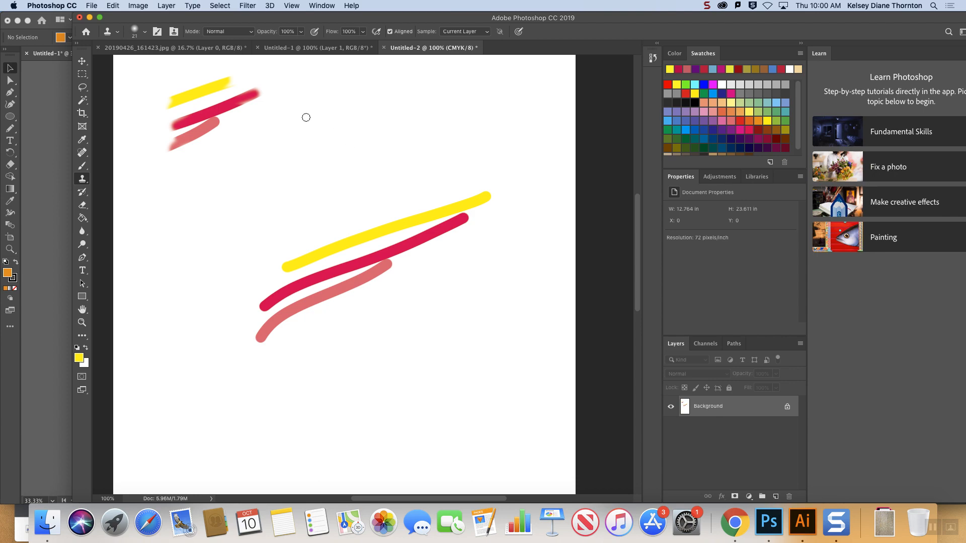
Return to the 20190426_161423.jpg document and examine the wood photo's seams at 25% zoom
click(185, 49)
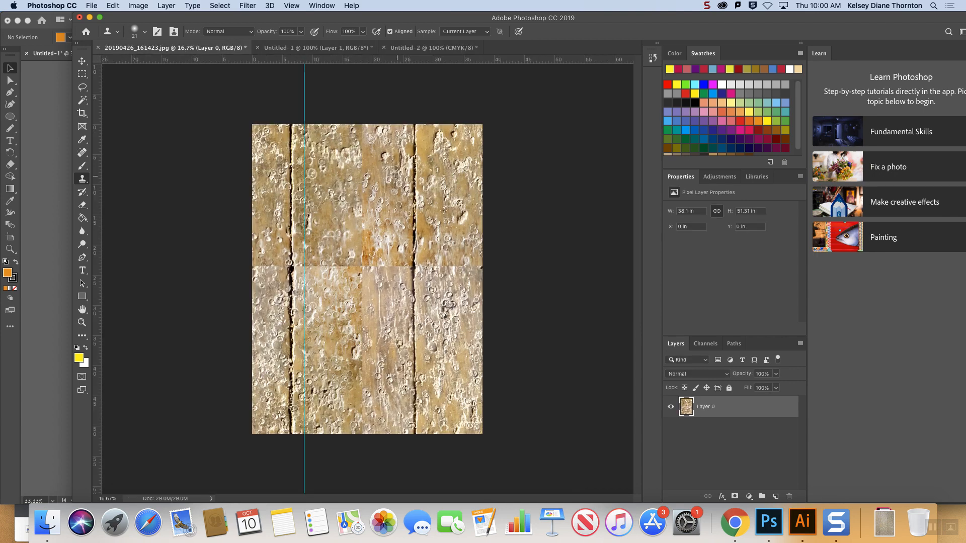
key(super+equal)
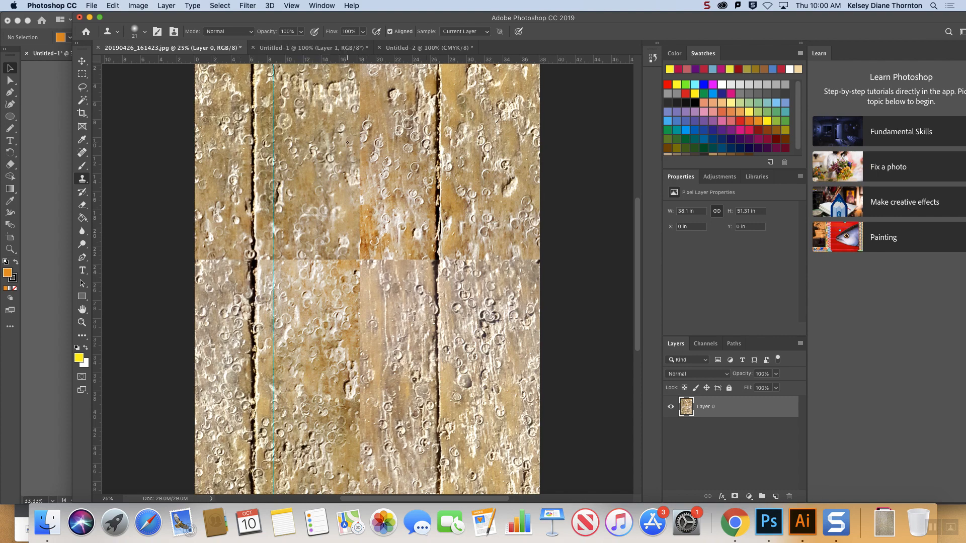
In Untitled-1, select the studio equipment and walls around the pink backdrop with the Lasso, adding the upper and left areas to the right side
click(294, 48)
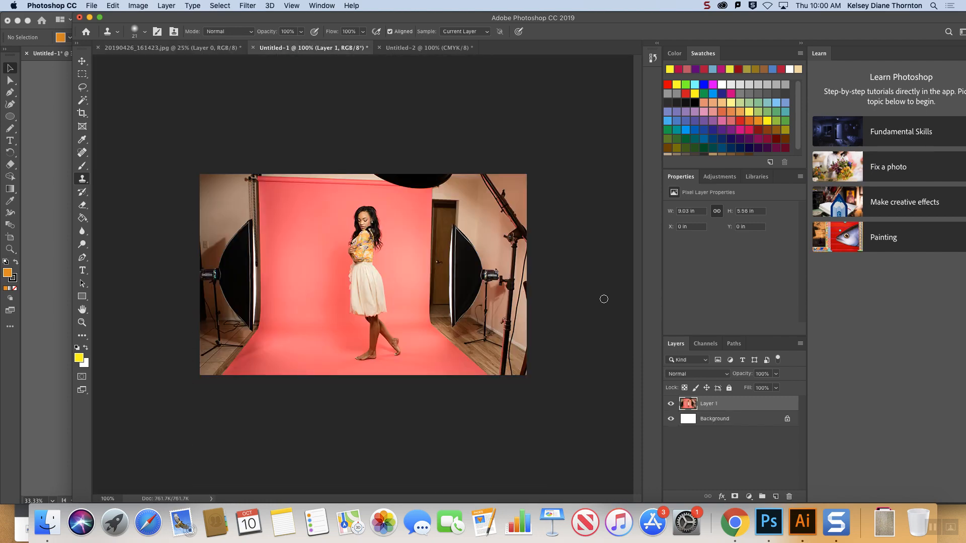
click(82, 87)
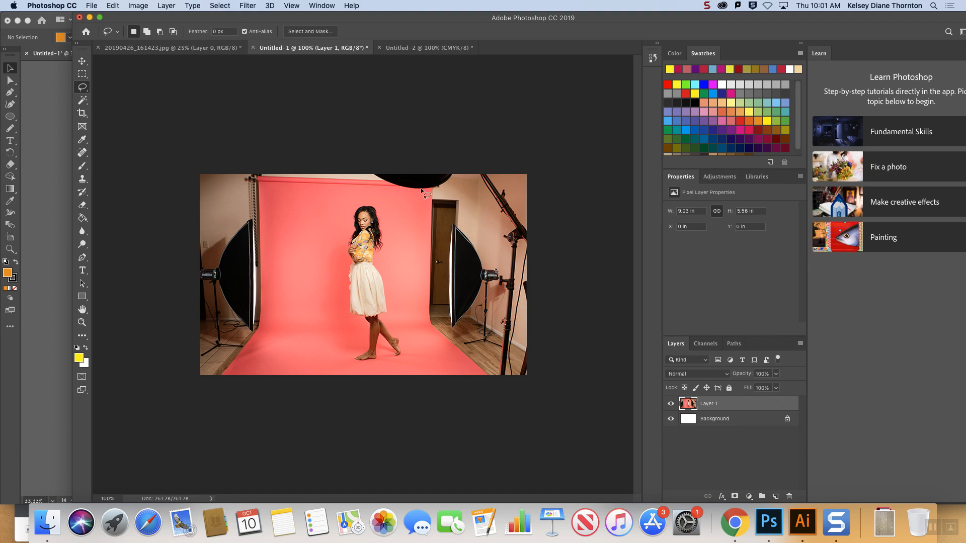
mouse_move(434, 164)
mouse_down()
mouse_move(422, 240)
mouse_move(427, 326)
mouse_move(505, 386)
mouse_move(573, 189)
mouse_up()
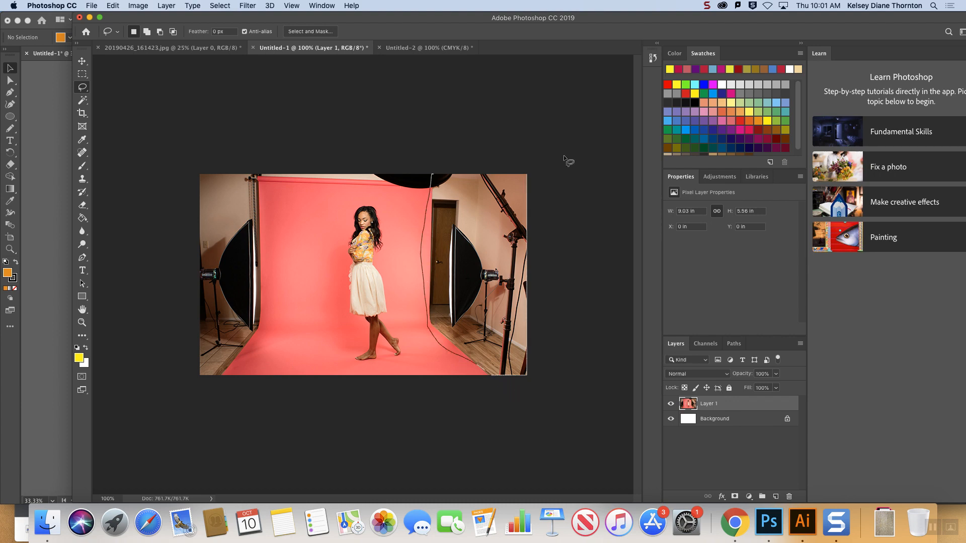
click(146, 31)
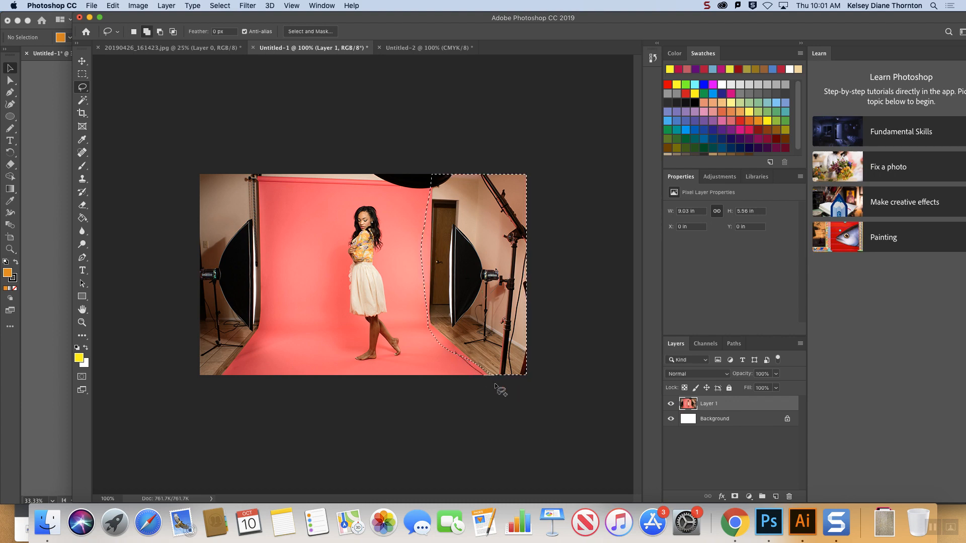
mouse_move(265, 184)
mouse_down()
mouse_move(374, 196)
mouse_move(443, 176)
mouse_move(177, 121)
mouse_move(198, 153)
mouse_up()
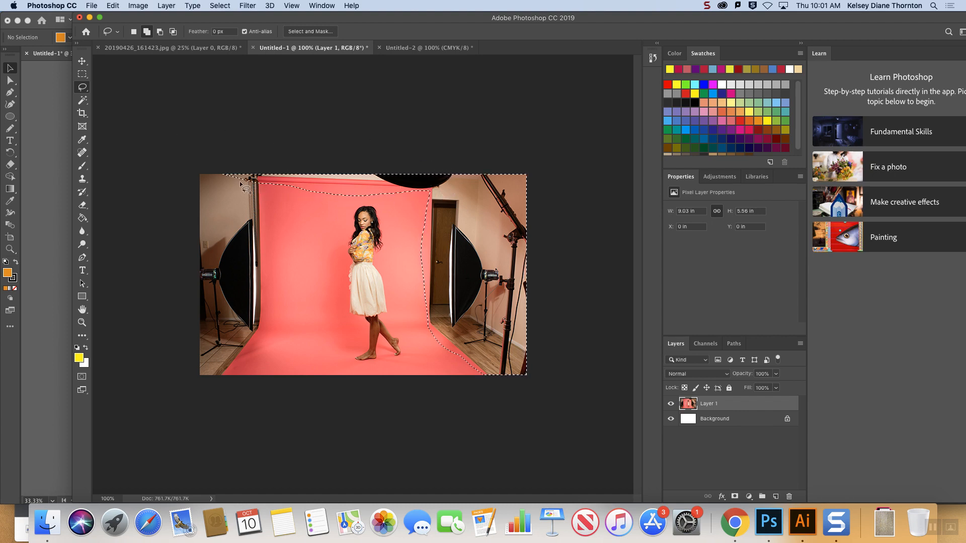
mouse_move(265, 188)
mouse_down()
mouse_move(265, 327)
mouse_move(213, 401)
mouse_move(157, 381)
mouse_move(129, 160)
mouse_up()
mouse_move(185, 186)
mouse_down()
mouse_move(222, 200)
mouse_move(248, 194)
mouse_move(259, 158)
mouse_up()
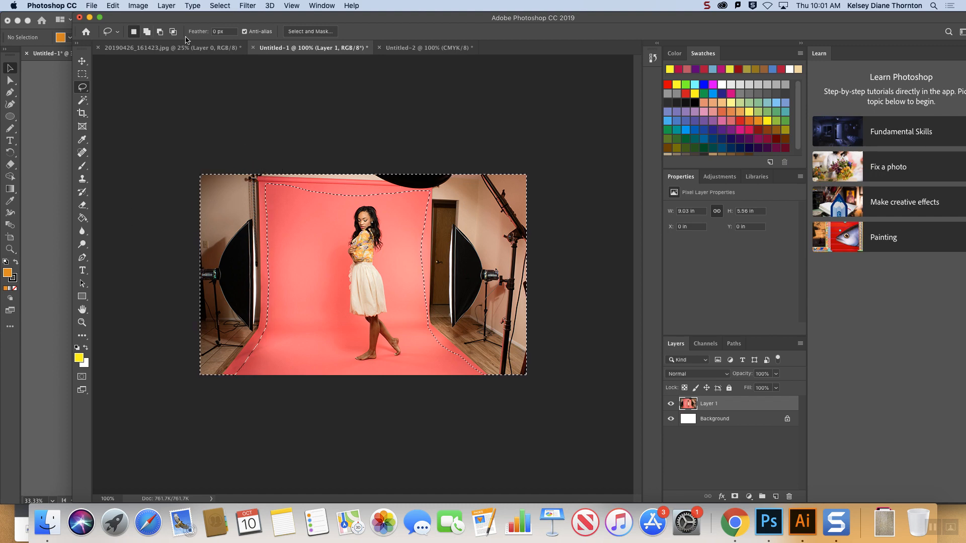
Fill the selected studio surroundings with Content-Aware contents, using Color Adaptation, Normal mode and 100% opacity, and dismiss the Content-Aware Fill tip
click(113, 5)
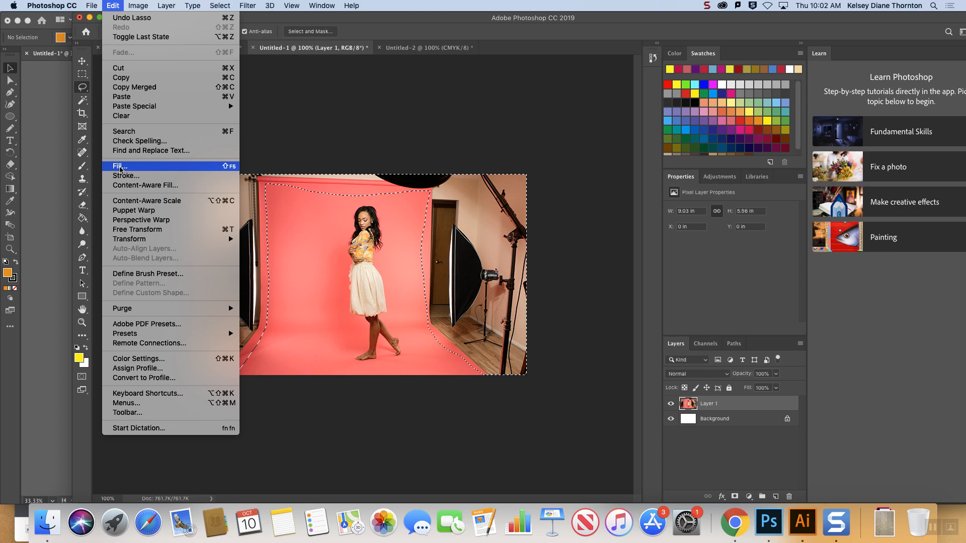
click(120, 167)
drag(453, 193, 638, 98)
click(696, 117)
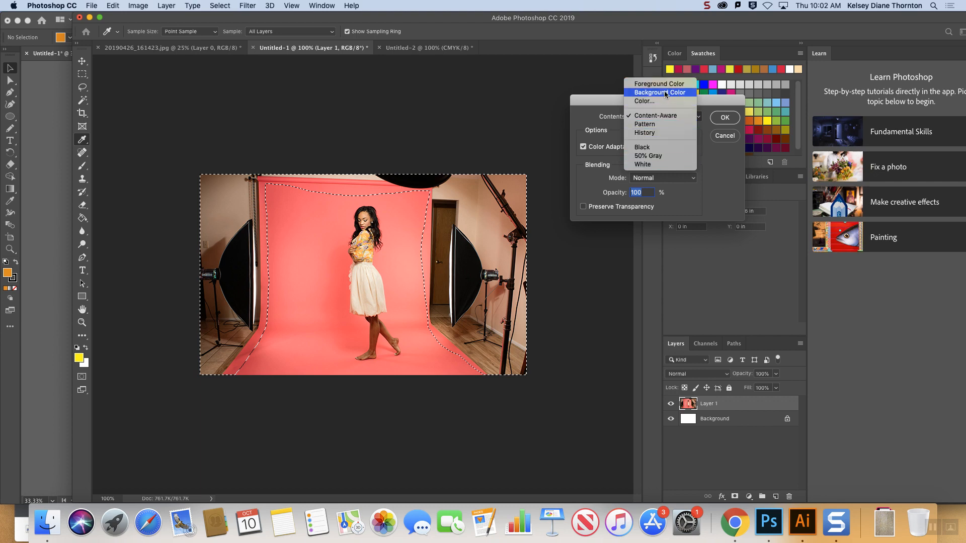
click(649, 118)
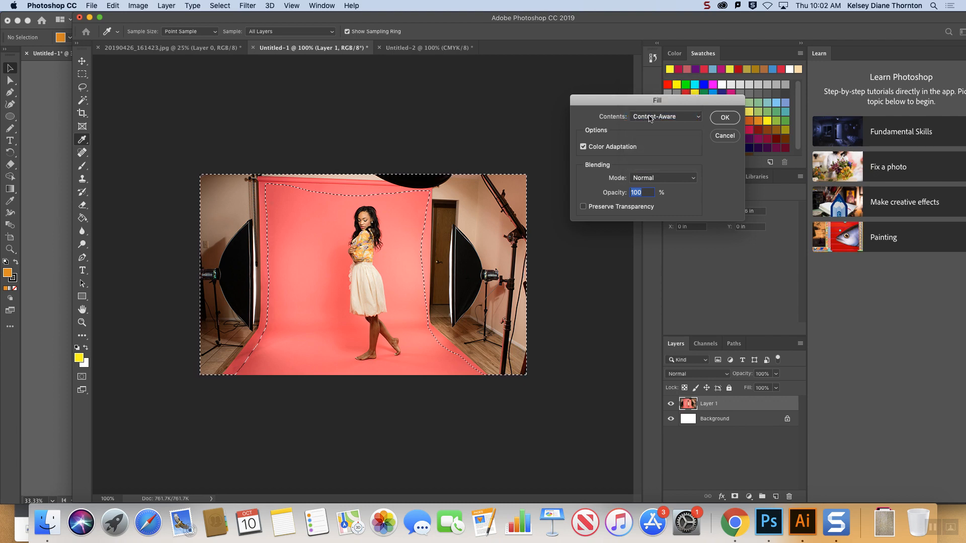
click(725, 118)
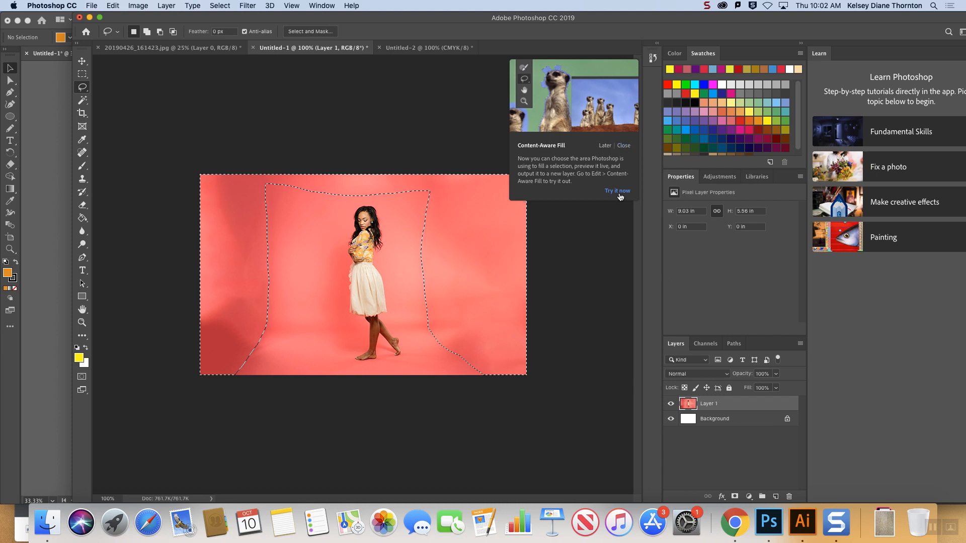
click(623, 146)
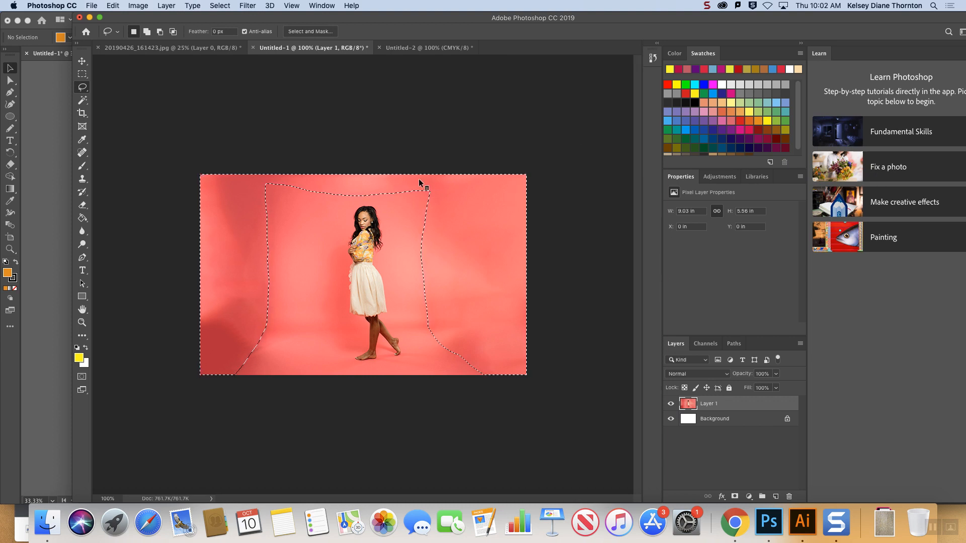
Clear the selection, and undo both the deselection and the content-aware fill
key(super+d)
key(super+z)
key(super+z)
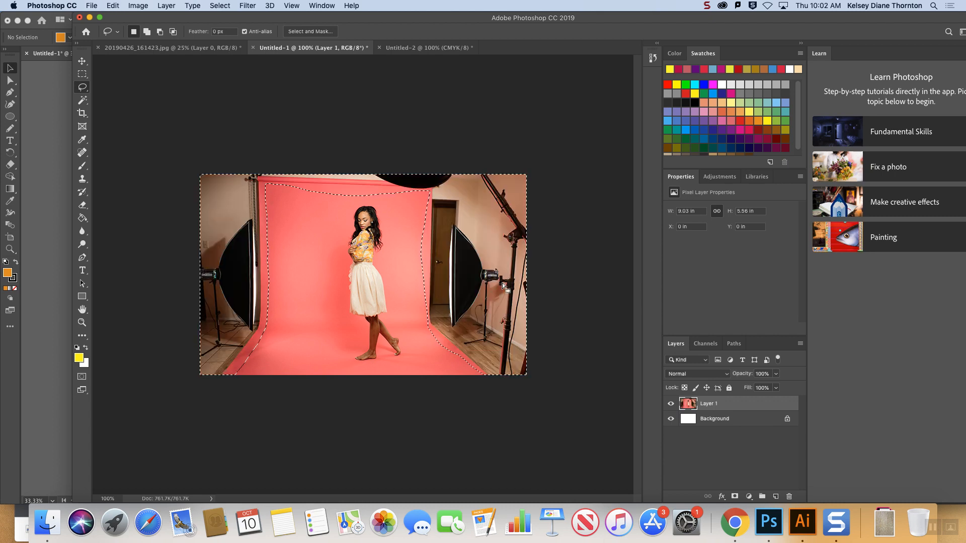
Try Content-Aware Fill on the selection, brushing the woman out of the sampling area at size 50, and leave the workspace
click(113, 6)
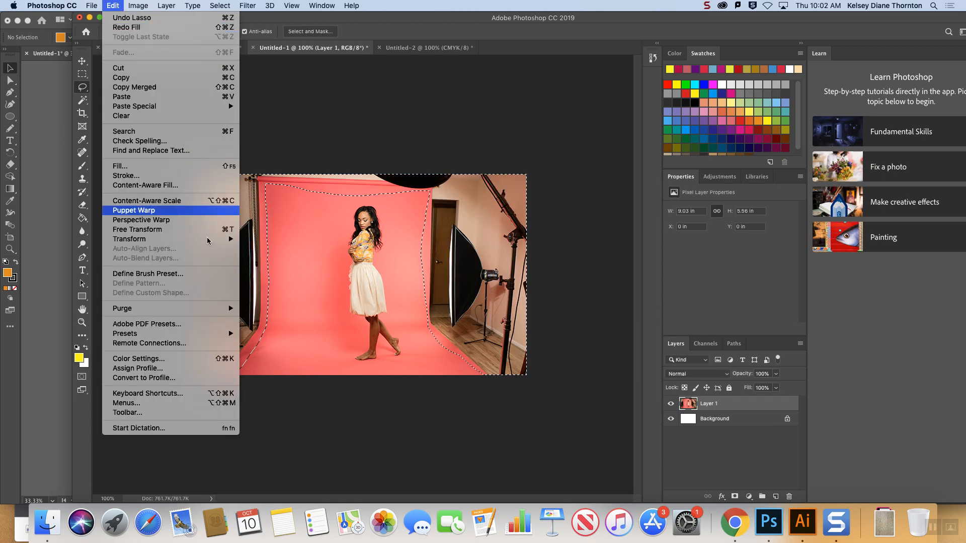
click(149, 185)
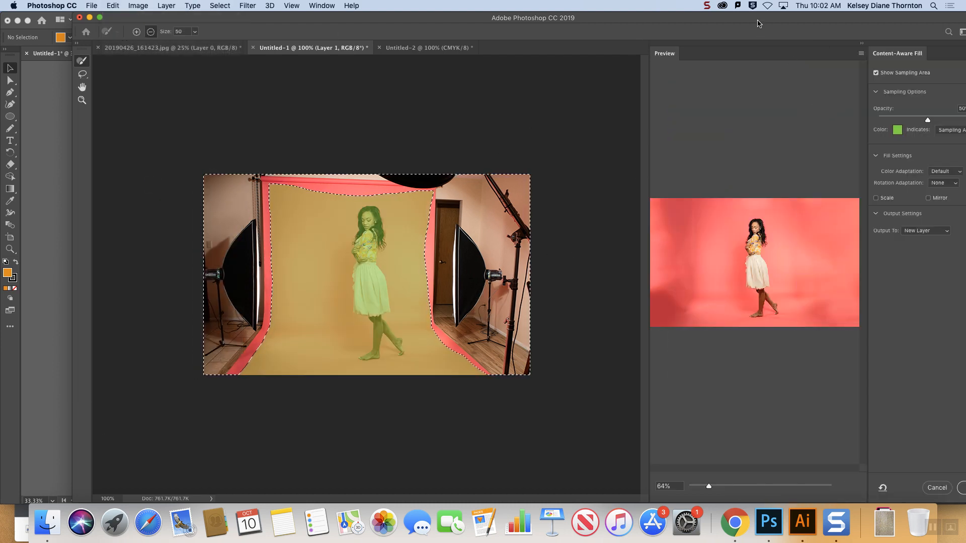
drag(760, 25, 716, 25)
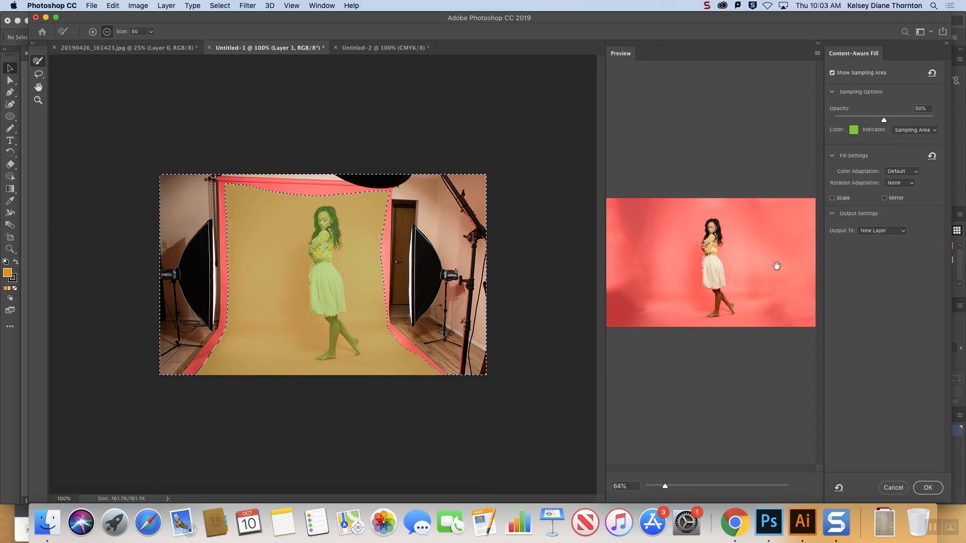
mouse_move(356, 341)
mouse_down()
mouse_move(352, 353)
mouse_move(314, 355)
mouse_move(327, 325)
mouse_move(311, 287)
mouse_move(313, 248)
mouse_move(328, 267)
mouse_move(333, 329)
mouse_move(344, 335)
mouse_up()
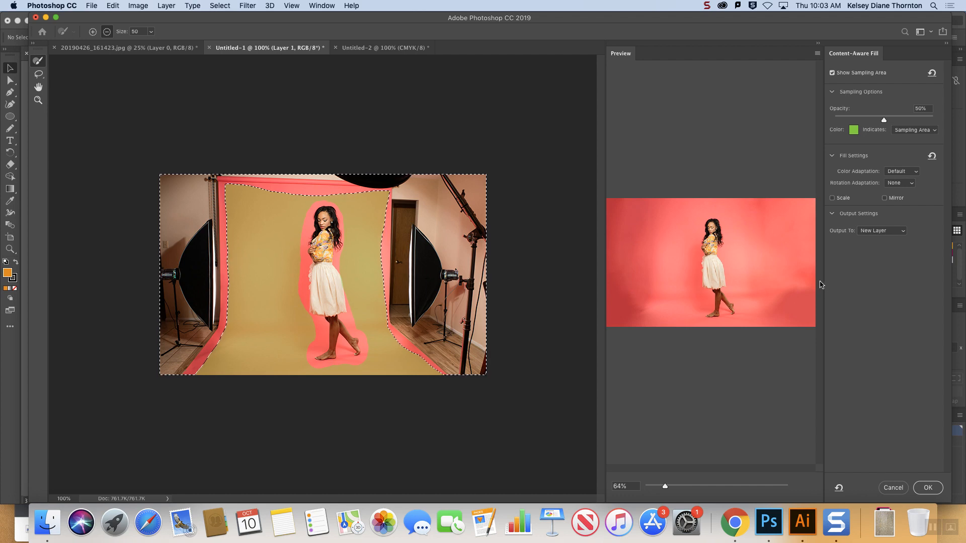
drag(332, 276, 335, 294)
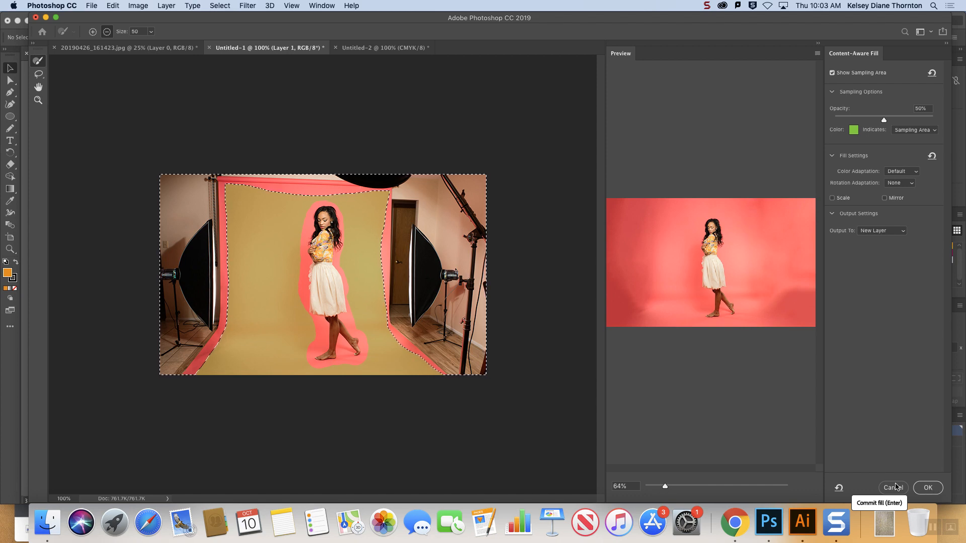
click(927, 488)
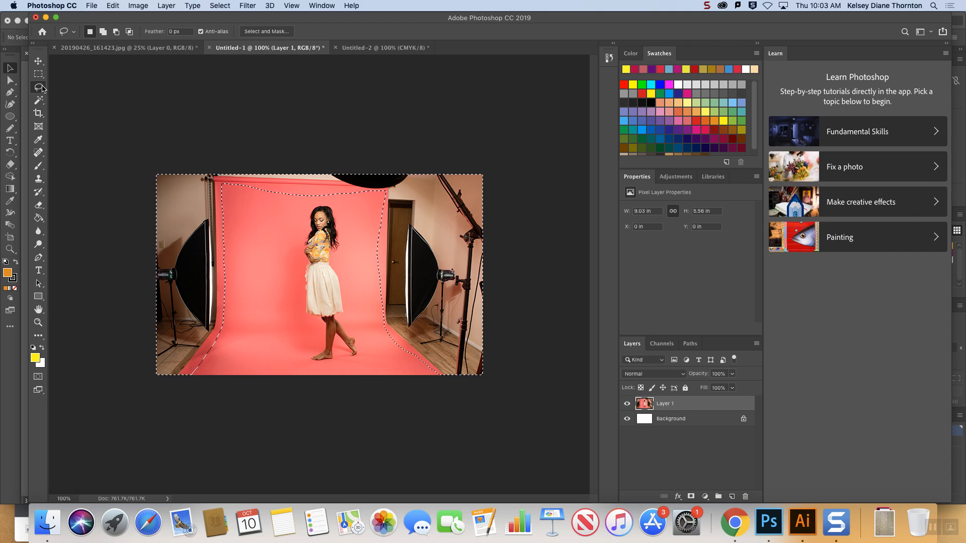
Deselect and lasso the studio surroundings again, starting with the right side and adding the top and left areas
key(super+d)
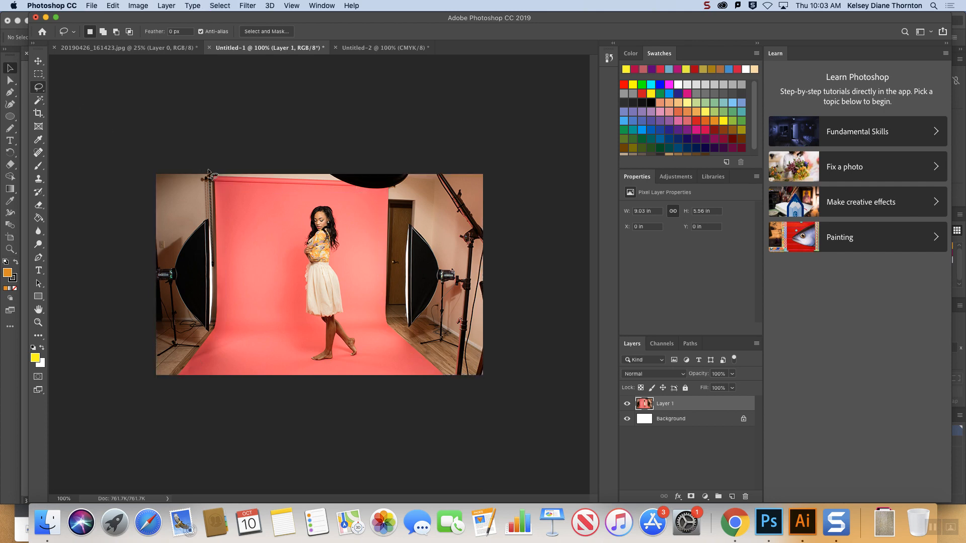
mouse_move(379, 321)
mouse_down()
mouse_move(381, 156)
mouse_move(520, 157)
mouse_move(527, 403)
mouse_move(453, 390)
mouse_up()
key(shift)
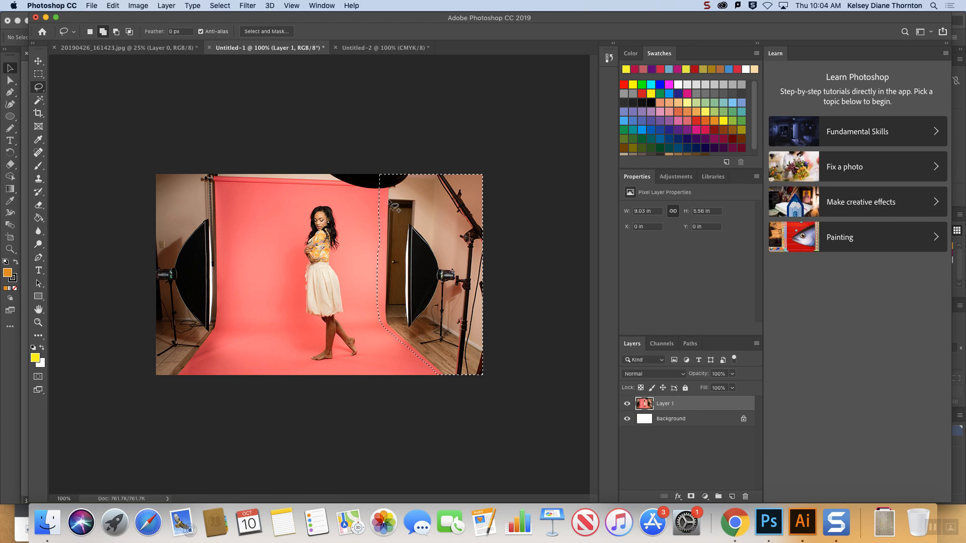
mouse_move(387, 193)
mouse_down()
mouse_move(204, 181)
mouse_move(202, 154)
mouse_move(392, 154)
mouse_up()
mouse_move(218, 186)
mouse_down()
mouse_move(223, 297)
mouse_move(214, 345)
mouse_move(185, 384)
mouse_move(122, 369)
mouse_move(107, 142)
mouse_up()
mouse_move(195, 193)
mouse_down()
mouse_move(213, 182)
mouse_move(172, 149)
mouse_move(211, 189)
mouse_up()
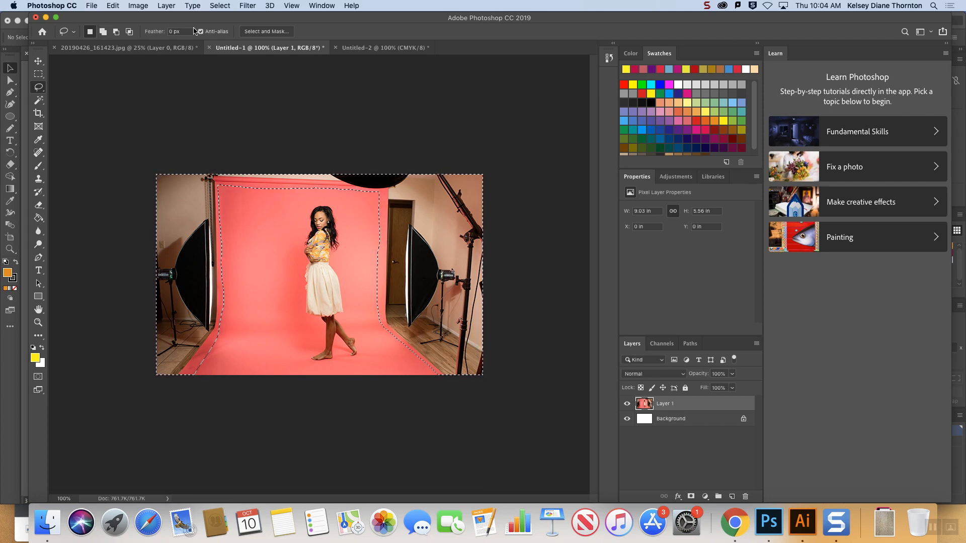
Fill the reselected studio surroundings with Content-Aware contents in Normal mode at 100% opacity, and return to the Lasso tool
click(88, 6)
mouse_move(111, 6)
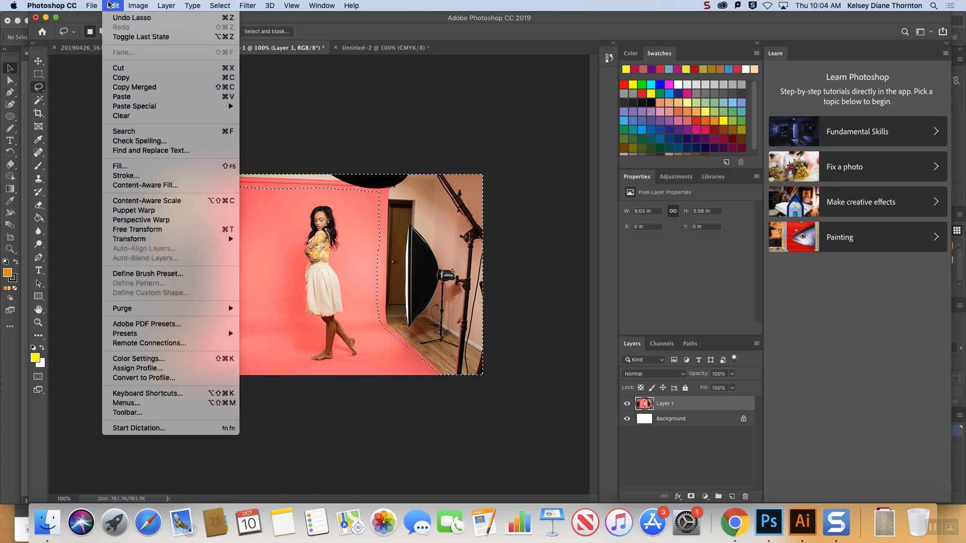
click(129, 167)
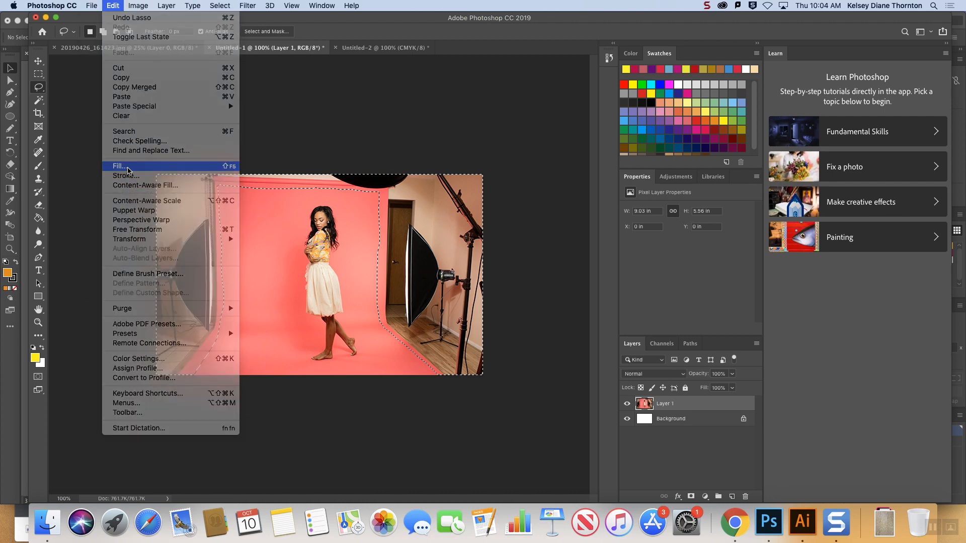
drag(635, 104, 641, 117)
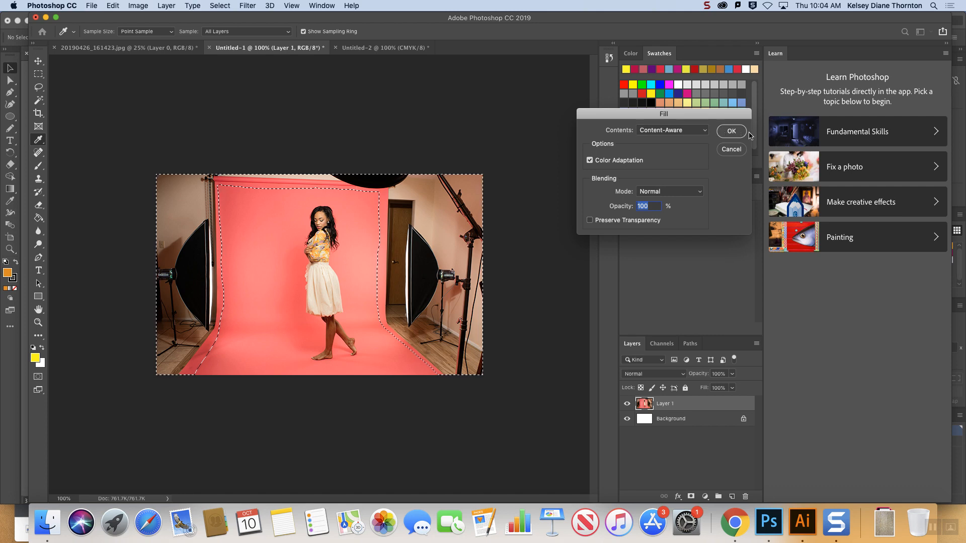
key(Return)
key(l)
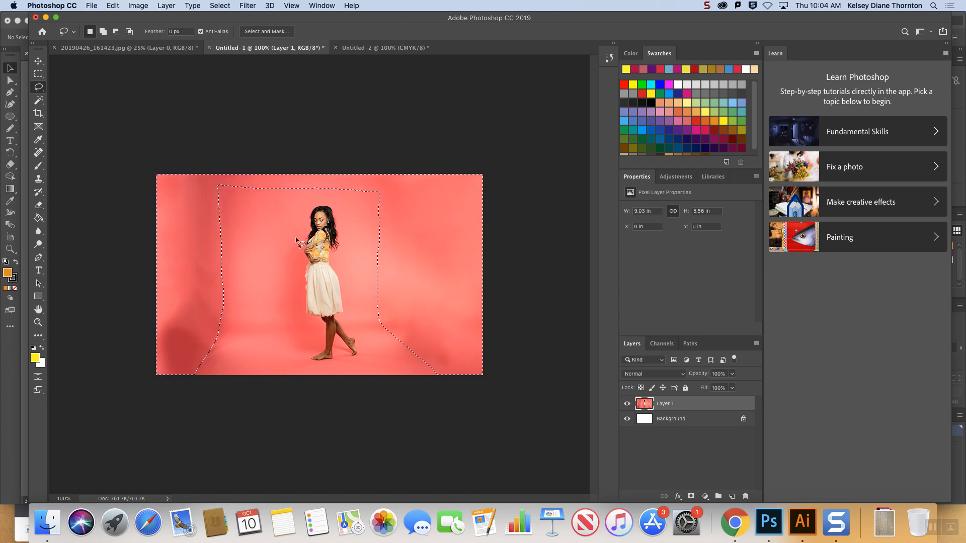
Return to the 20190426_161423.jpg document and switch to the Polygonal Lasso tool
click(131, 49)
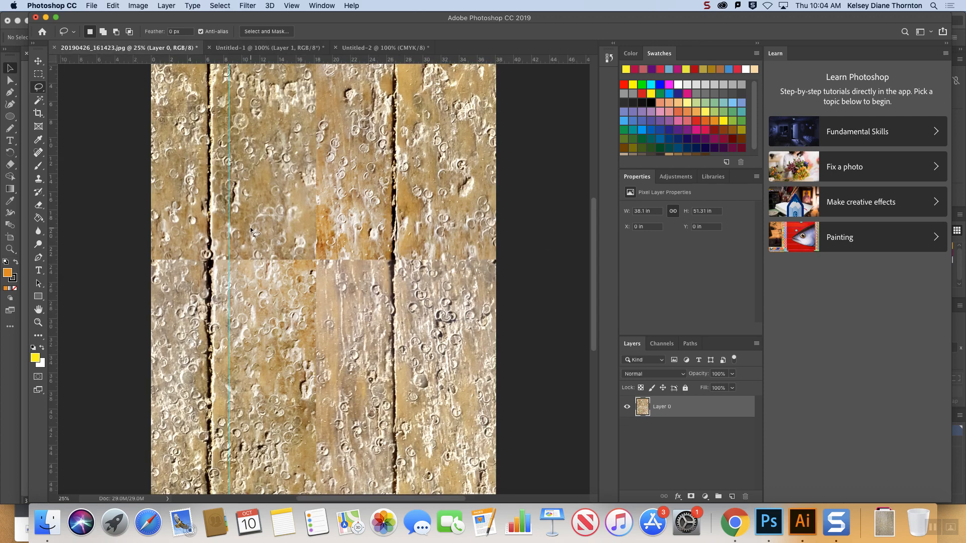
key(super+minus)
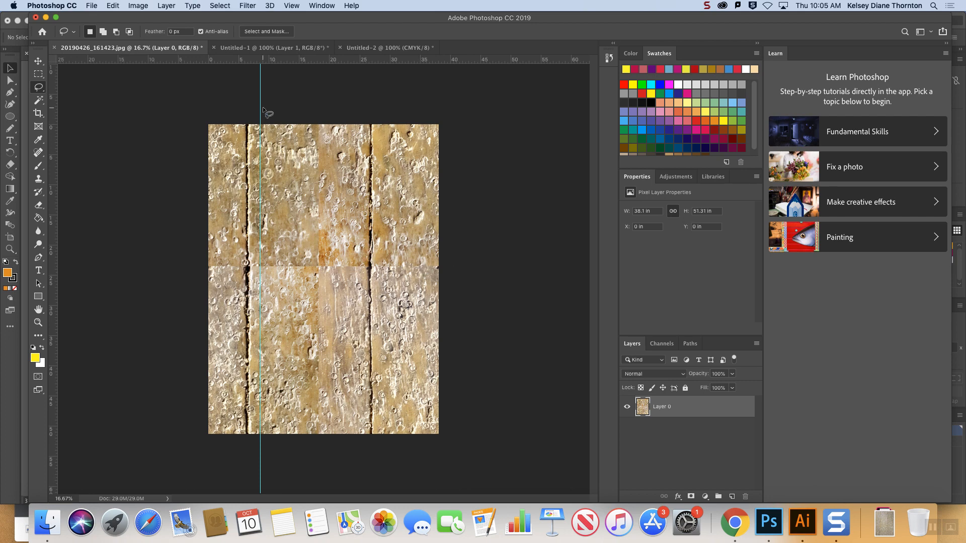
click(42, 89)
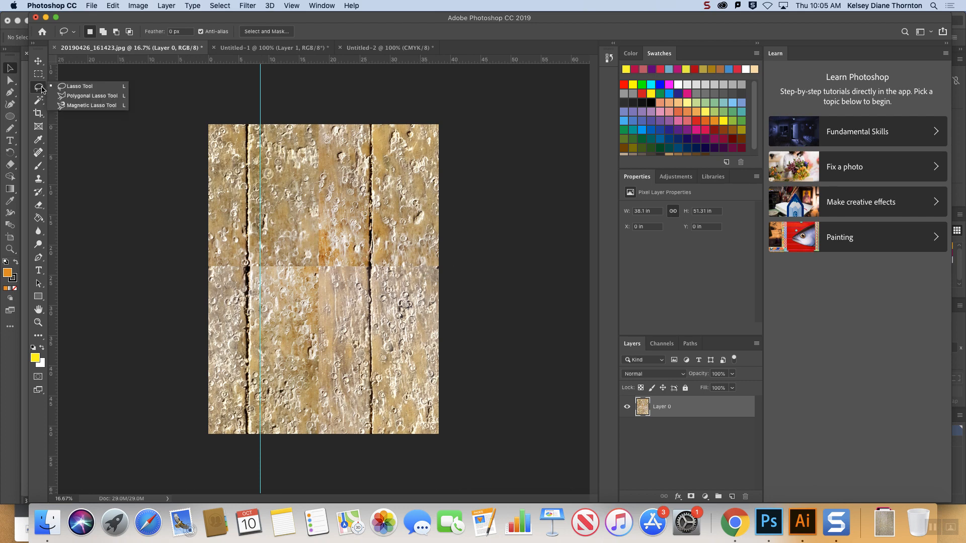
click(75, 95)
key(super+plus)
key(super+plus)
key(super+plus)
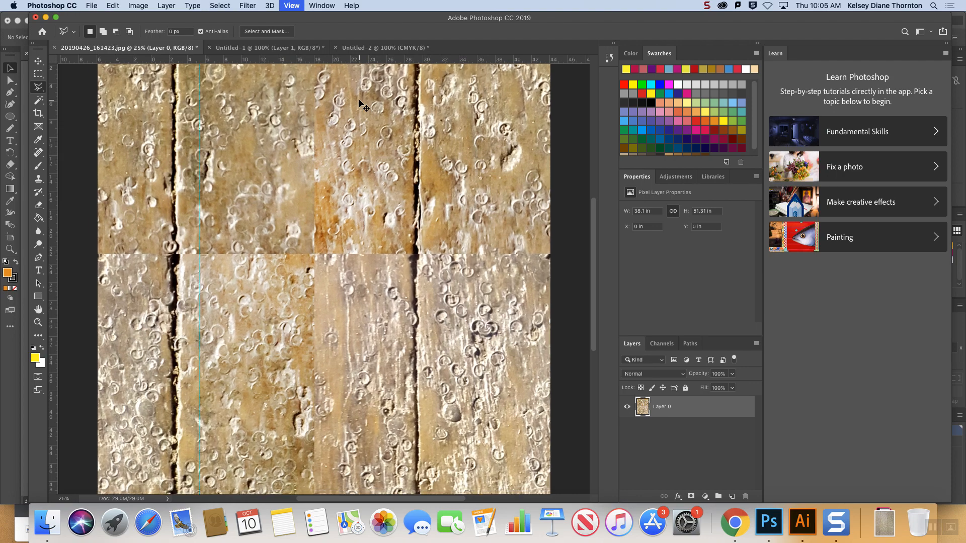
Start a polygonal outline at the top of the vertical seam, running down its left side and left above the horizontal seam
scroll(372, 190, up, 10)
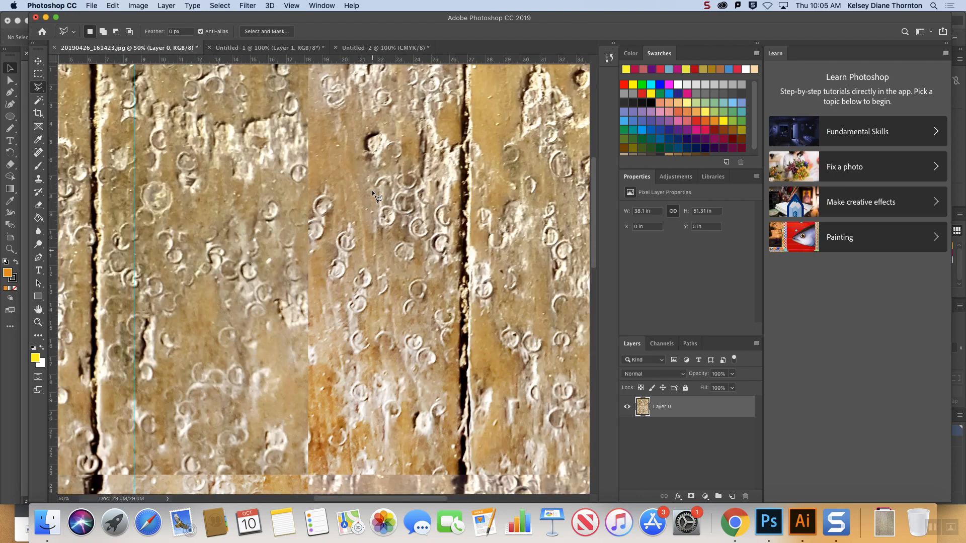
scroll(375, 195, down, 2)
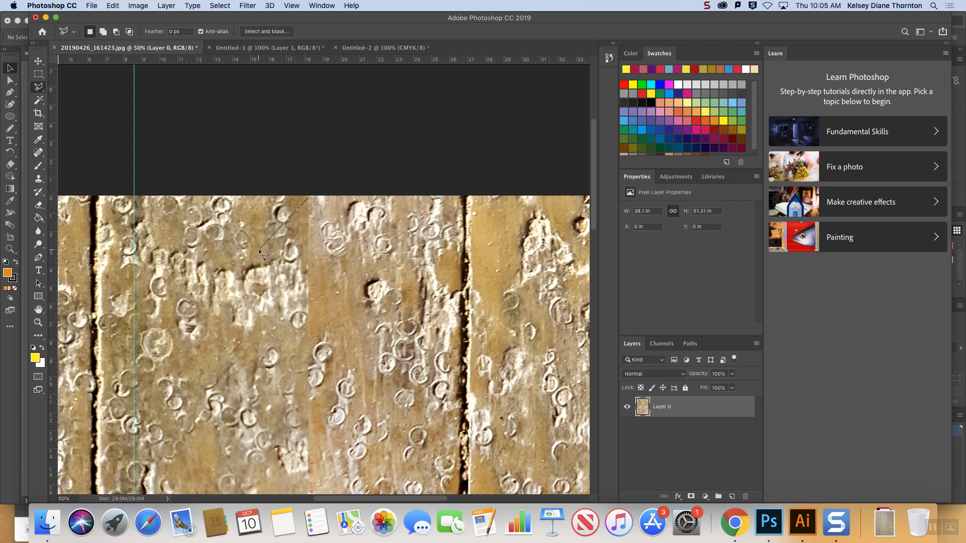
key(super+minus)
key(super+minus)
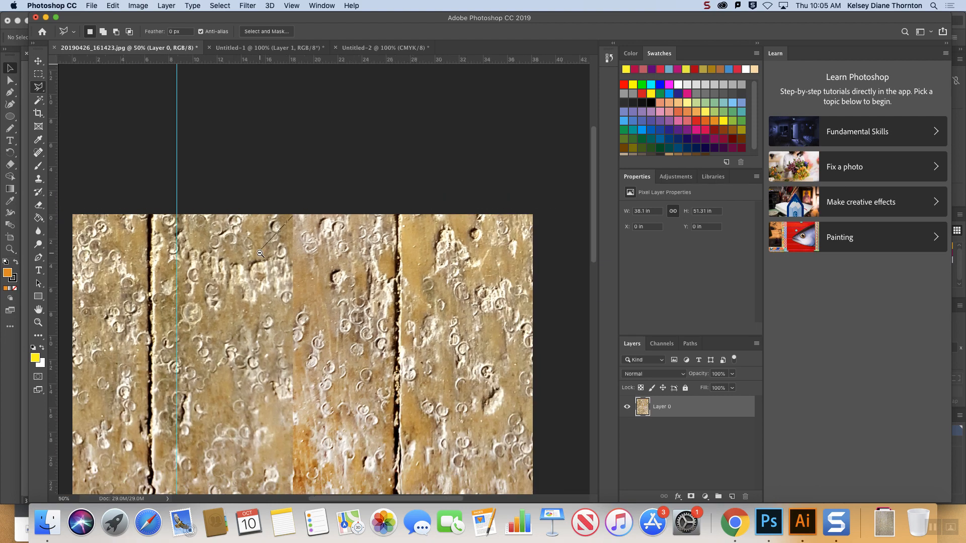
click(264, 419)
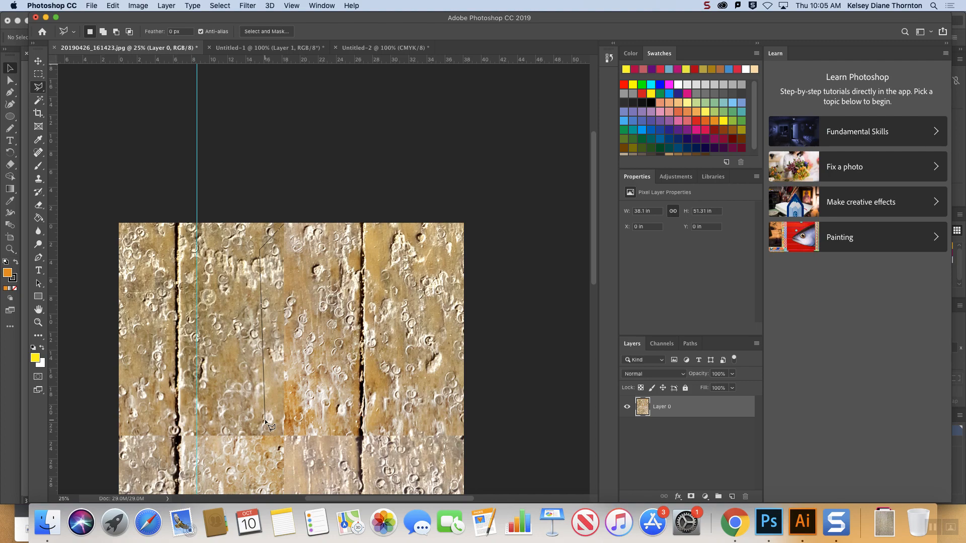
key(super+plus)
key(super+plus)
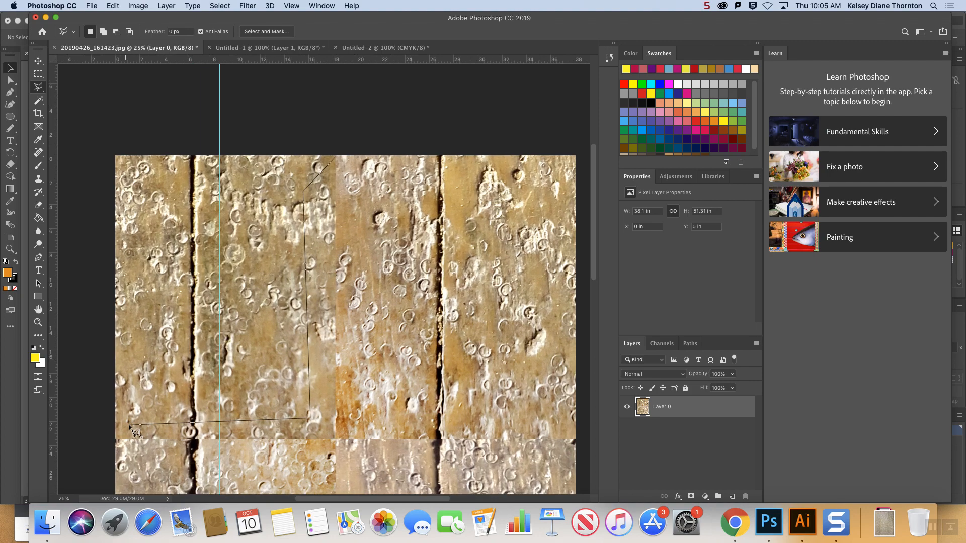
click(138, 415)
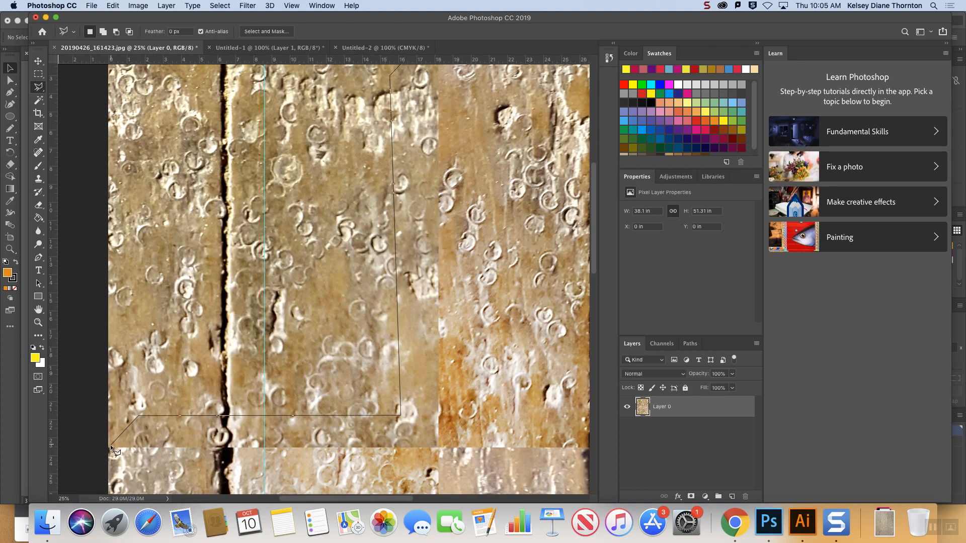
Continue the outline below the left horizontal seam, down to the vertical seam's bottom end and back up its right side
click(152, 491)
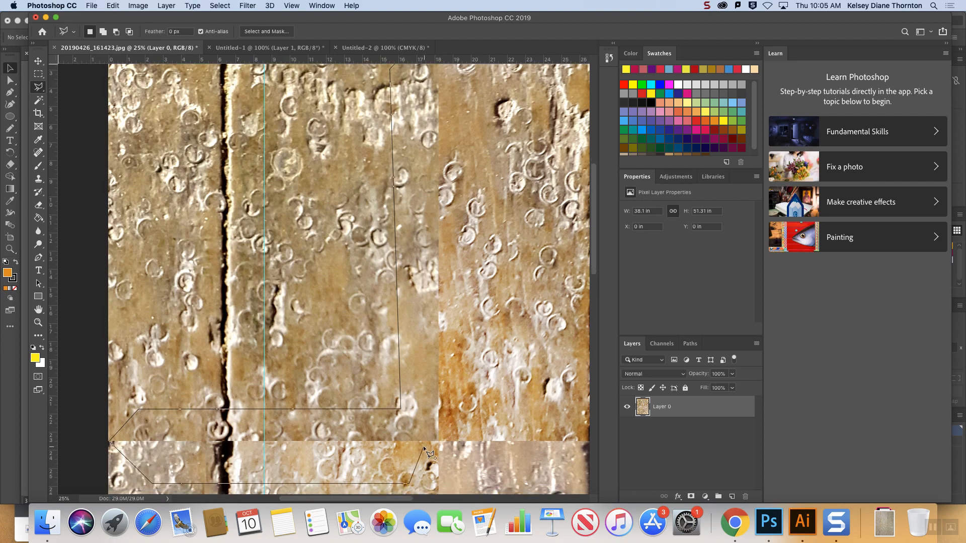
key(super+minus)
key(super+minus)
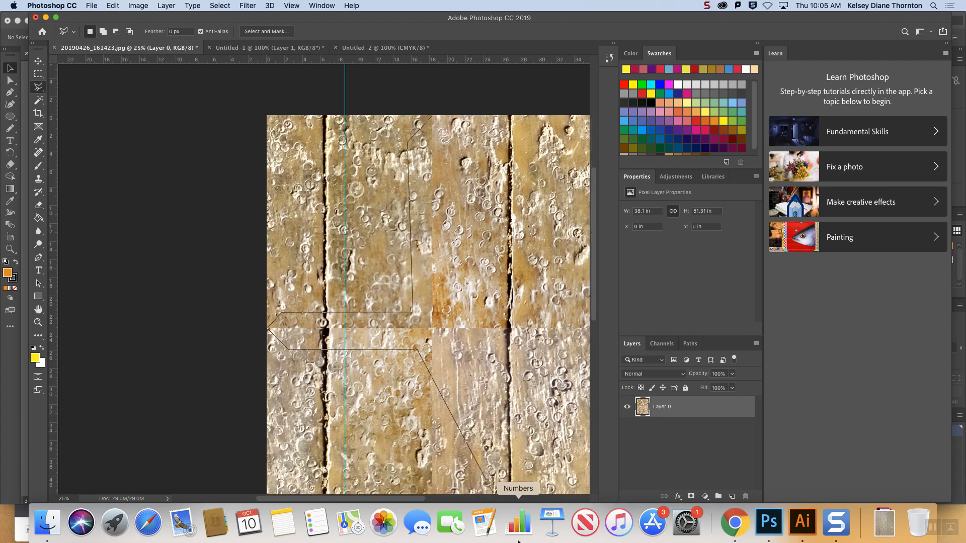
click(419, 447)
click(432, 463)
click(448, 449)
click(452, 235)
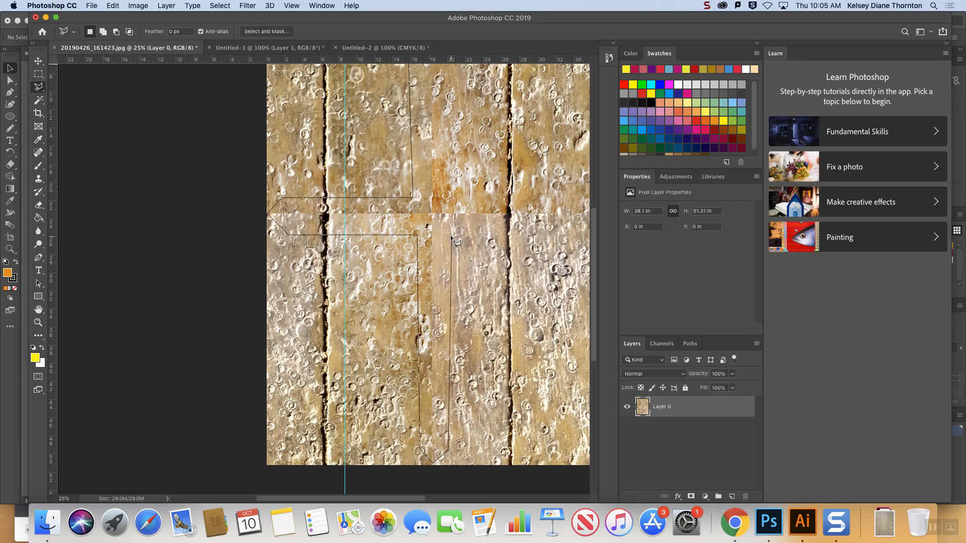
Carry the outline around the right horizontal seam and up to the top of the vertical seam, closing the cross-shaped selection
click(491, 234)
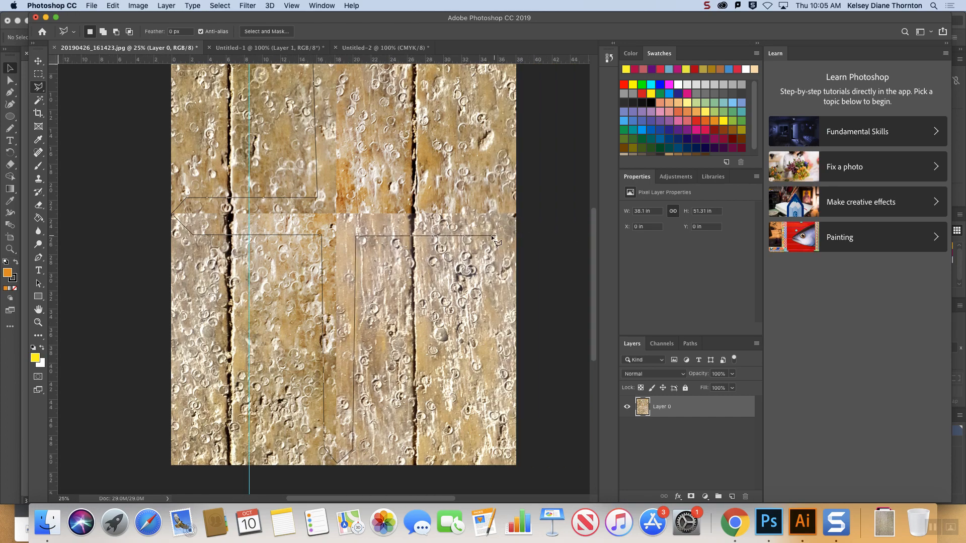
click(480, 191)
click(361, 190)
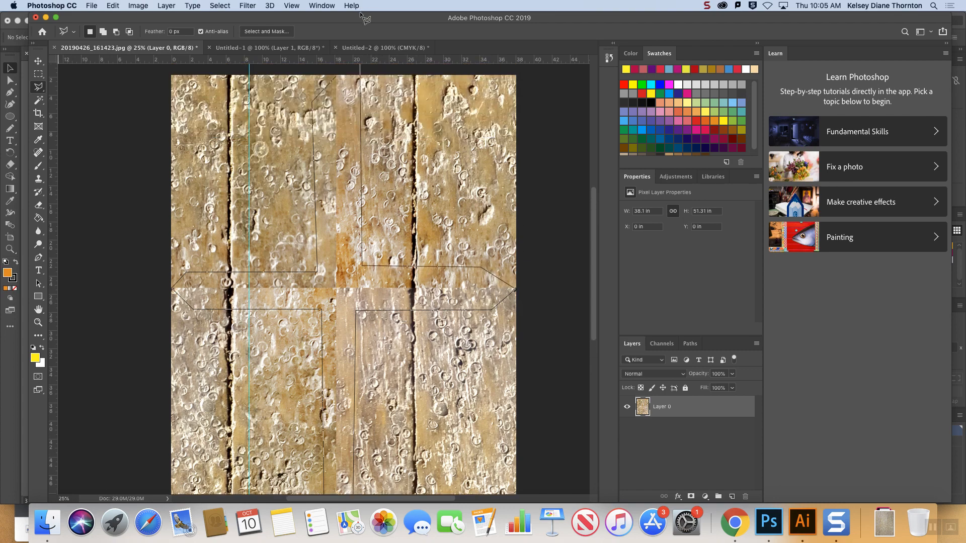
click(340, 94)
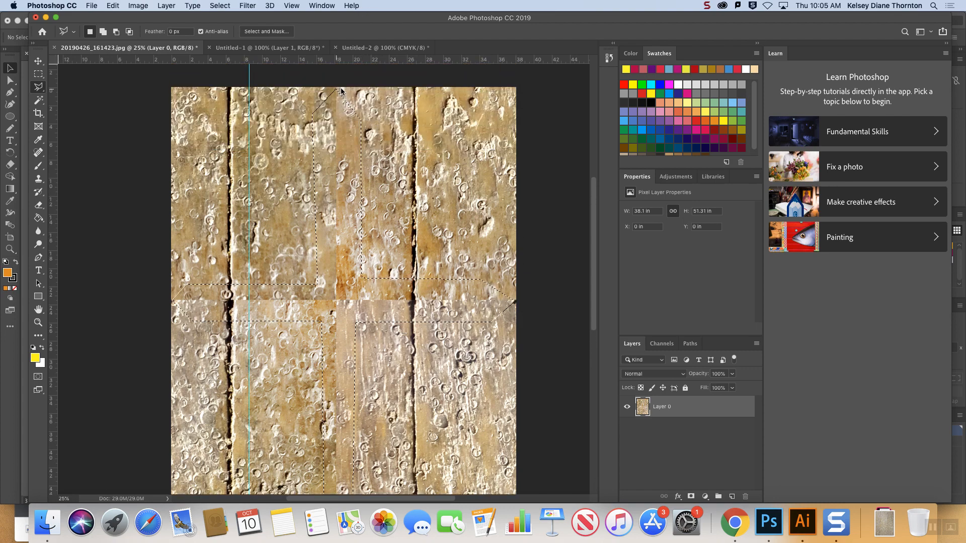
Content-Aware Fill the cross-shaped selection onto a new layer, brushing both dark vertical board gaps out of the sampling area
click(110, 5)
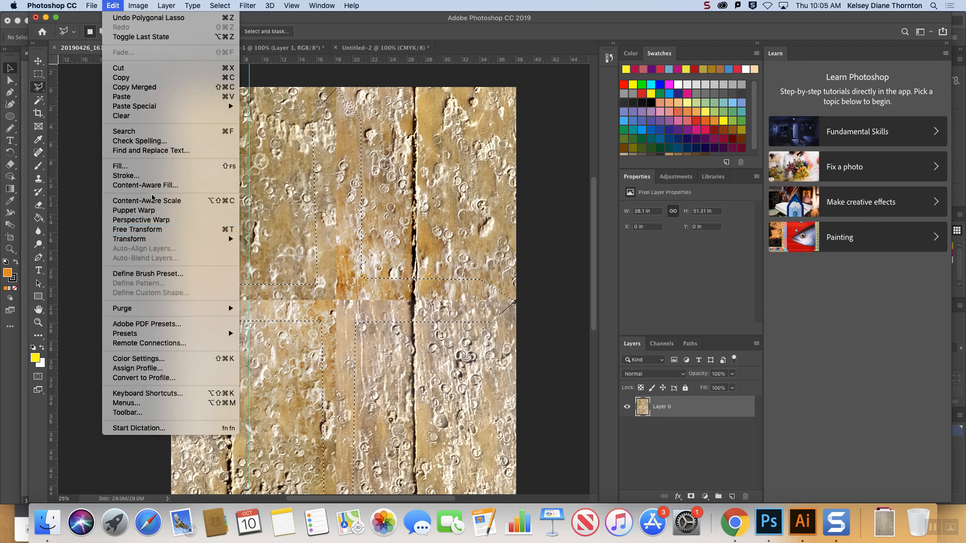
click(142, 186)
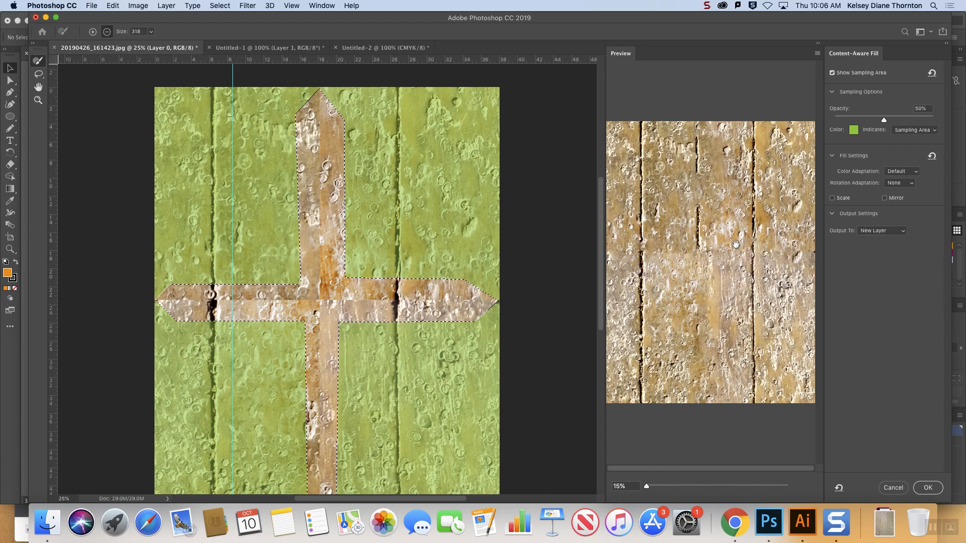
mouse_move(395, 237)
mouse_down()
mouse_move(384, 179)
mouse_move(395, 73)
mouse_up()
mouse_move(231, 287)
mouse_down()
mouse_move(216, 229)
mouse_move(210, 83)
mouse_up()
drag(215, 320, 214, 496)
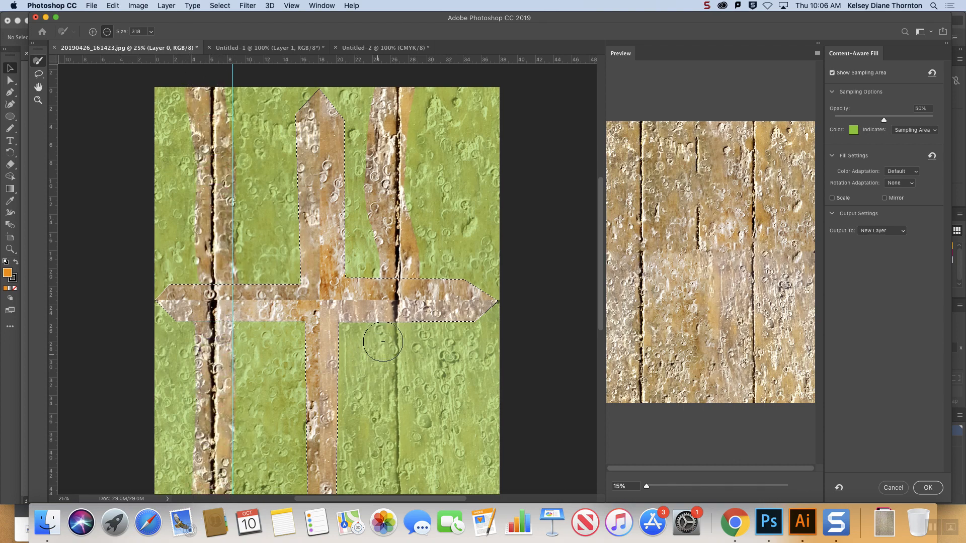
drag(393, 356, 393, 496)
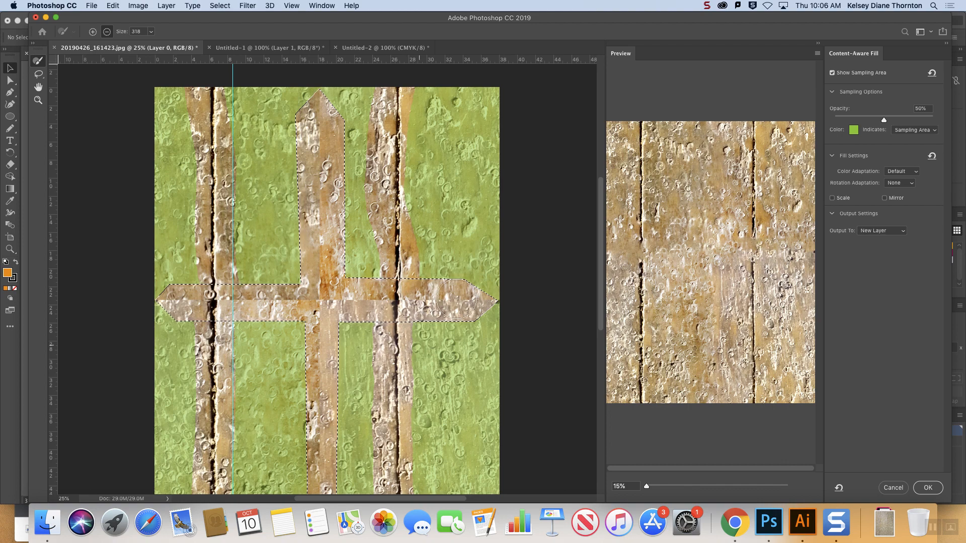
click(929, 488)
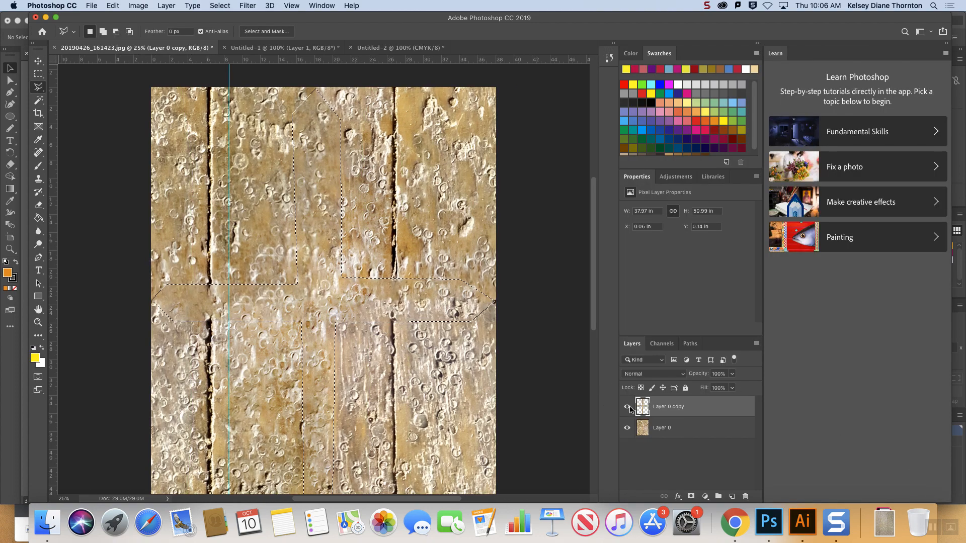
Clear the cross-shaped selection around the seams
click(110, 6)
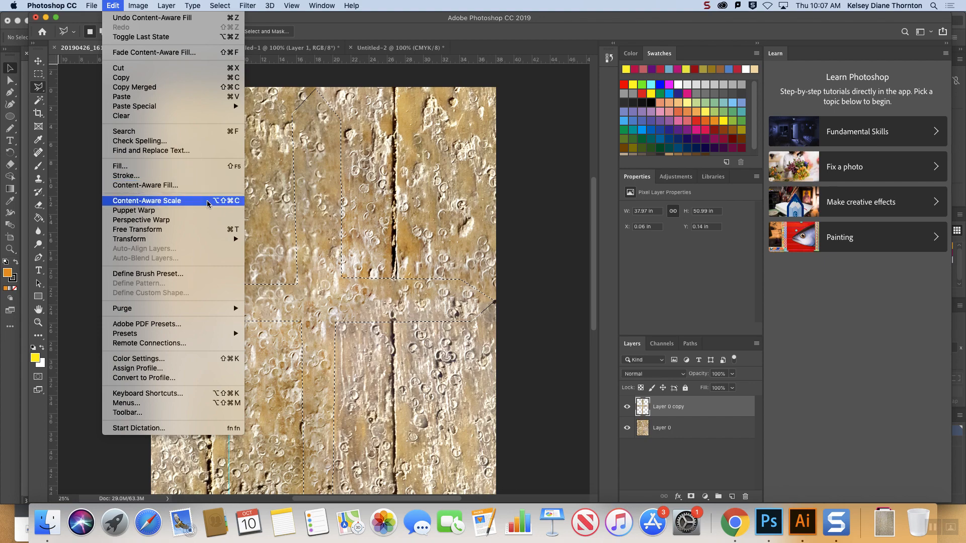
click(670, 413)
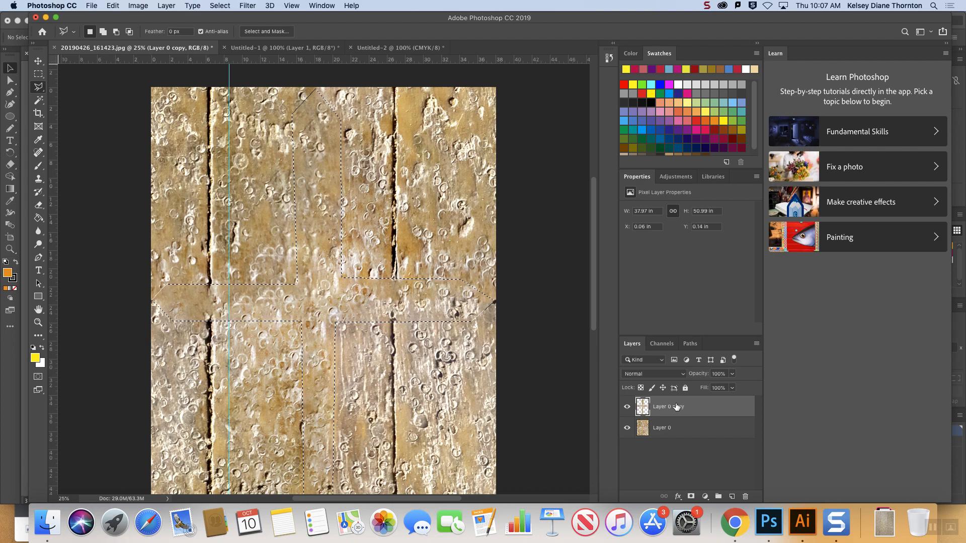
key(super+d)
click(326, 258)
key(Escape)
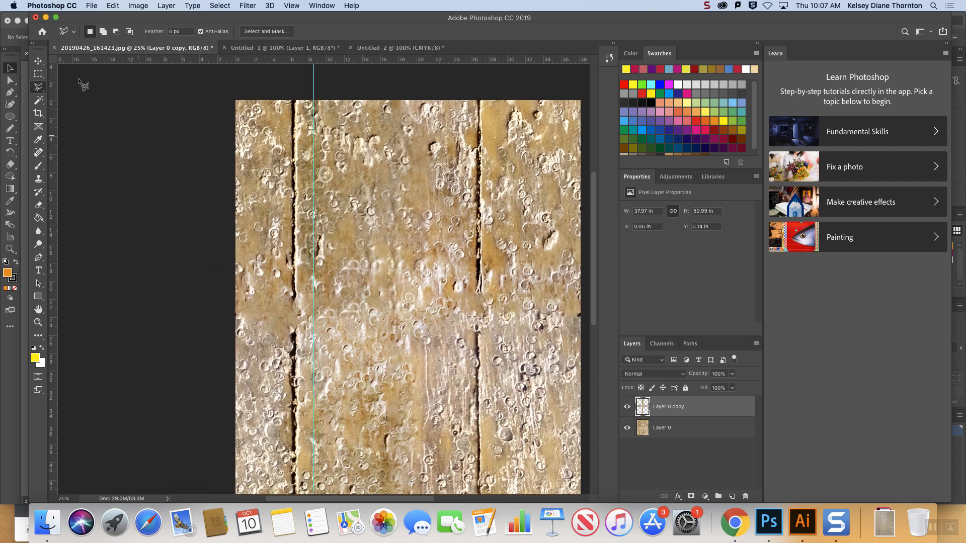
Try moving the fill layer up and to the left with the Move tool, and undo that move
click(40, 61)
drag(387, 286, 332, 262)
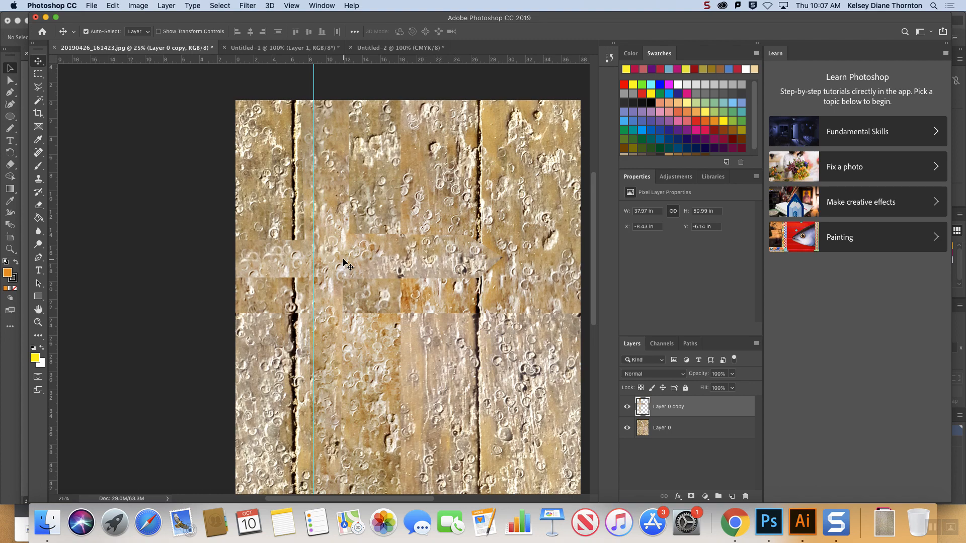
key(super+z)
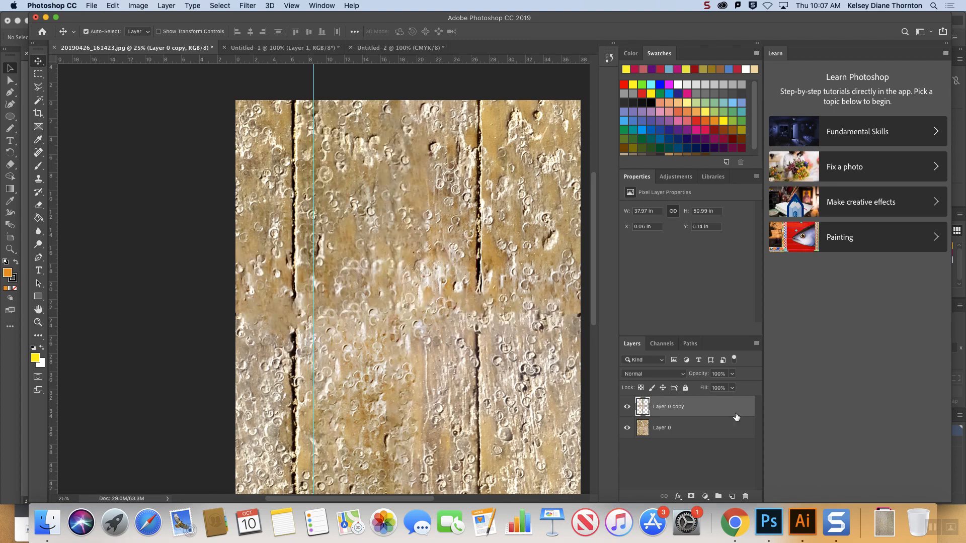
Merge Layer 0 copy and Layer 0 into a single layer
shift+click(698, 428)
click(756, 344)
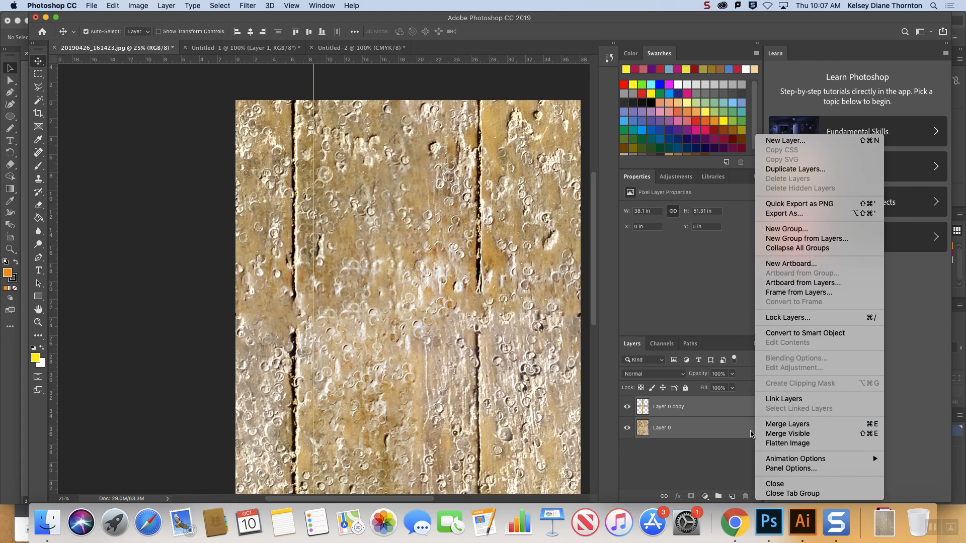
click(757, 346)
click(758, 345)
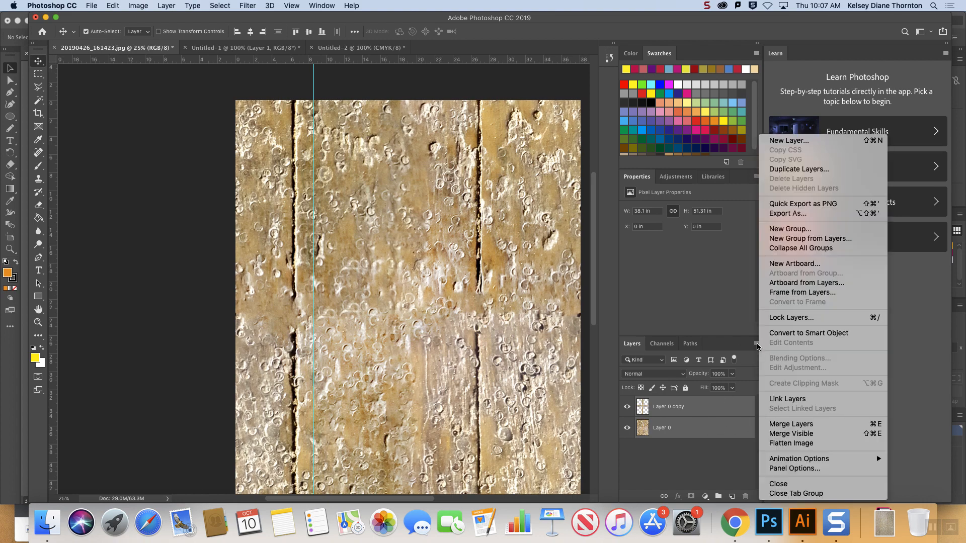
click(794, 424)
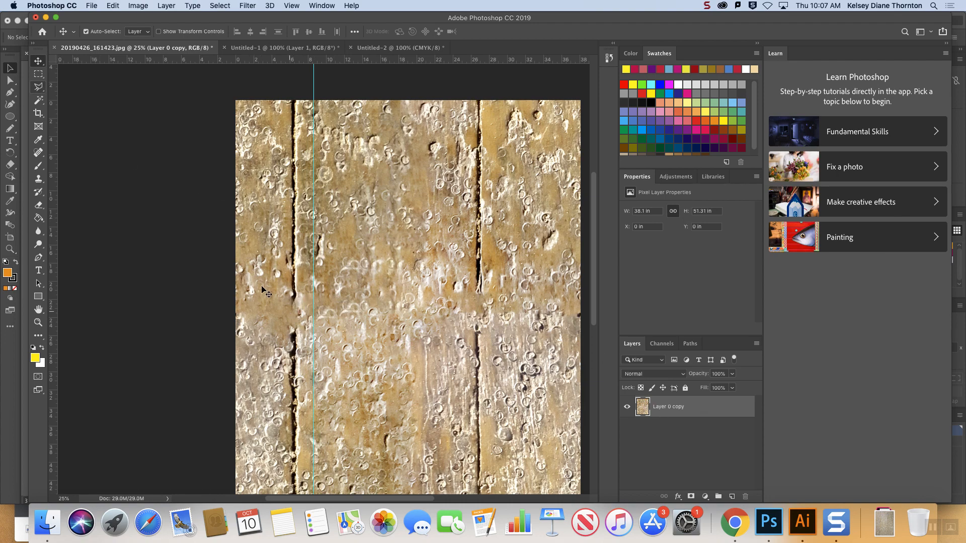
Marquee-select the breaks in both dark board gaps and fill them with Content-Aware contents, Color Adaptation on, at 100% opacity
click(38, 74)
drag(279, 291, 313, 345)
key(shift)
drag(464, 282, 494, 341)
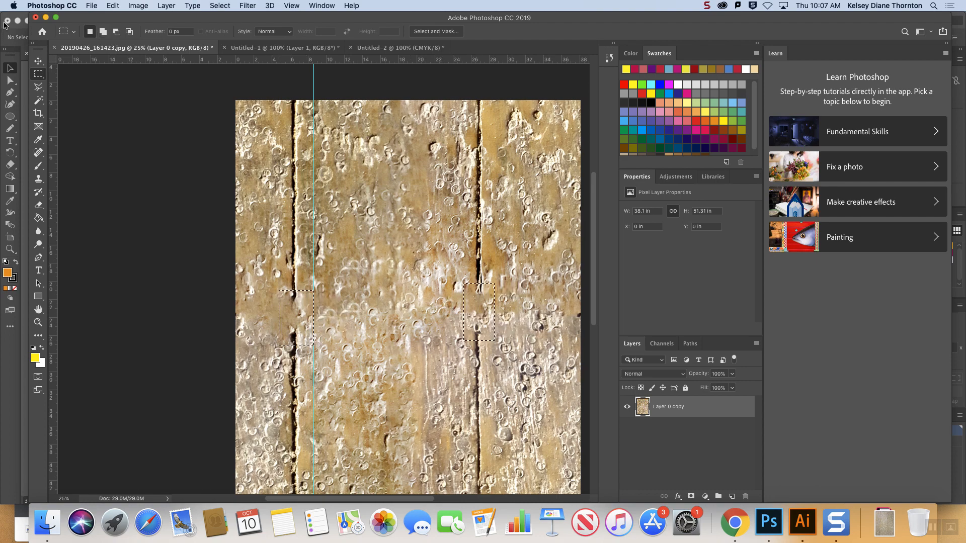
click(91, 5)
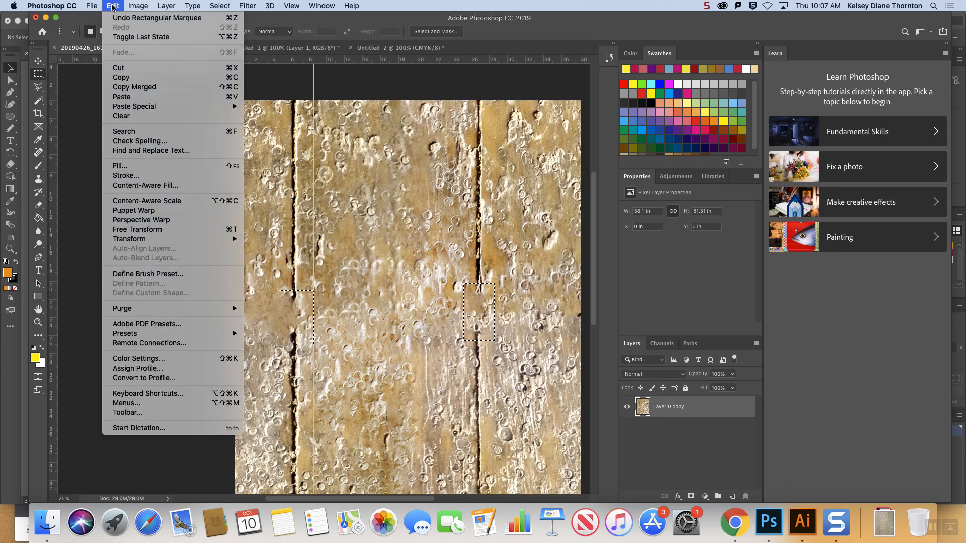
click(167, 177)
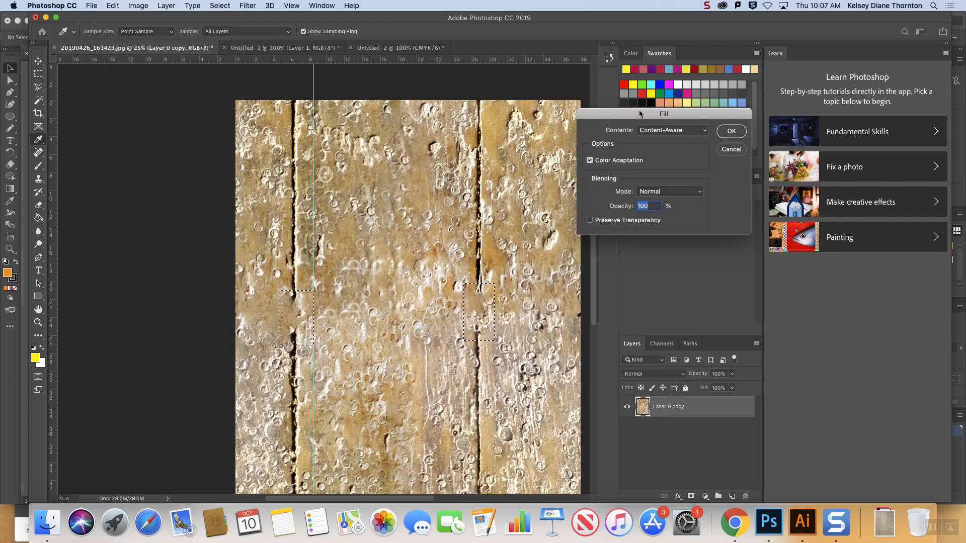
drag(640, 113, 633, 92)
click(719, 110)
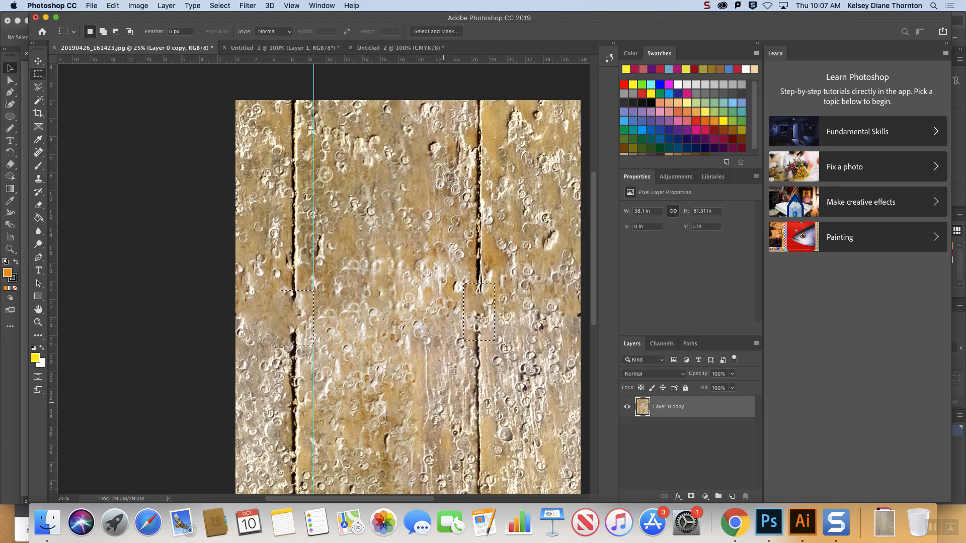
Select a taller rectangle around the break in the right board gap and fill it with Content-Aware contents at 100% opacity
click(489, 294)
drag(457, 265, 494, 338)
scroll(494, 338, right, 1)
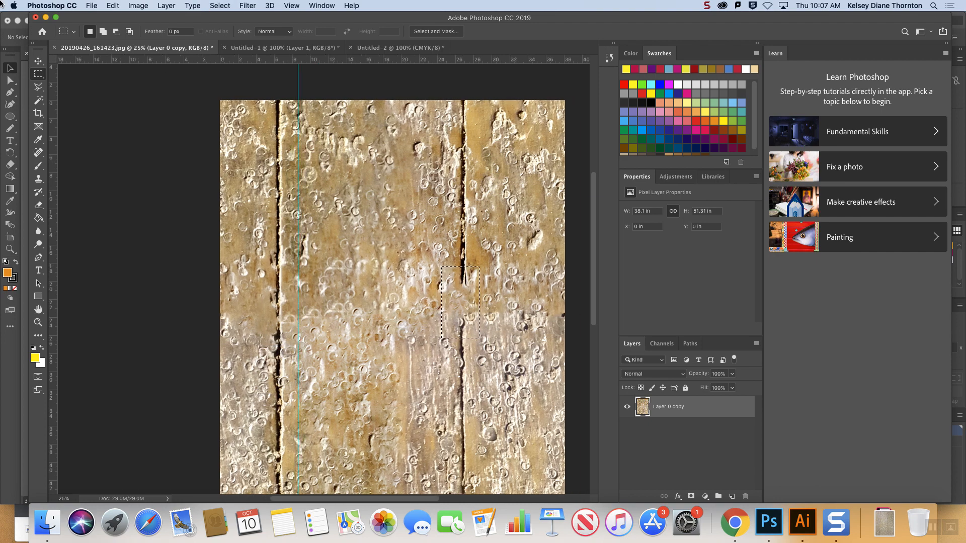
click(113, 6)
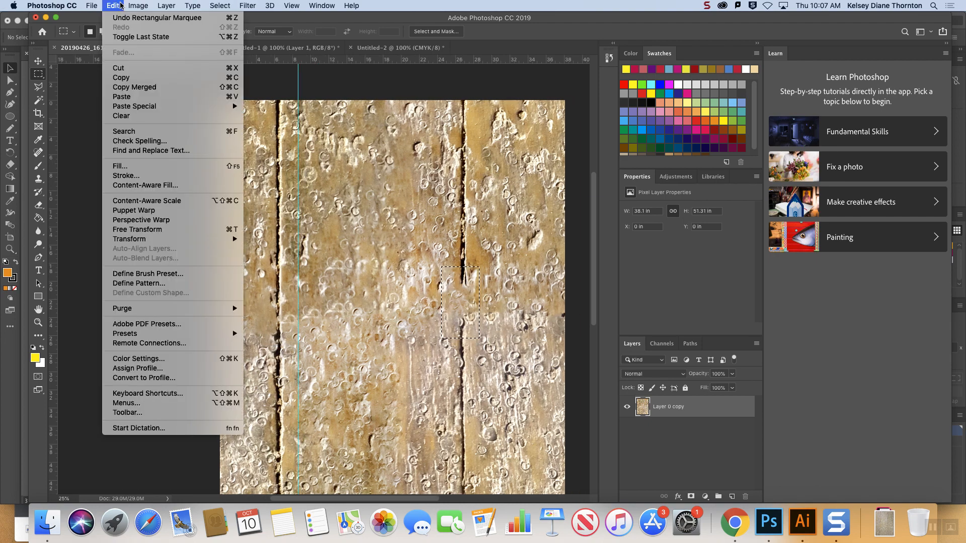
click(170, 170)
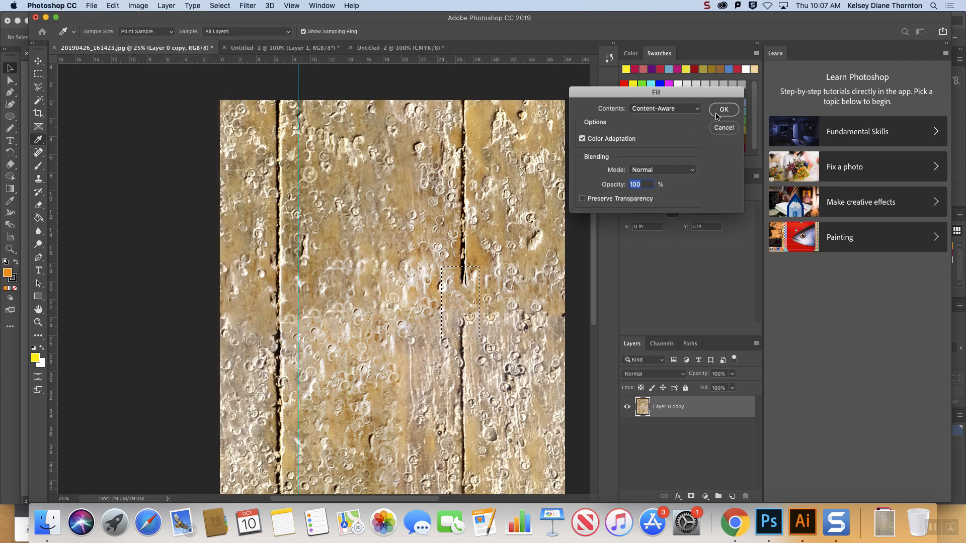
click(722, 109)
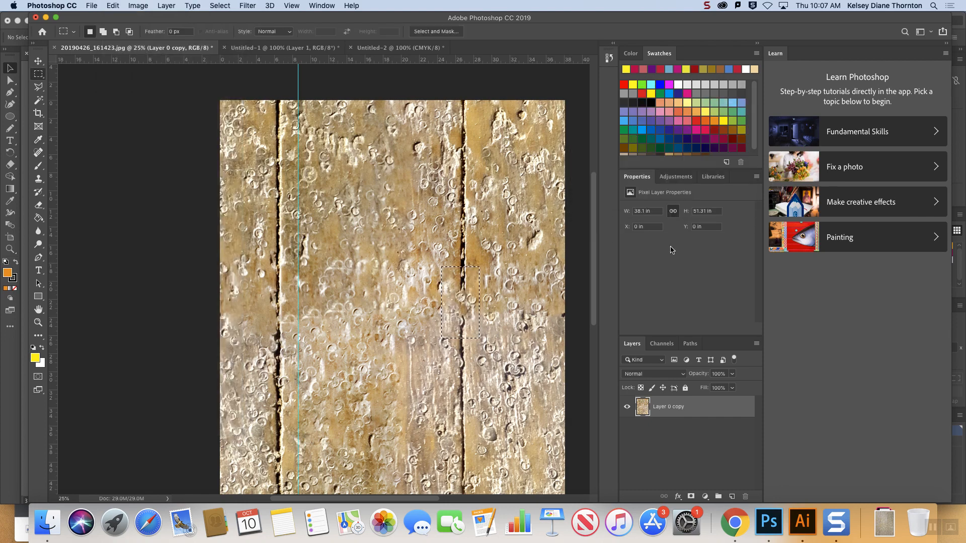
Run the Content-Aware fill once more on the same selection over the right board gap
click(110, 3)
click(161, 166)
scroll(493, 200, right, 1)
click(723, 110)
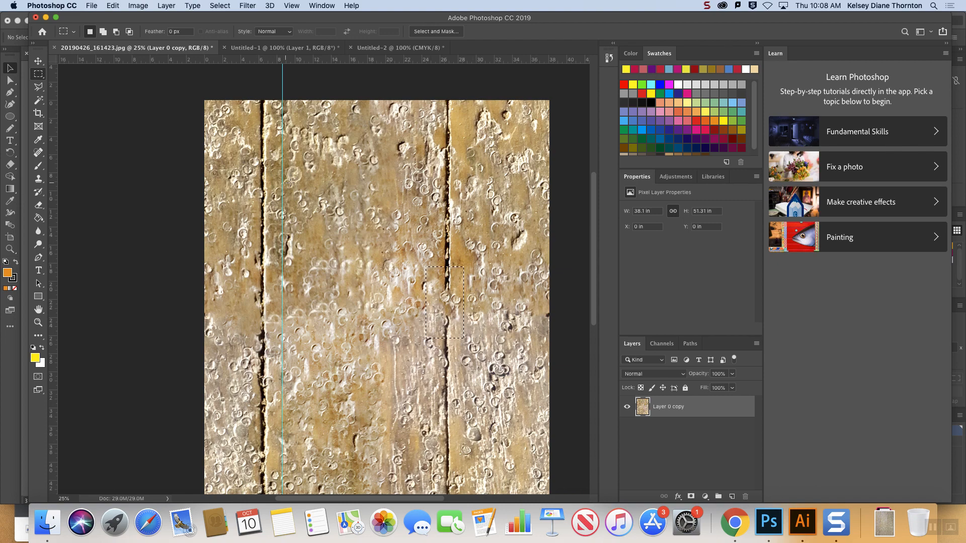
Select a smaller rectangle over the remaining break in the right board gap, fill it with Content-Aware contents and deselect
drag(430, 288, 464, 327)
click(112, 5)
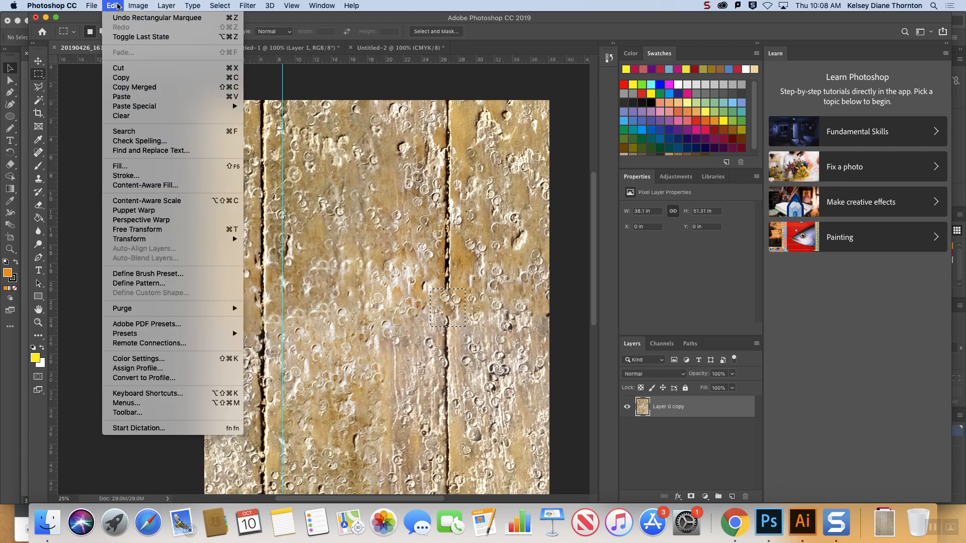
click(121, 166)
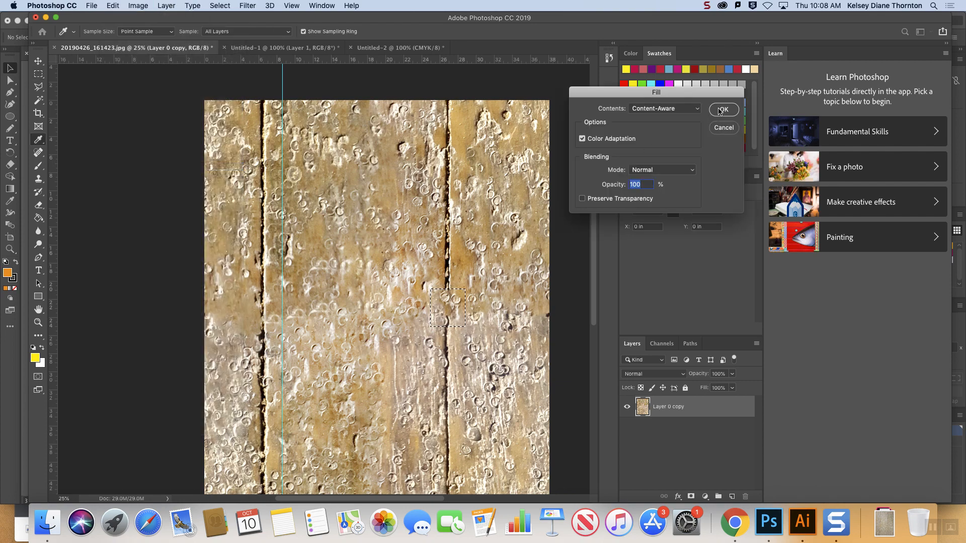
key(Return)
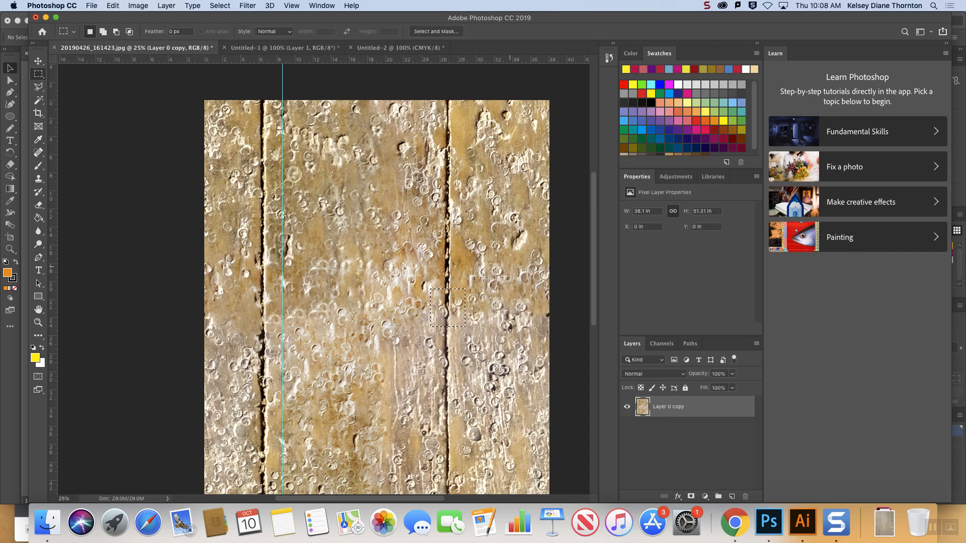
key(super+d)
Apply the Offset filter at +1313 pixels right and +1694 pixels down with Wrap Around
key(super+minus)
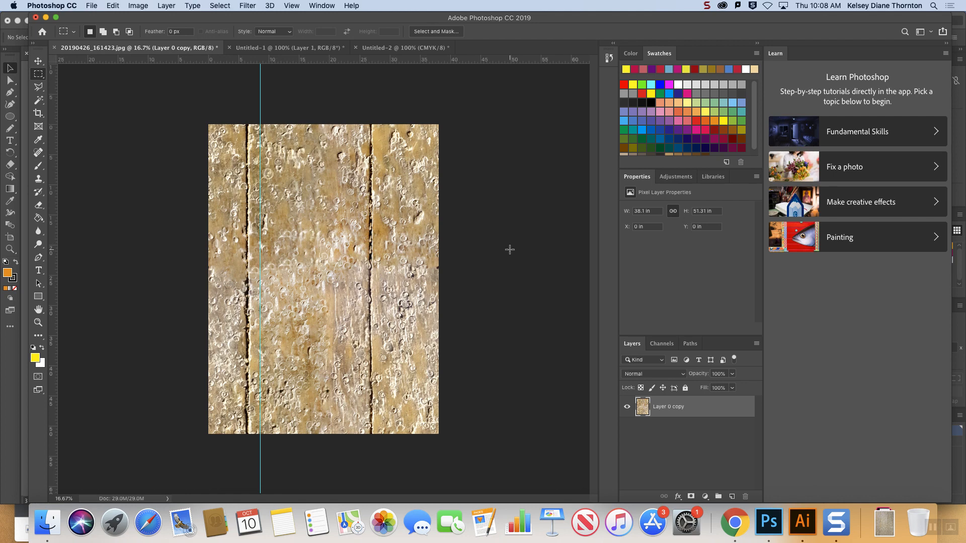
click(256, 6)
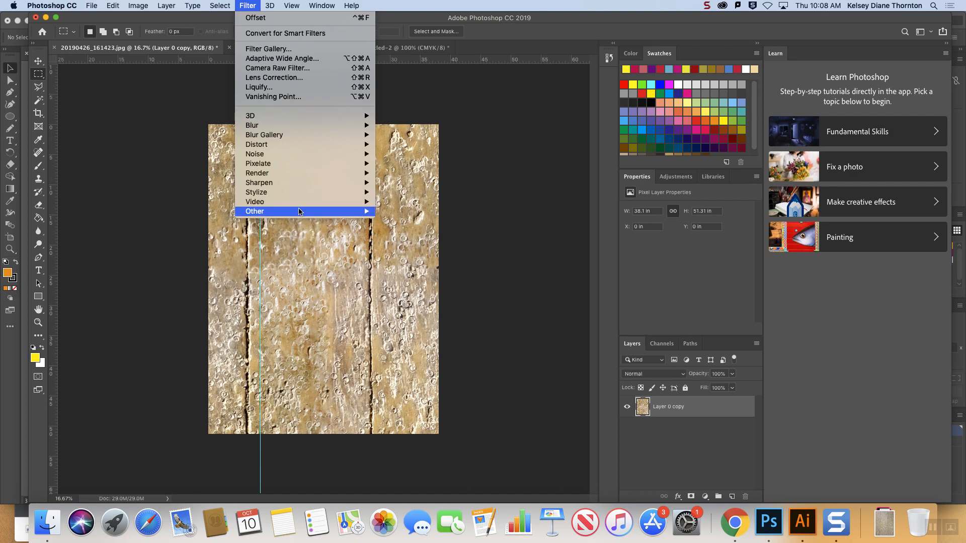
mouse_move(301, 211)
click(413, 259)
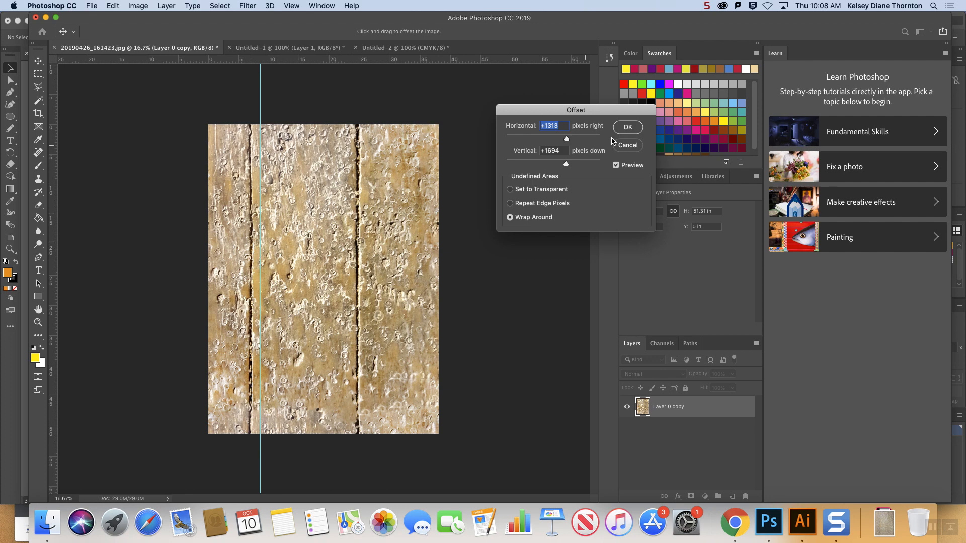
click(627, 129)
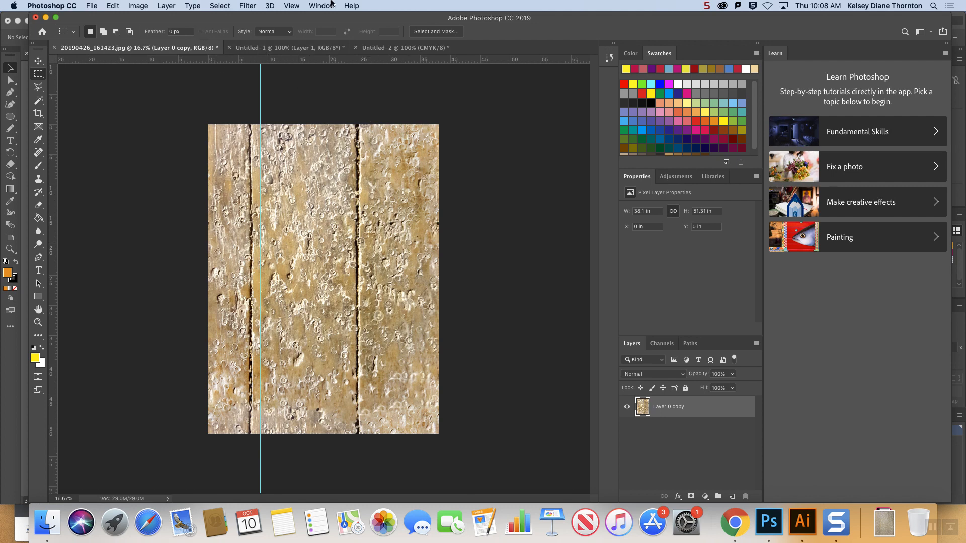
Define the whole wood image as a pattern named 20190426_161423.jpg
click(112, 5)
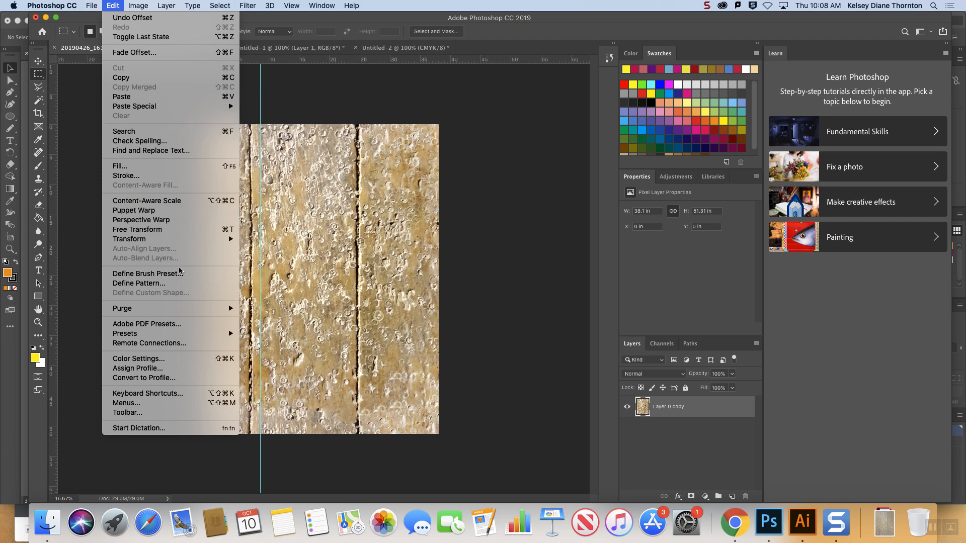
mouse_move(240, 3)
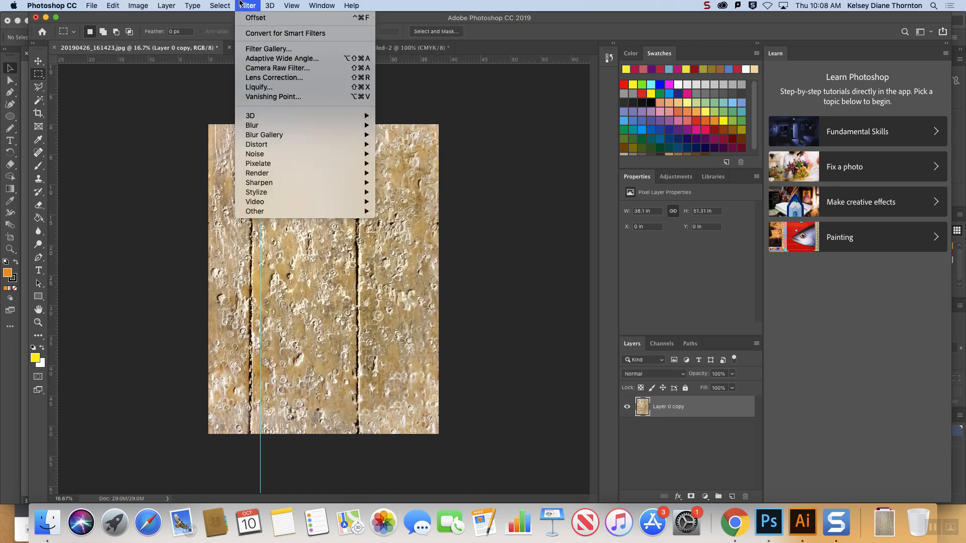
mouse_move(103, 7)
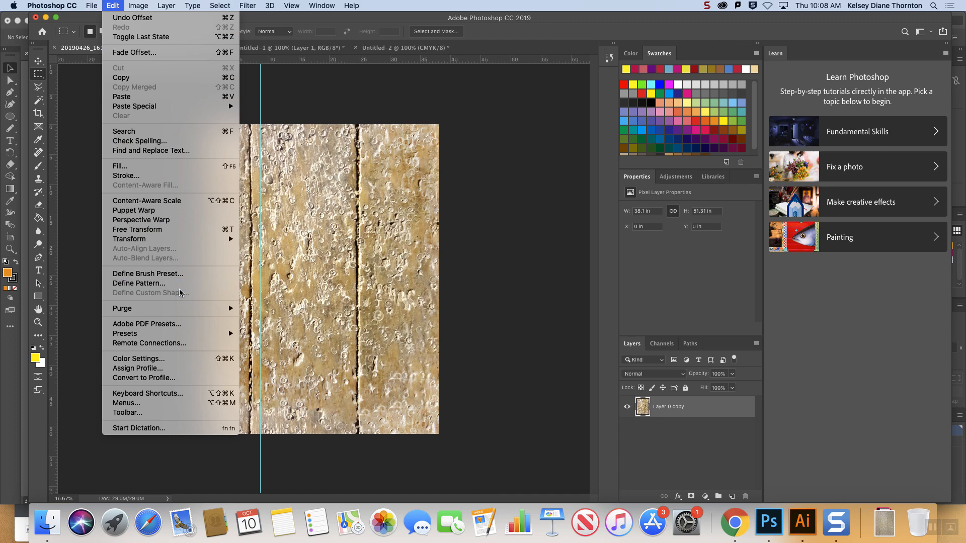
click(139, 284)
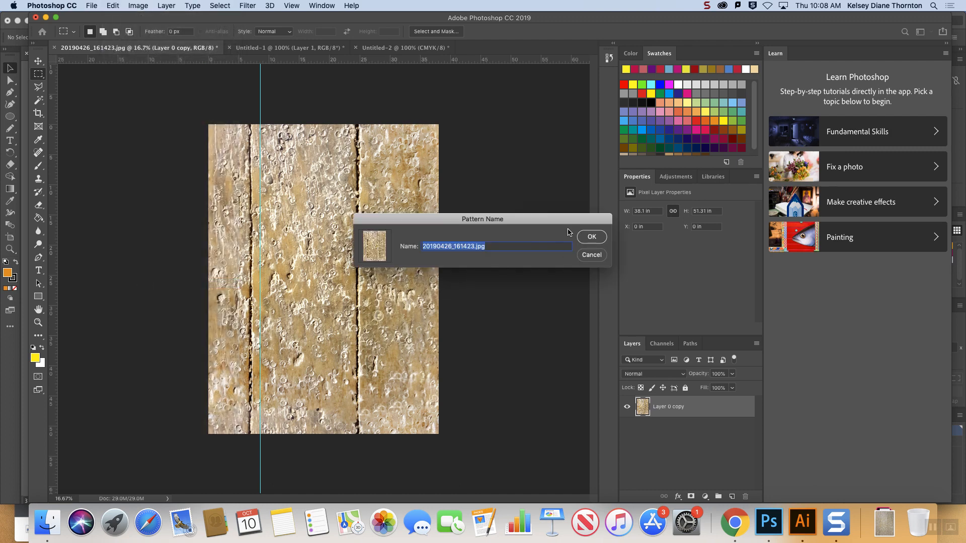
key(Return)
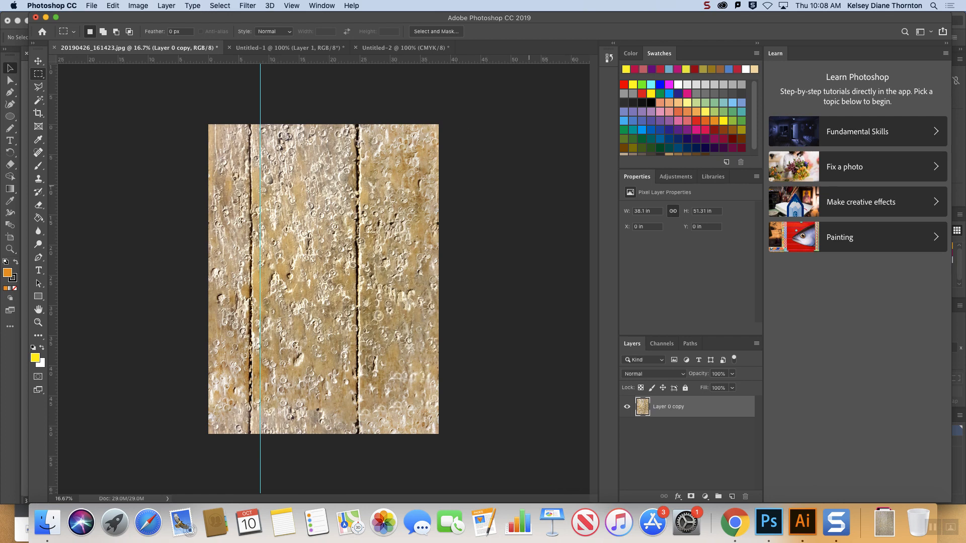
Switch to the Untitled-2 document and add a new empty layer above the background
click(378, 48)
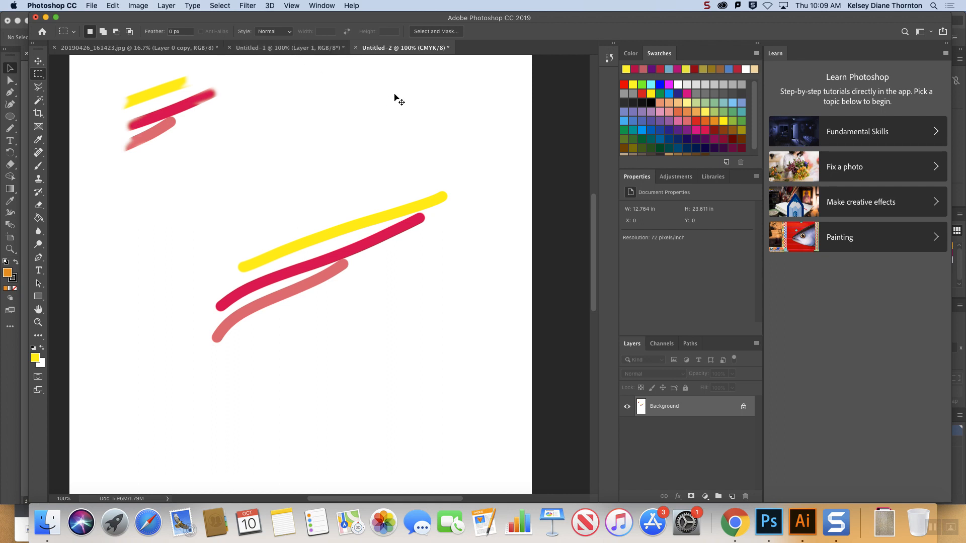
key(super+minus)
key(super+minus)
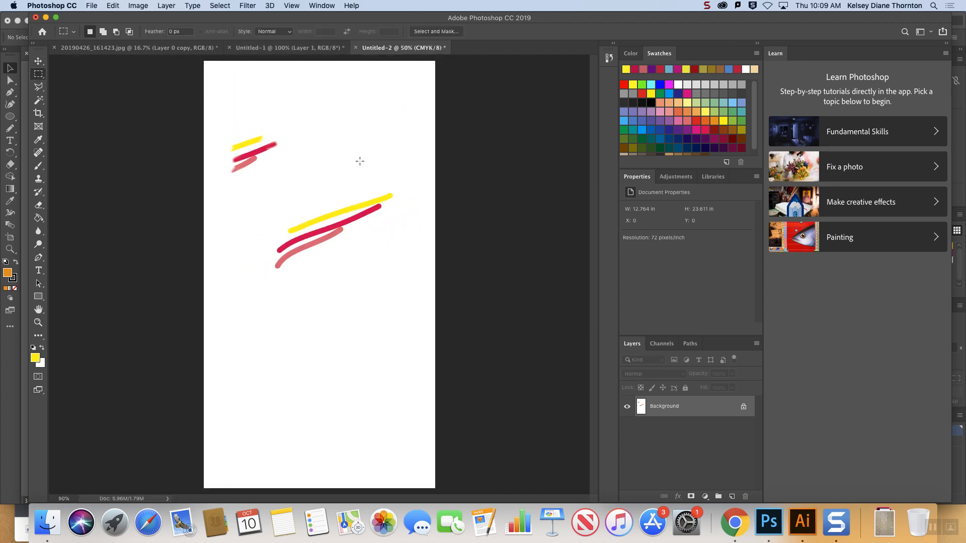
click(732, 497)
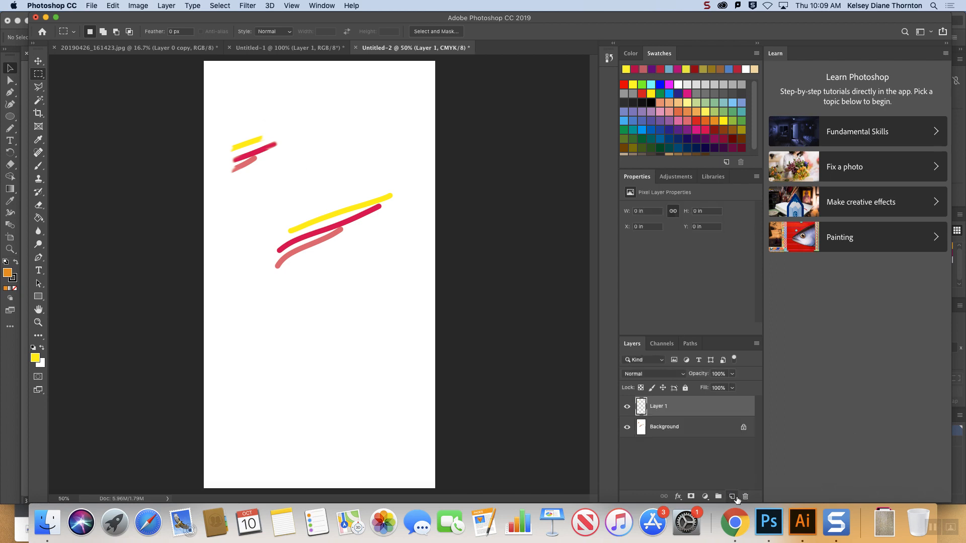
Create a new Pattern fill layer using the wood pattern
click(214, 6)
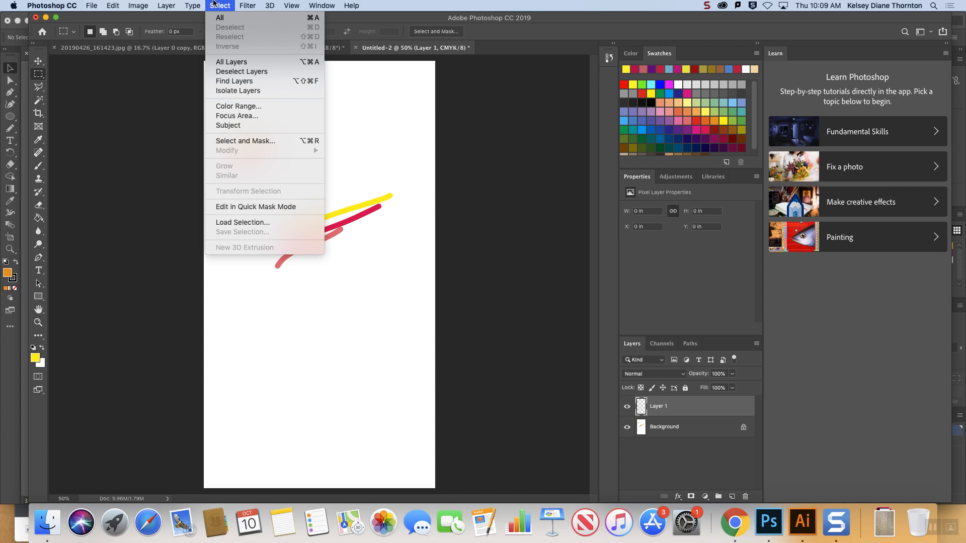
mouse_move(160, 9)
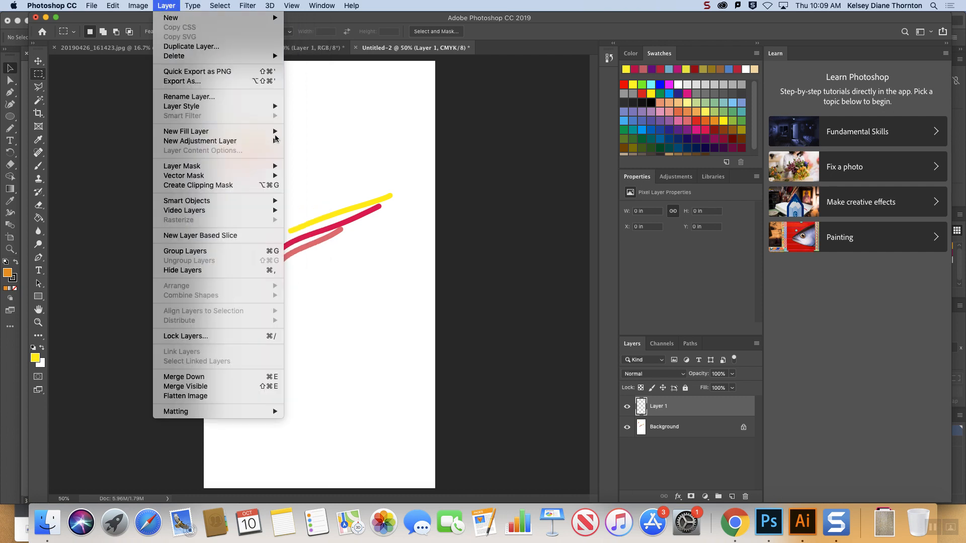
mouse_move(267, 132)
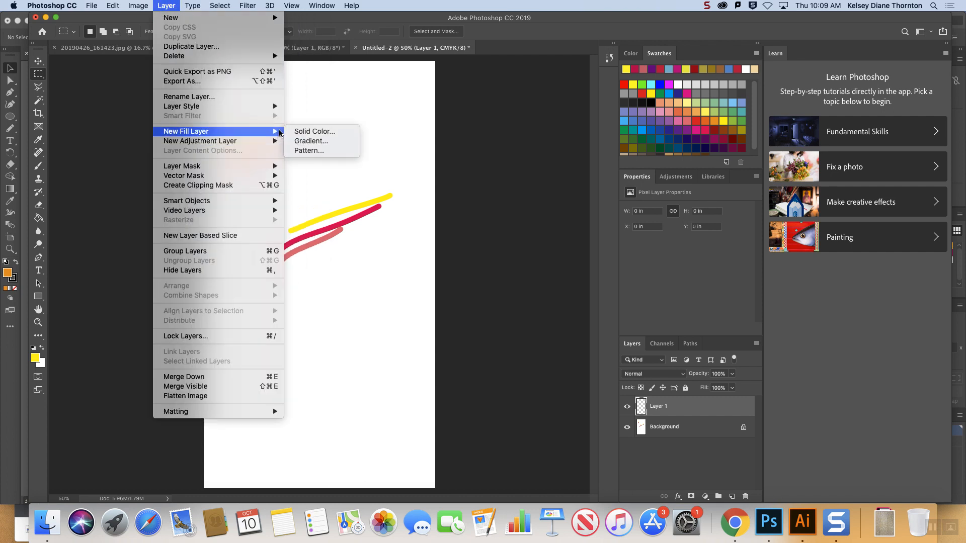
click(320, 151)
drag(472, 209, 516, 130)
click(616, 147)
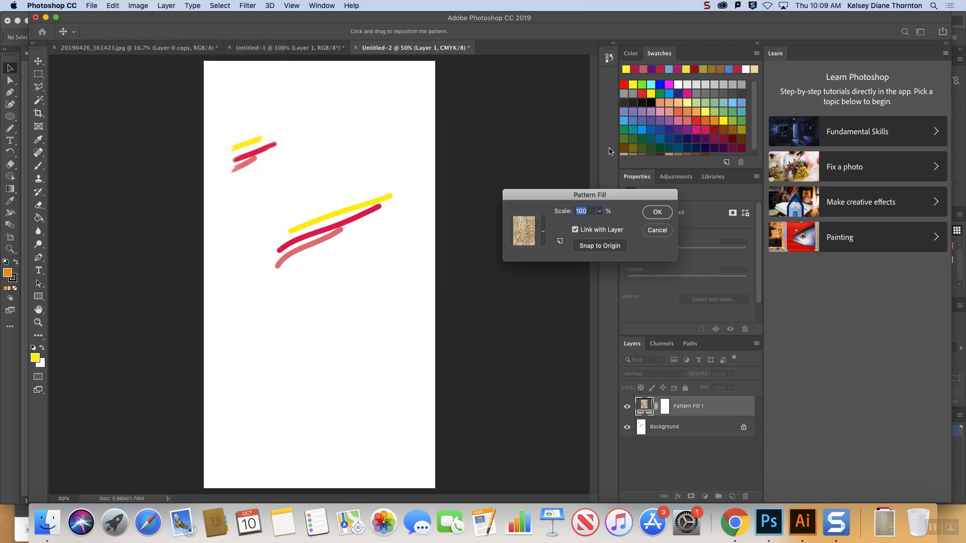
Set the pattern fill's scale to 12% and apply it
click(599, 210)
drag(600, 222, 596, 225)
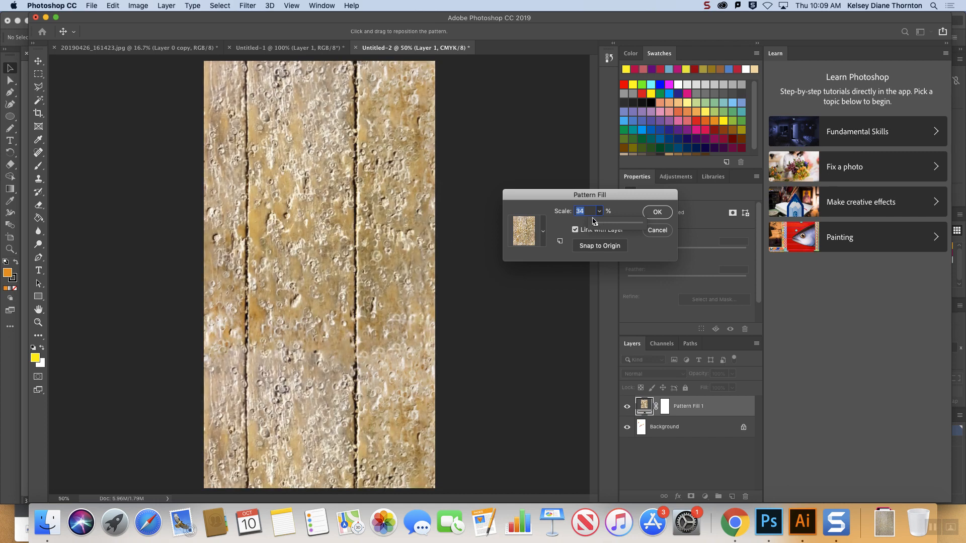
drag(595, 226, 594, 226)
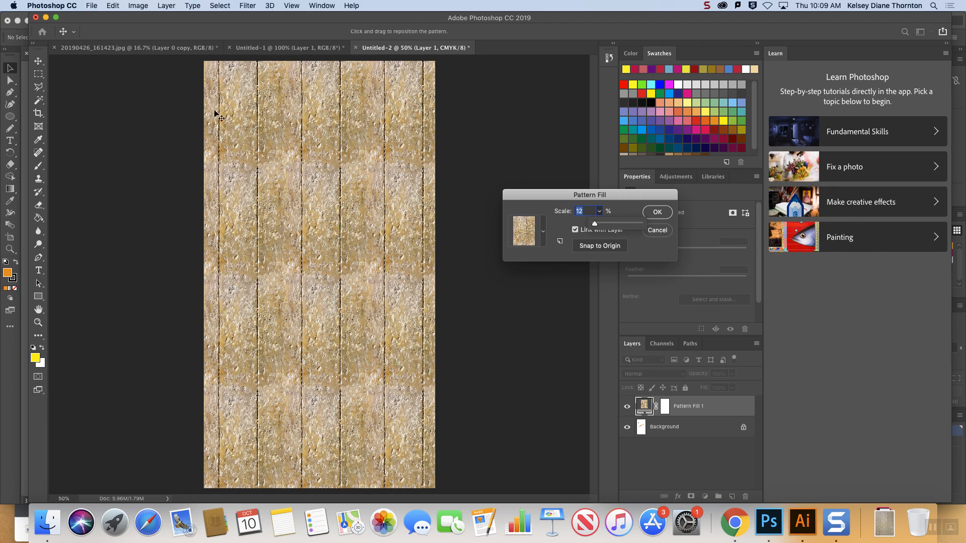
click(165, 49)
click(657, 212)
In the 20190426_161423.jpg document, choose the Burn tool and set its brush size to 476 px
click(116, 47)
drag(39, 244, 66, 255)
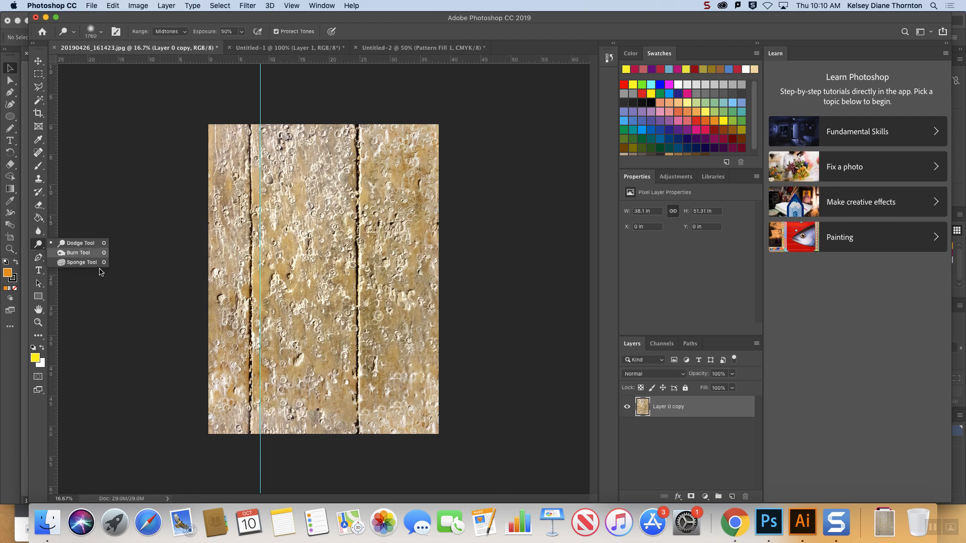
click(81, 255)
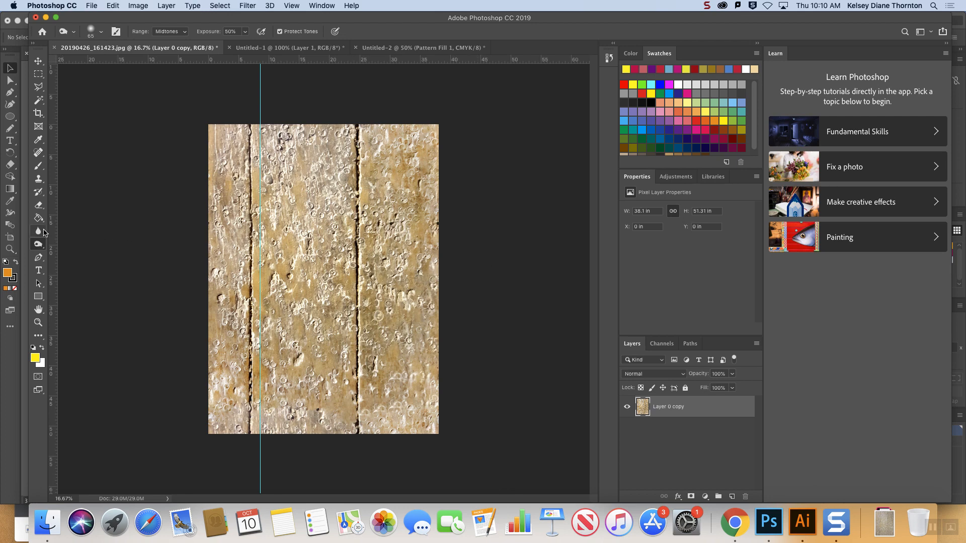
drag(38, 218, 61, 222)
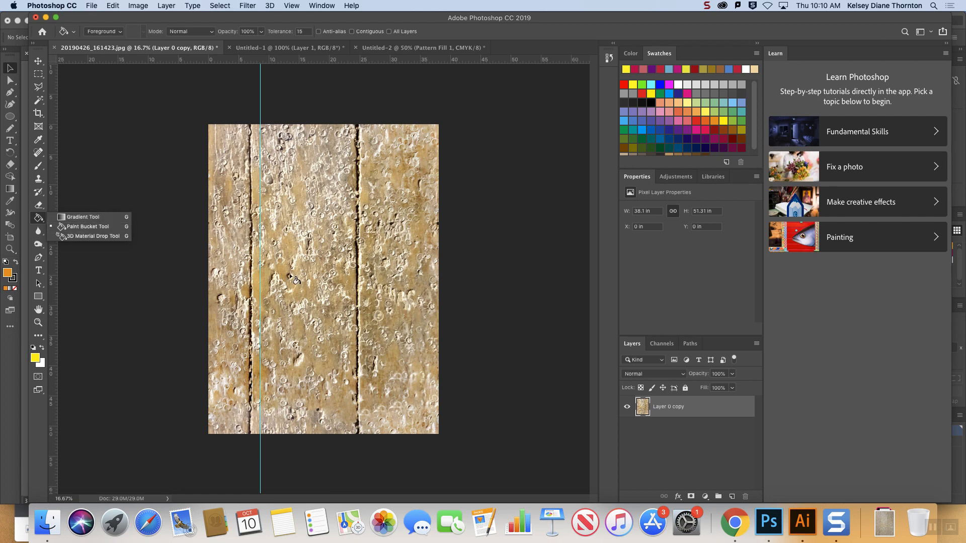
click(65, 229)
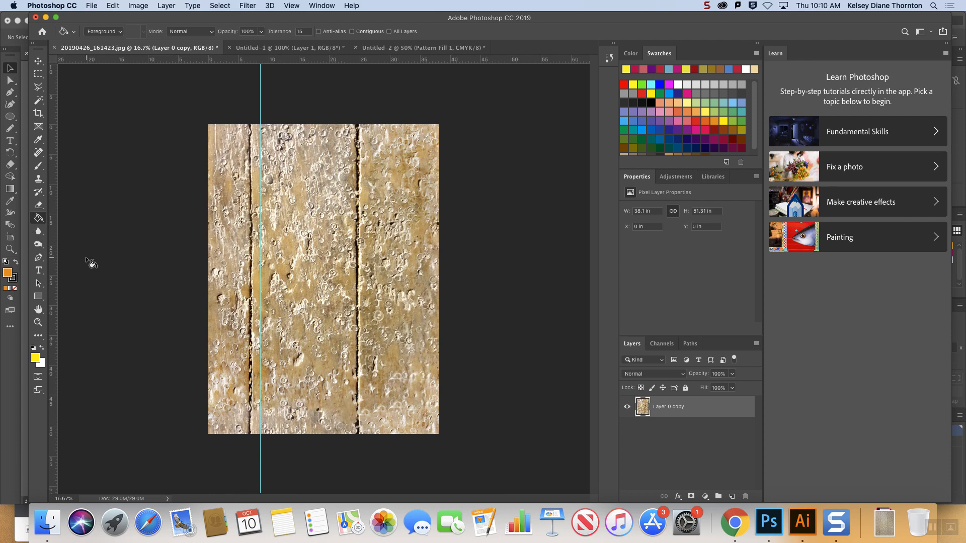
click(39, 243)
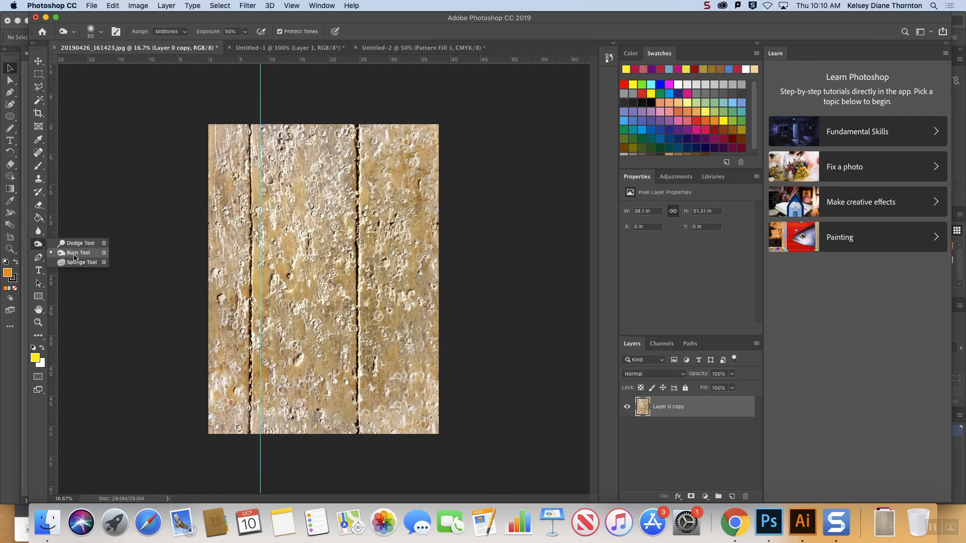
click(74, 253)
click(101, 31)
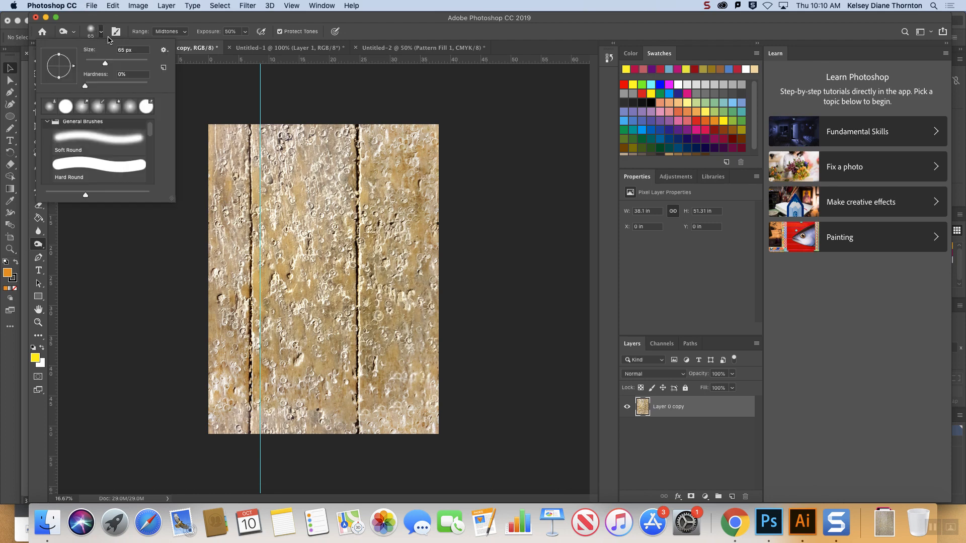
click(128, 63)
click(137, 63)
click(140, 62)
click(269, 169)
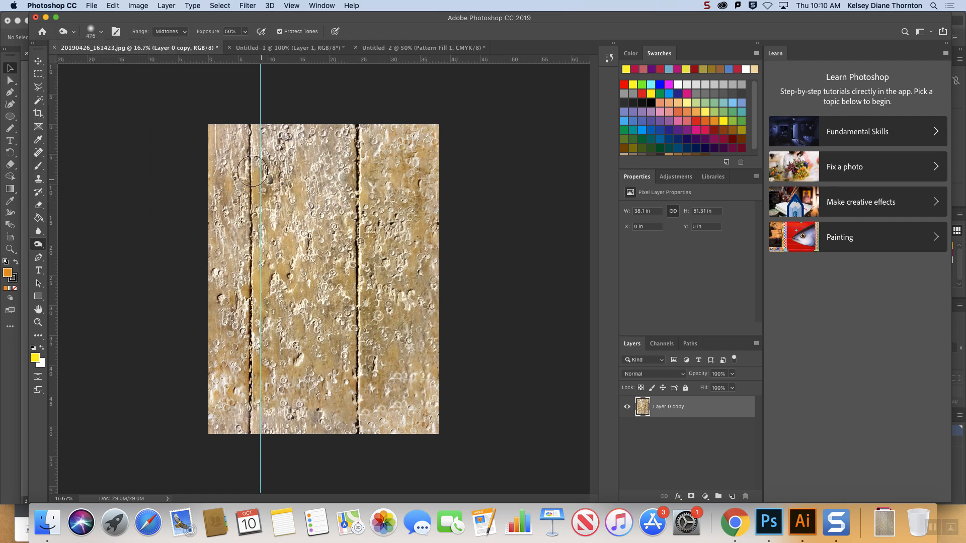
Darken light areas in the upper half of the middle board with the Burn tool, and undo the last stroke
mouse_move(261, 223)
mouse_down()
mouse_move(316, 230)
mouse_move(340, 253)
mouse_up()
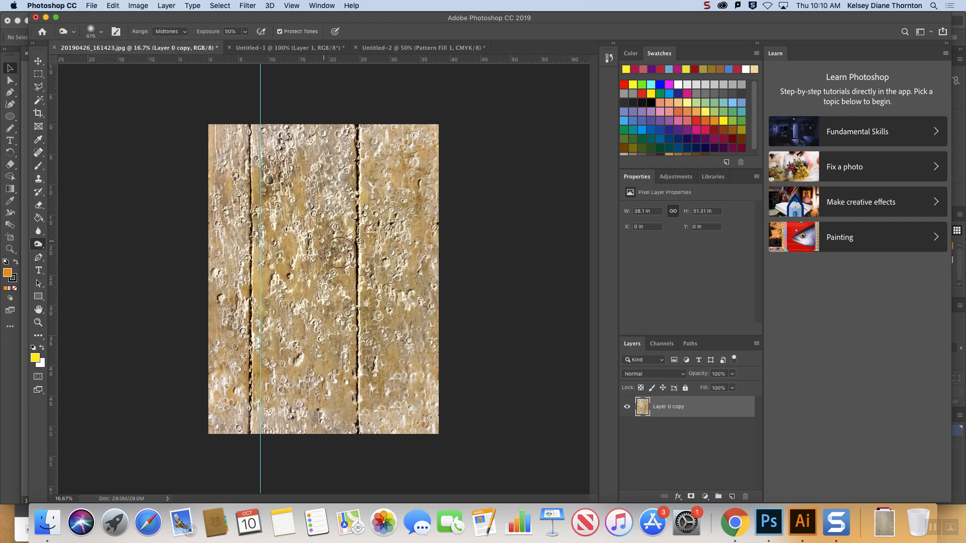
mouse_move(271, 123)
mouse_down()
mouse_move(387, 129)
mouse_move(269, 134)
mouse_move(315, 129)
mouse_up()
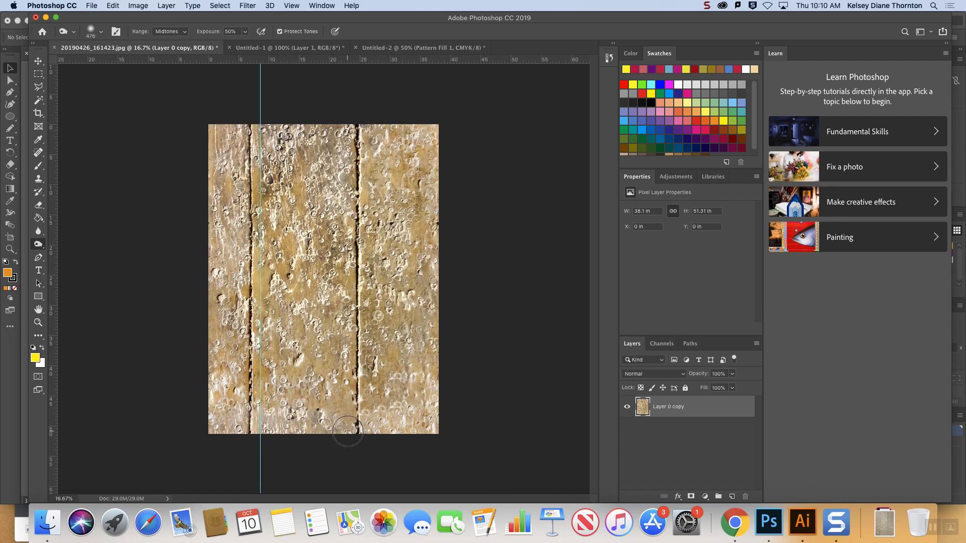
key(super+z)
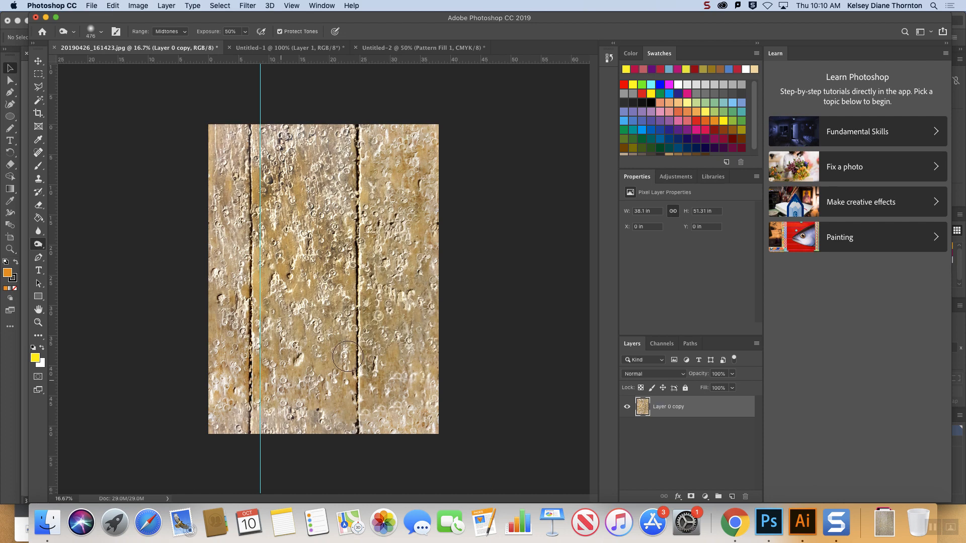
Apply the Offset filter at +1308 pixels right and +1935 pixels down with Wrap Around
click(291, 6)
mouse_move(246, 5)
mouse_move(315, 211)
click(410, 266)
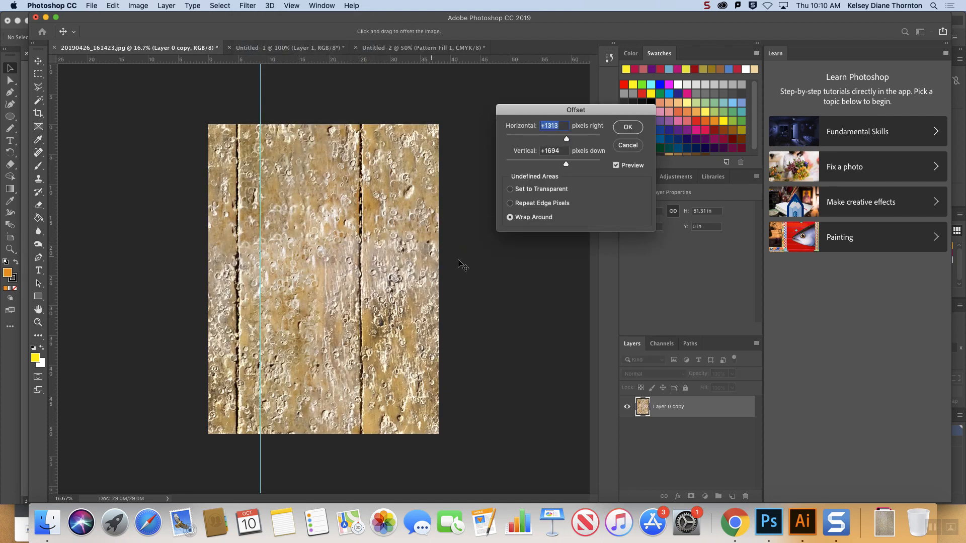
click(560, 126)
scroll(560, 125, down, 5)
click(562, 150)
scroll(562, 150, up, 15)
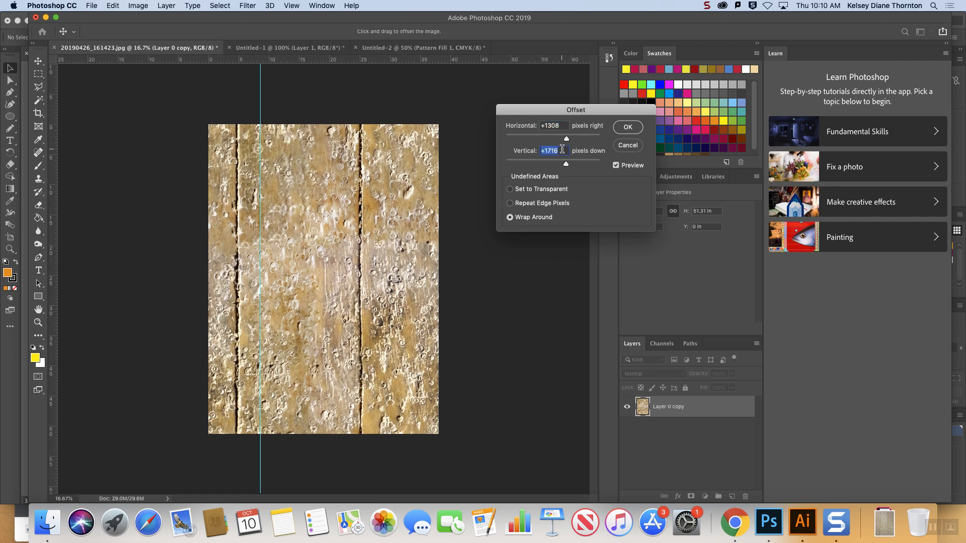
scroll(562, 149, up, 4)
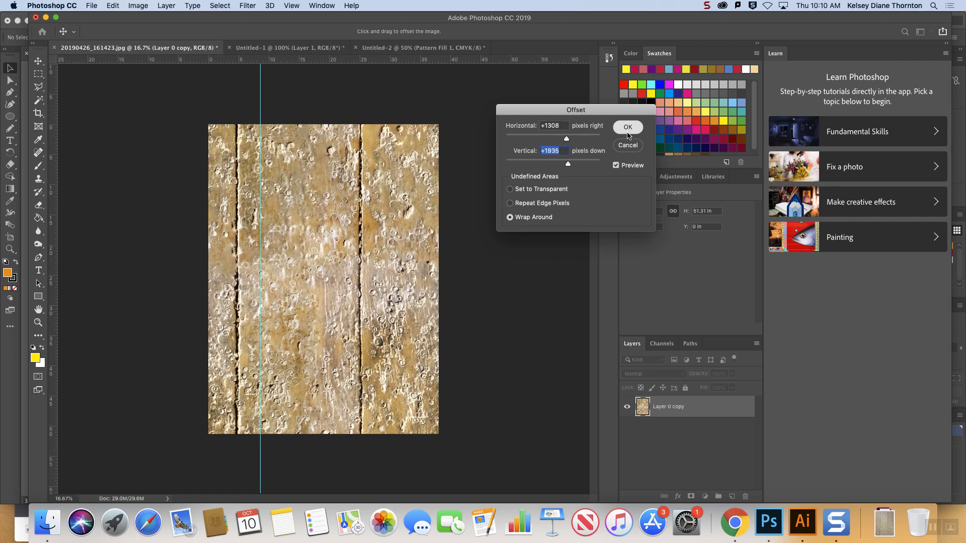
click(628, 127)
Undo a test burn stroke, lower the Burn exposure to 13% and darken the light areas around the middle of the wood
mouse_move(268, 265)
mouse_down()
mouse_move(273, 292)
mouse_move(322, 323)
mouse_move(340, 326)
mouse_move(402, 288)
mouse_move(421, 322)
mouse_up()
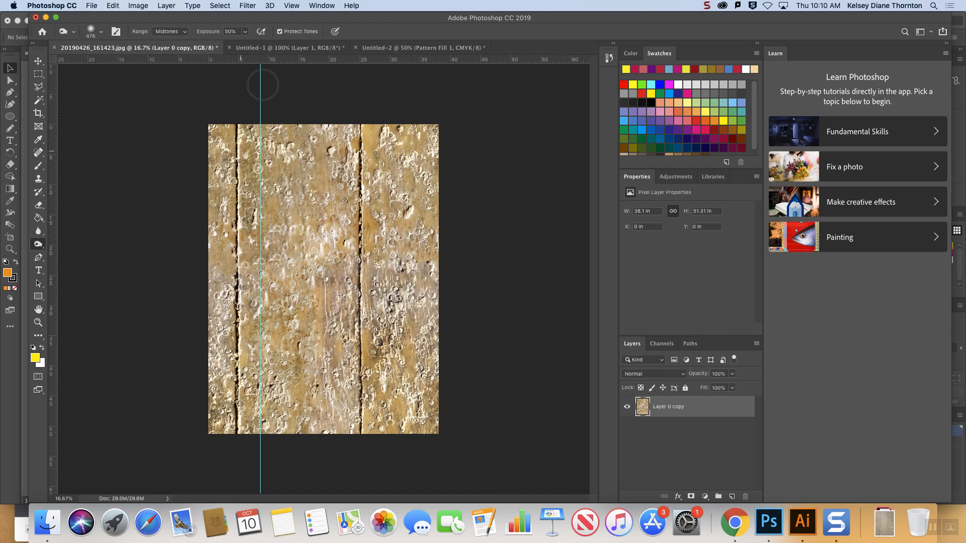
key(super+z)
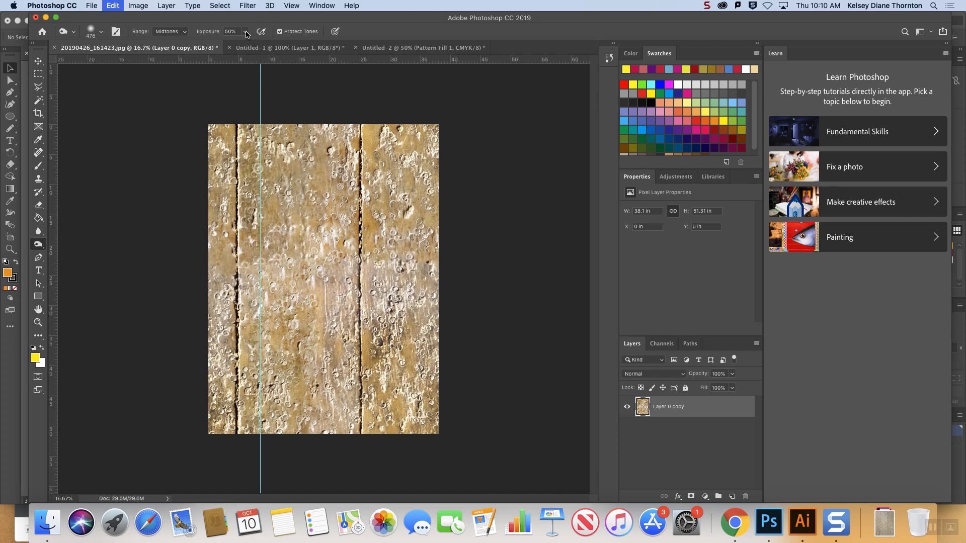
click(245, 31)
drag(246, 44, 227, 46)
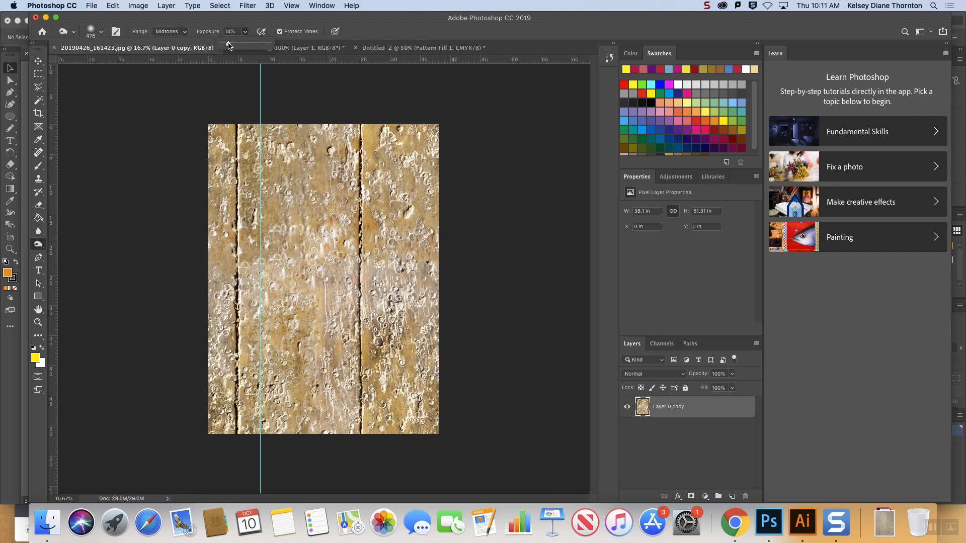
drag(354, 282, 396, 272)
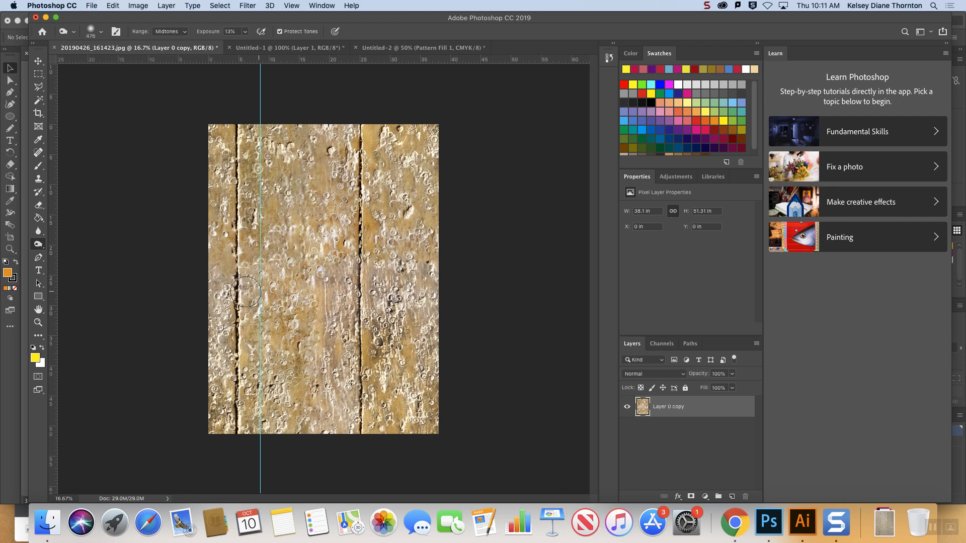
click(38, 245)
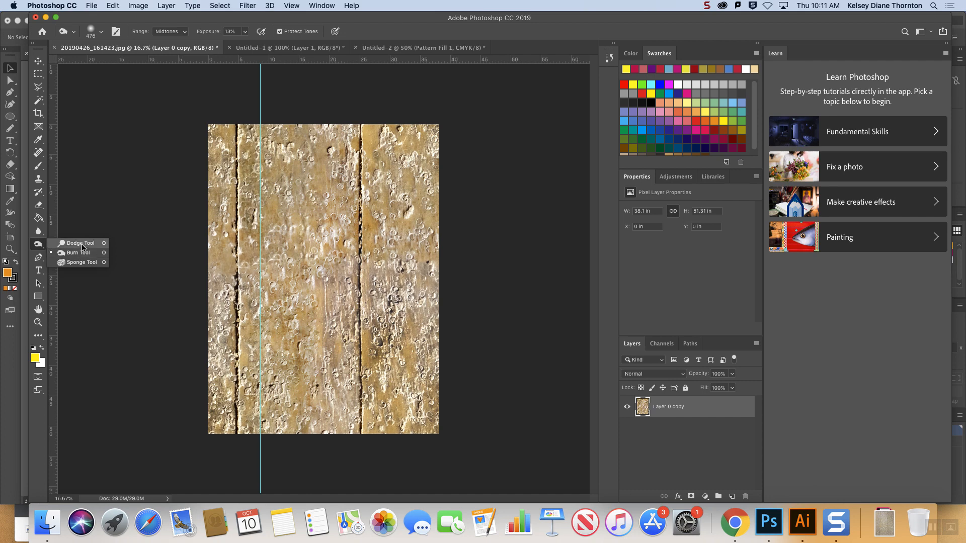
click(339, 282)
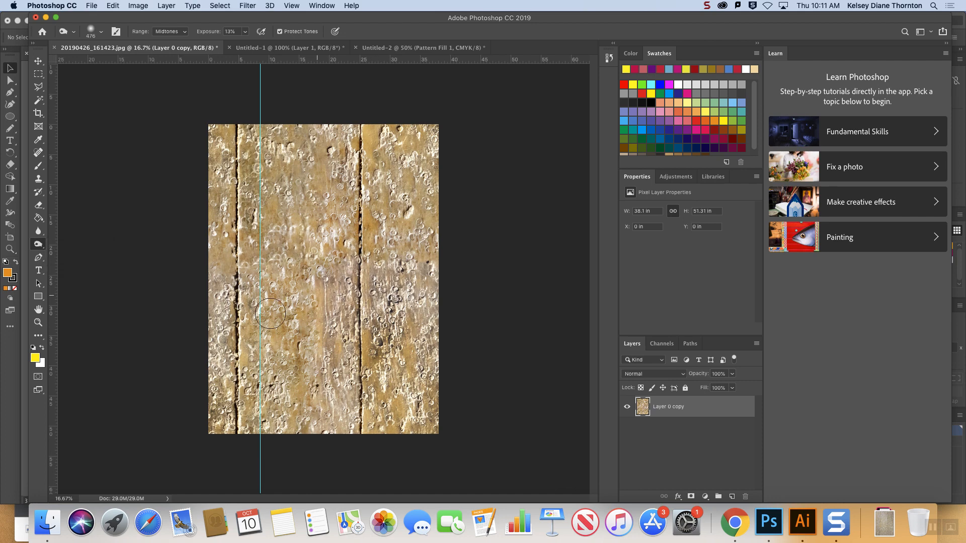
Define the retouched wood image as a new pattern named 20190426_161423.jpg
click(113, 6)
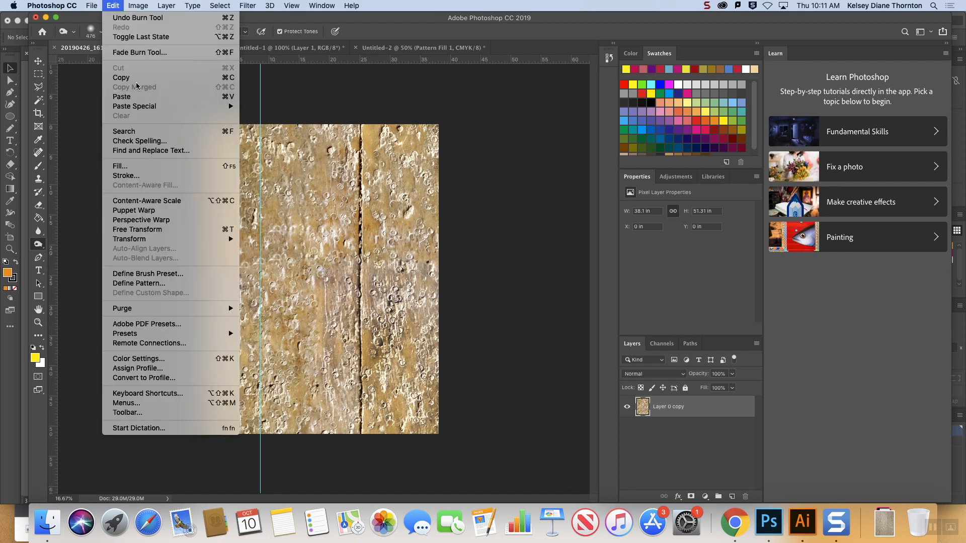
click(150, 283)
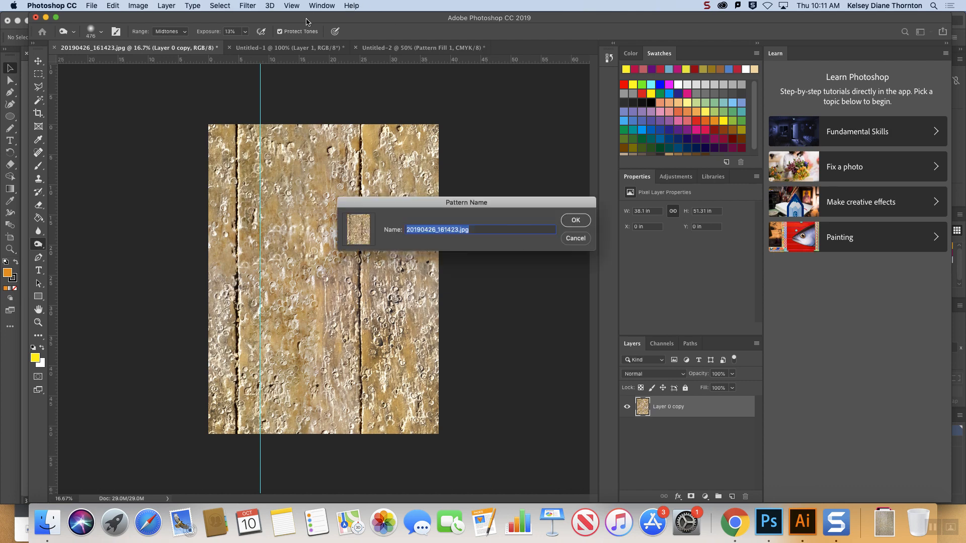
click(576, 221)
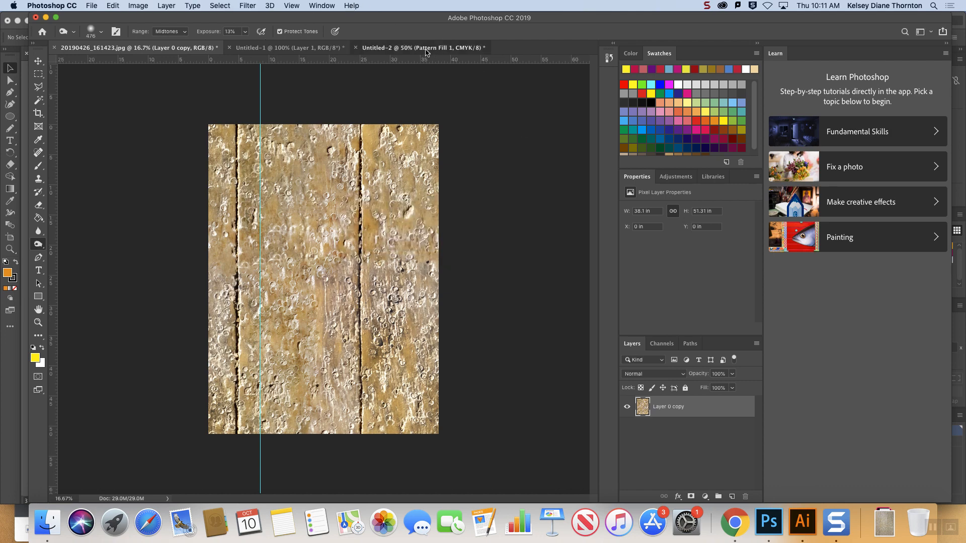
Swap the Pattern Fill 1 layer's pattern in Untitled-2 for the newly defined retouched wood pattern, keeping the existing scale
click(425, 50)
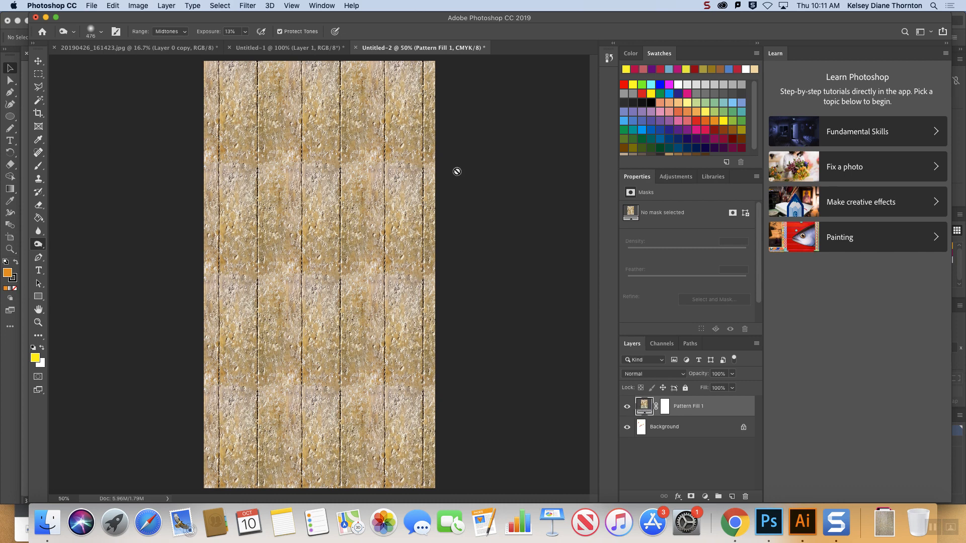
click(166, 5)
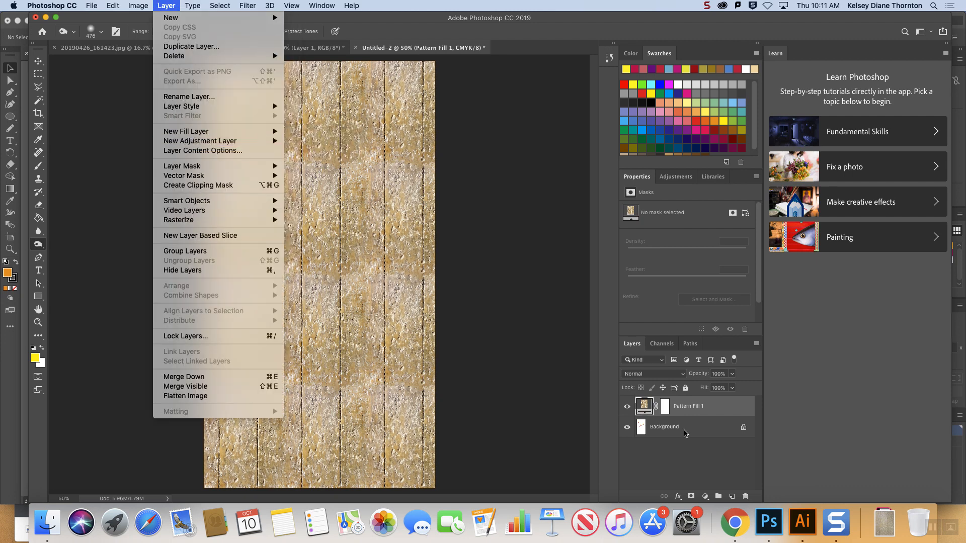
click(649, 408)
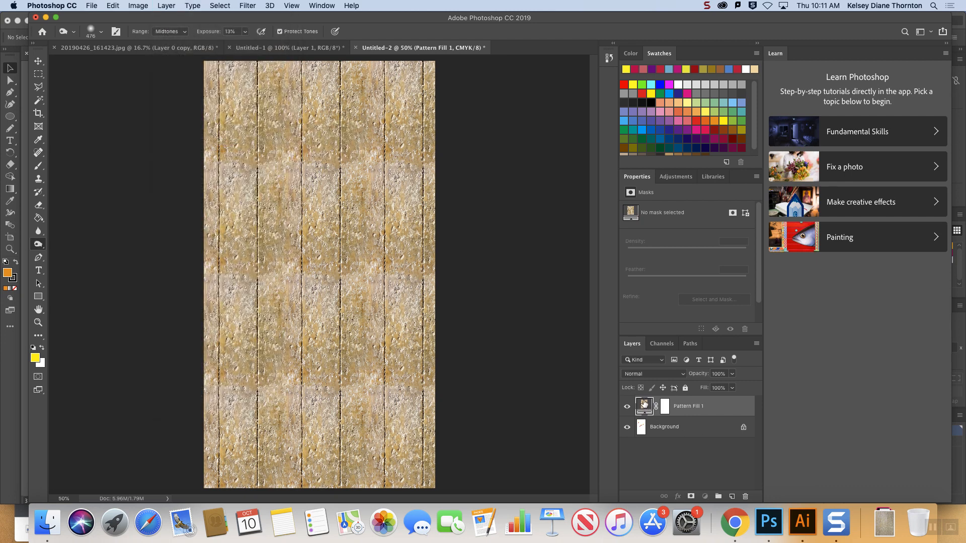
double_click(642, 406)
click(543, 233)
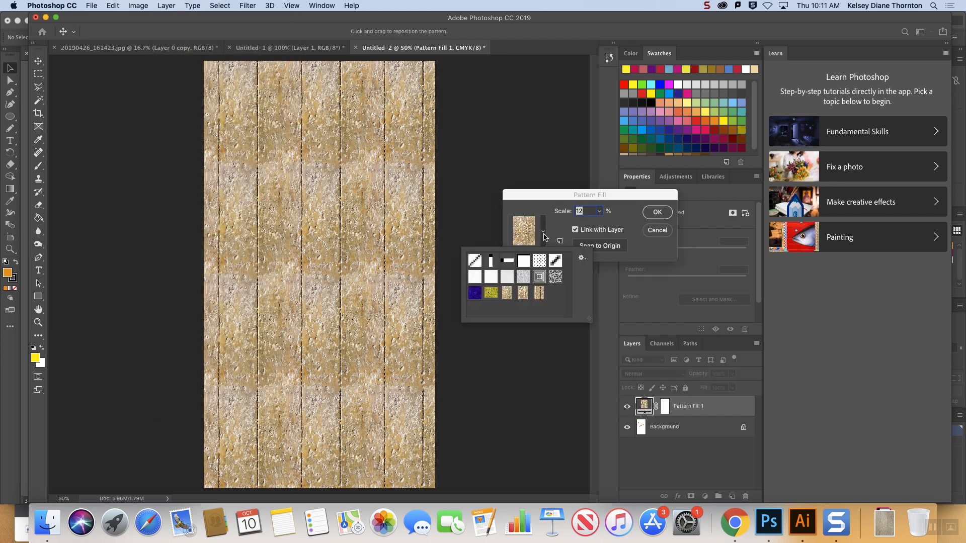
click(538, 293)
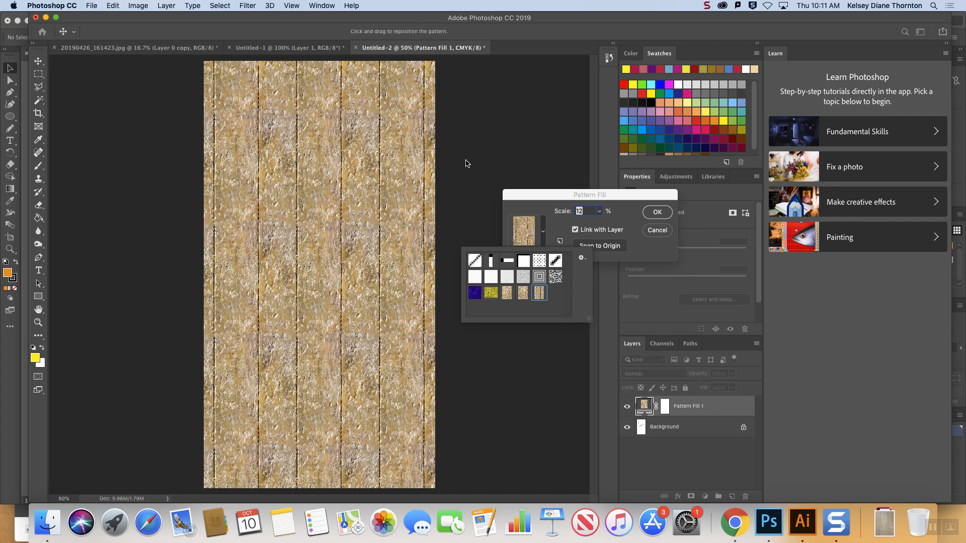
click(657, 212)
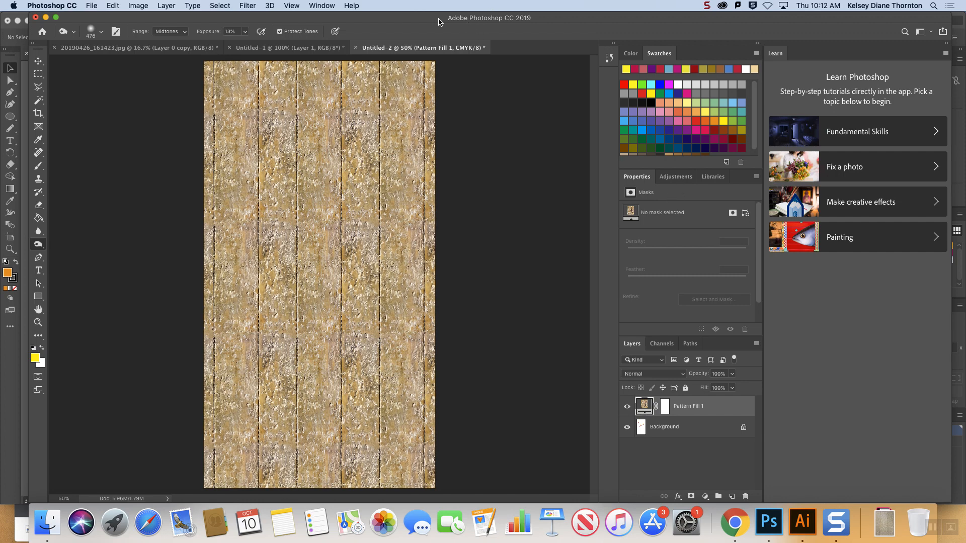
Minimize the Illustrator window, then reposition and narrow the Photoshop window so the desktop files are accessible
drag(442, 19, 390, 32)
click(780, 21)
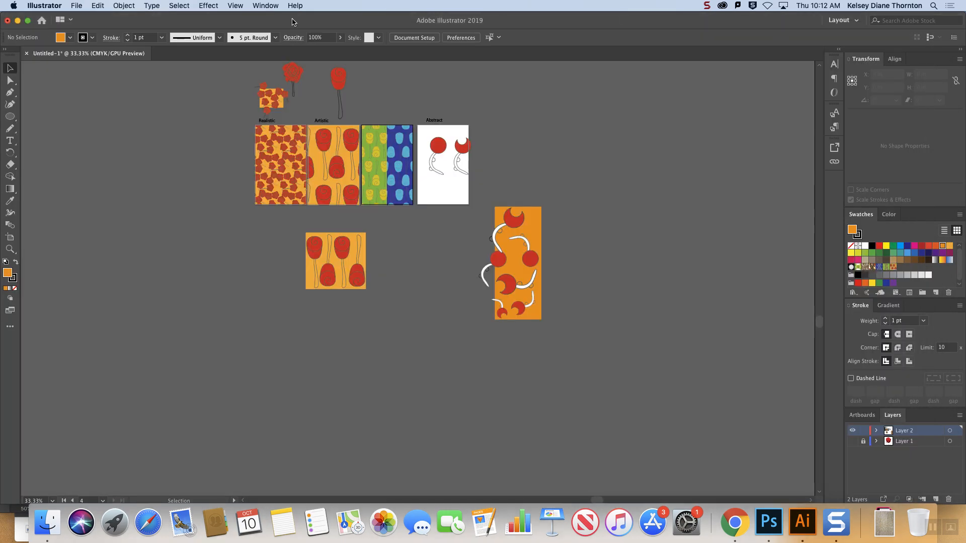
click(17, 21)
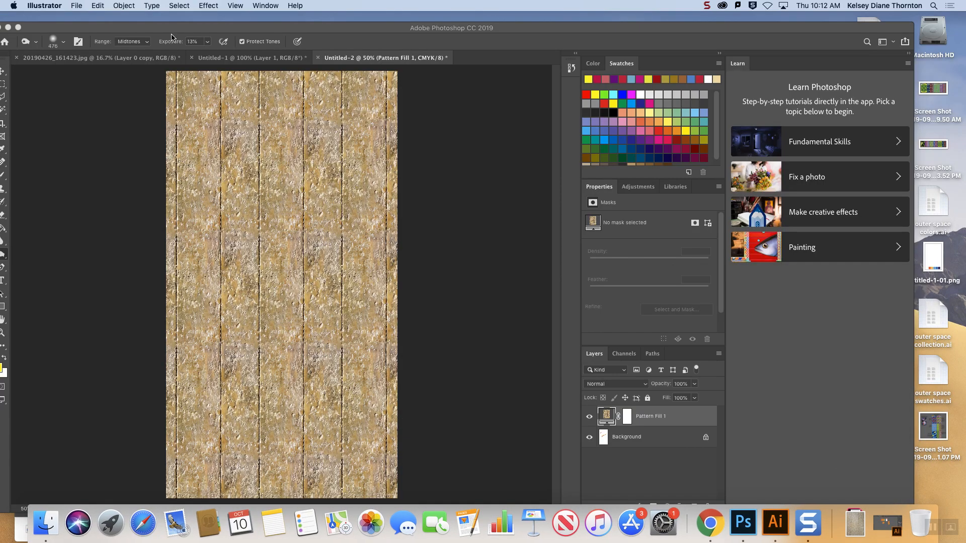
mouse_move(222, 28)
mouse_down()
mouse_move(259, 19)
mouse_move(233, 21)
mouse_up()
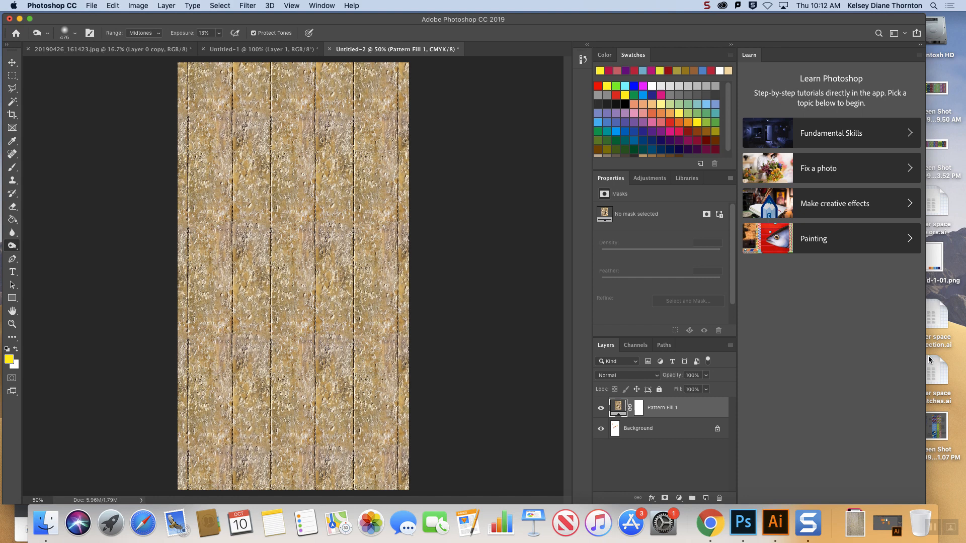
drag(925, 357, 796, 351)
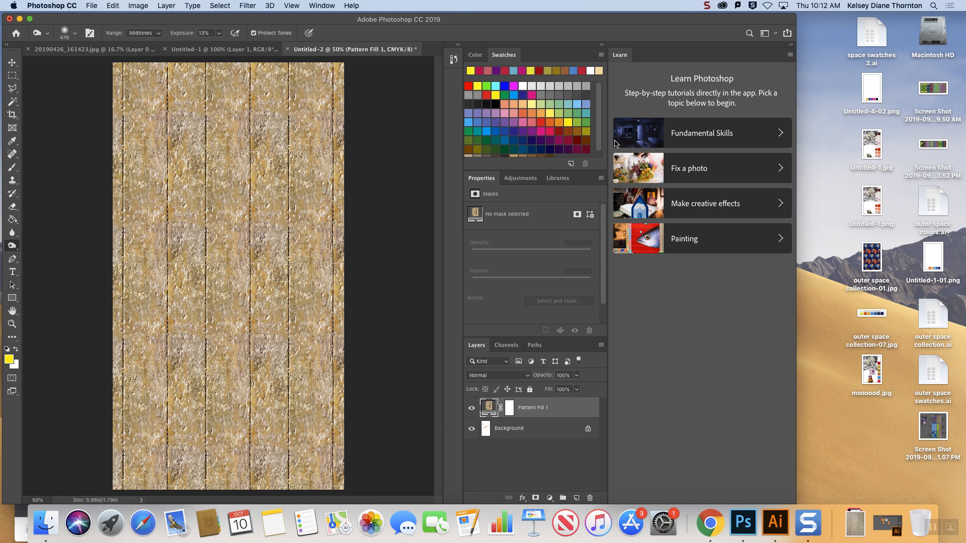
drag(875, 254, 372, 120)
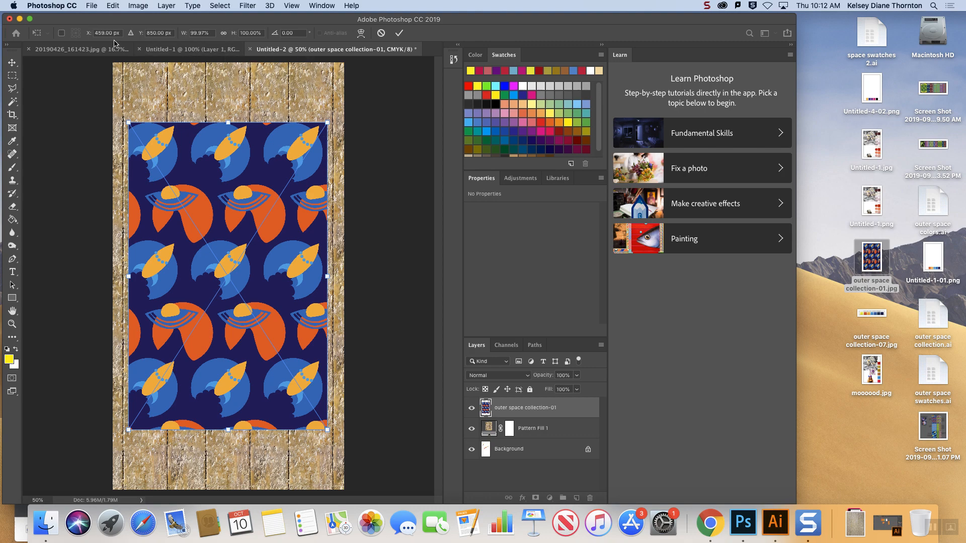
key(Escape)
click(202, 49)
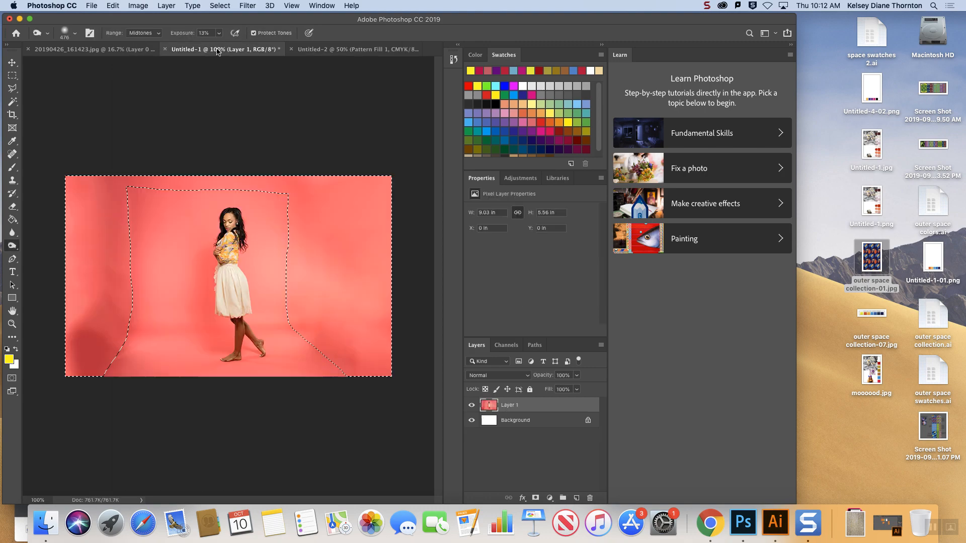
Open celtic knot collection-05.tif from the Documents folder
click(92, 6)
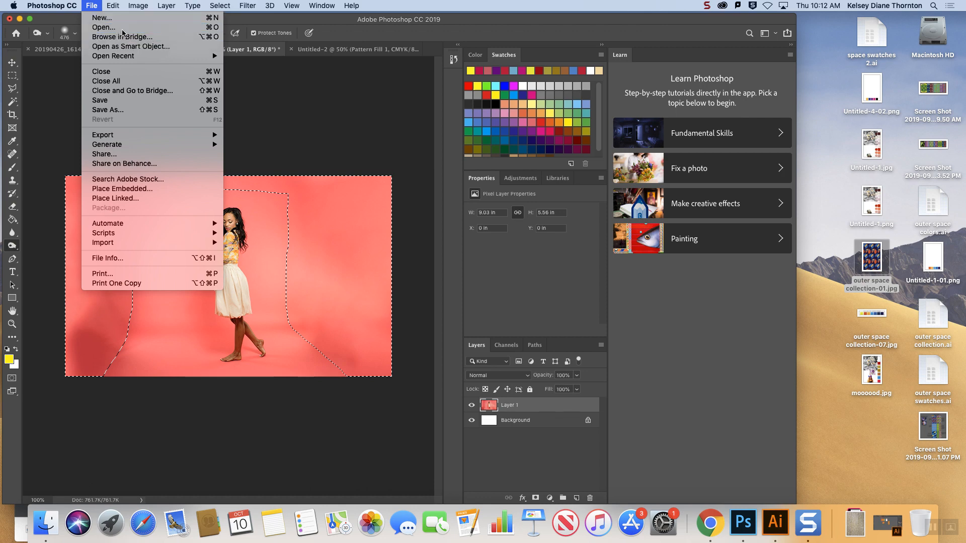
click(103, 27)
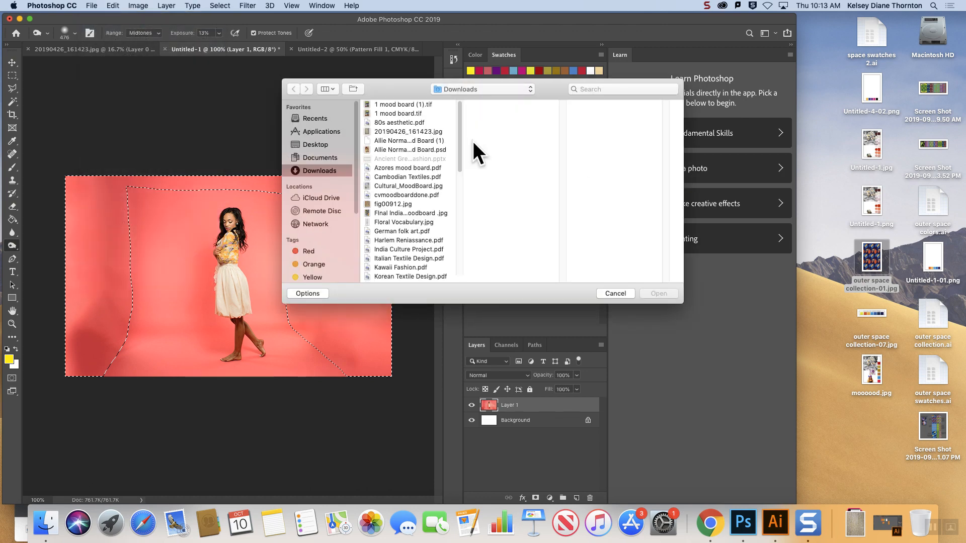
click(320, 157)
click(393, 140)
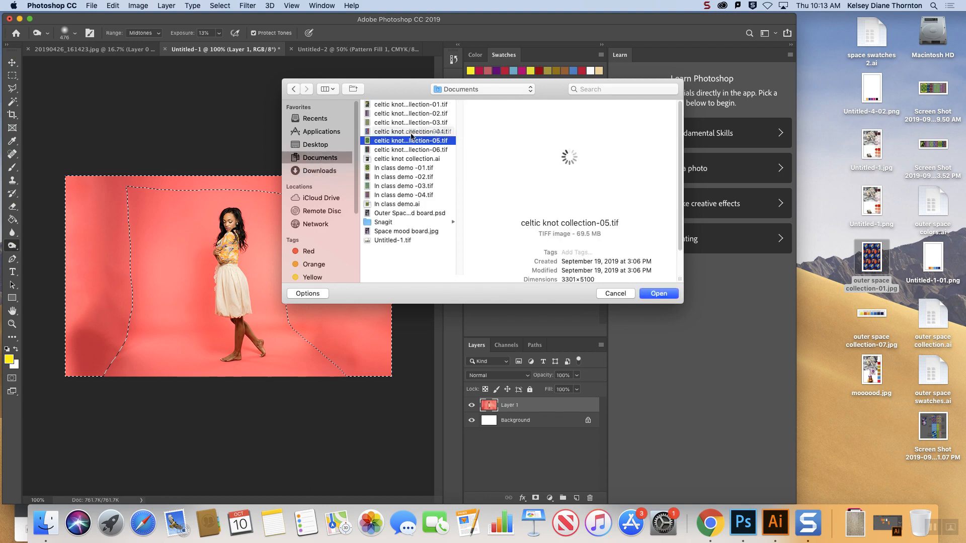
click(656, 293)
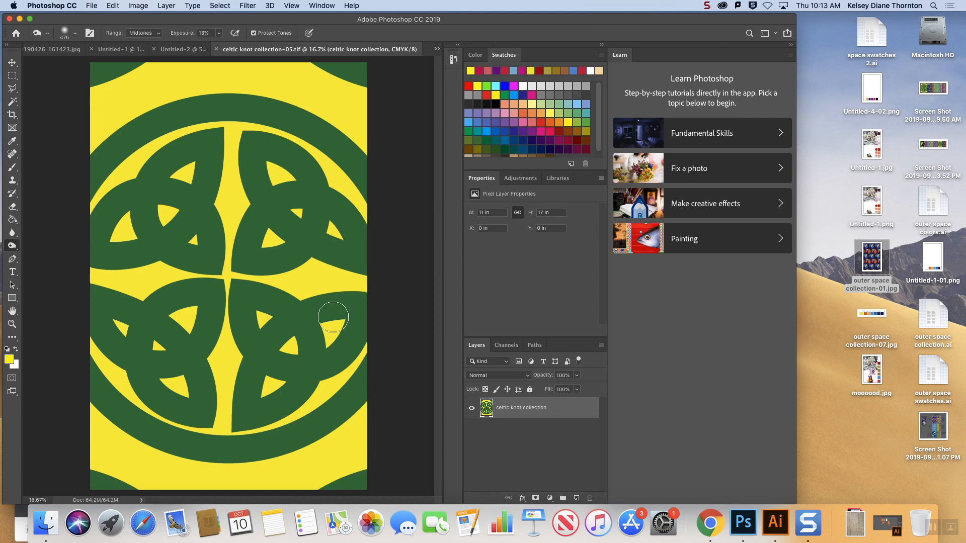
Switch to Chrome and search Google for "knit texture" in place of the ditsy pattern search
click(718, 535)
click(714, 75)
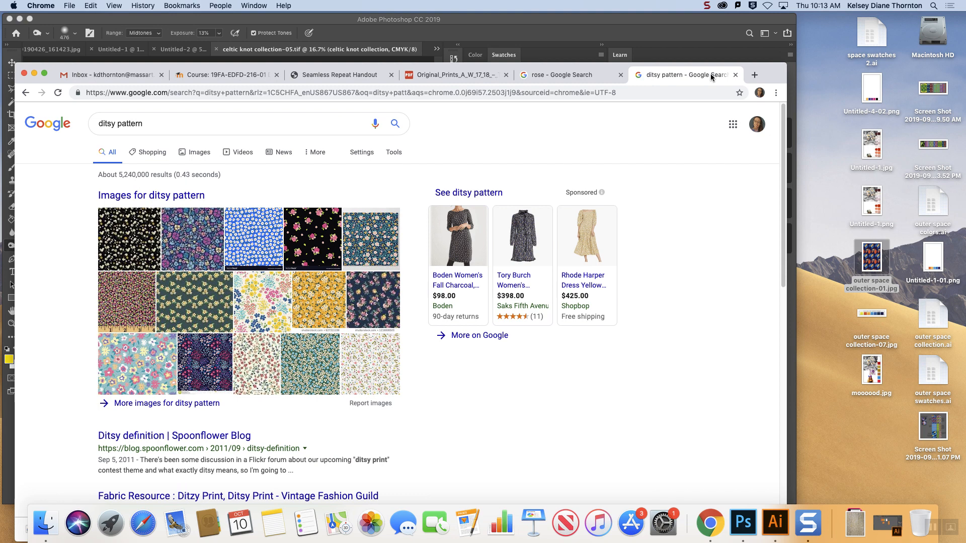
triple_click(145, 132)
text(kn)
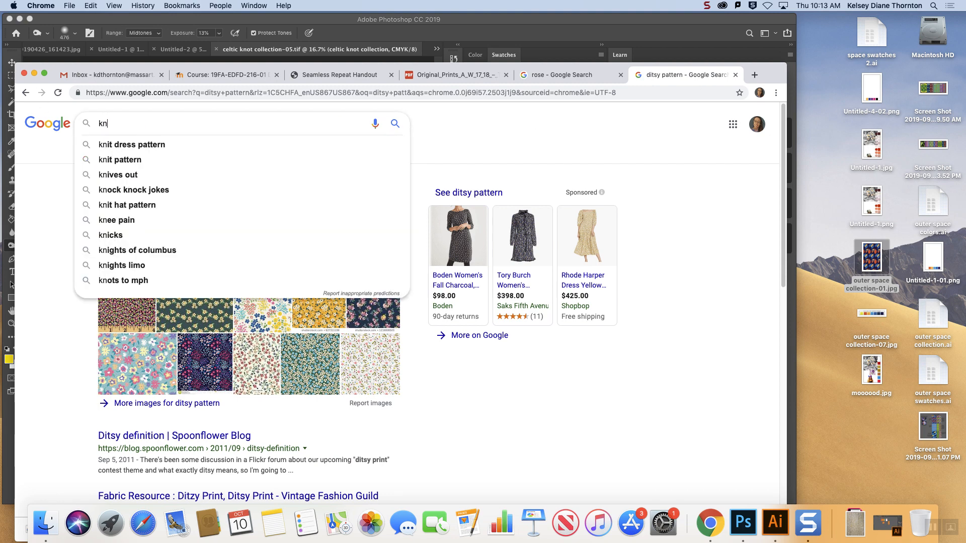
text(it texture)
key(Return)
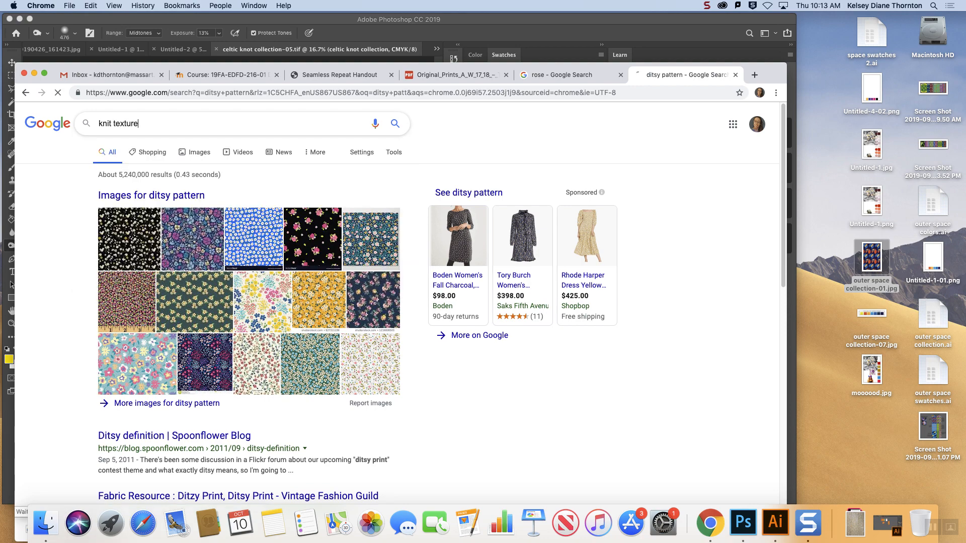
Preview several knit texture images in the results and compare their stitch patterns for a suitable fabric texture
click(136, 241)
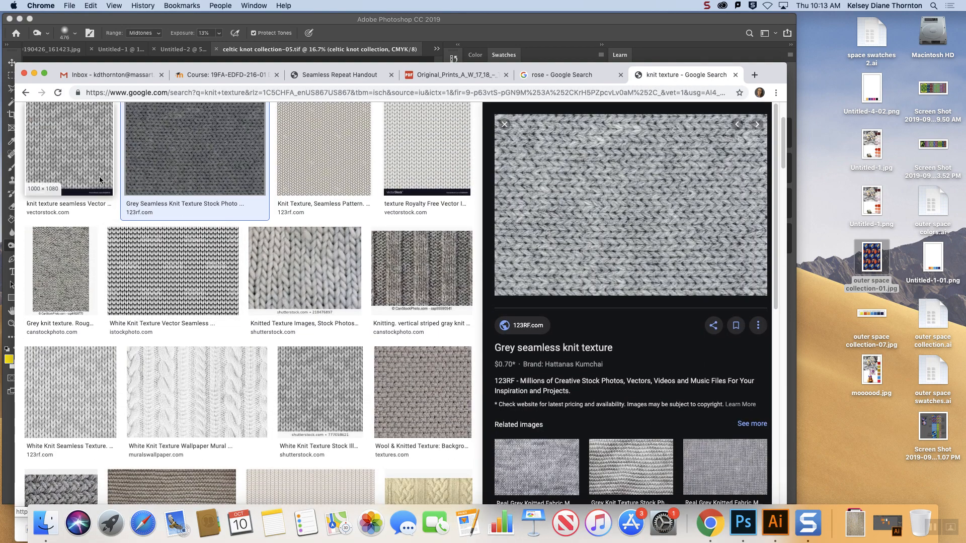
click(105, 190)
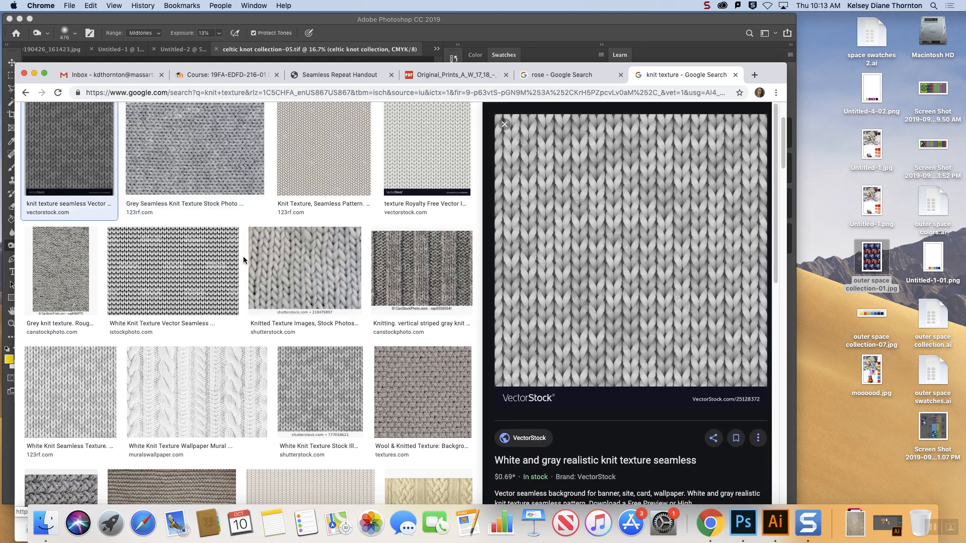
click(230, 263)
click(338, 386)
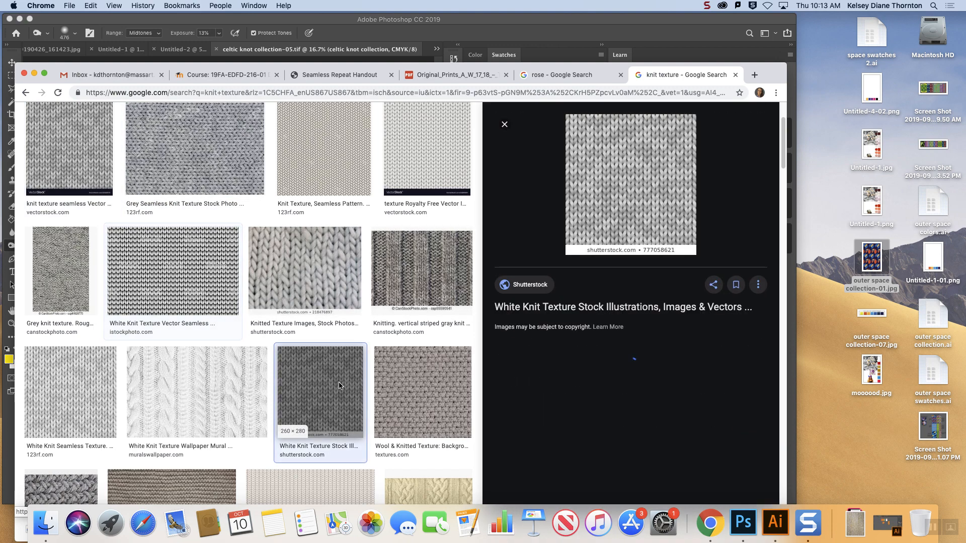
click(234, 373)
scroll(238, 370, down, 2)
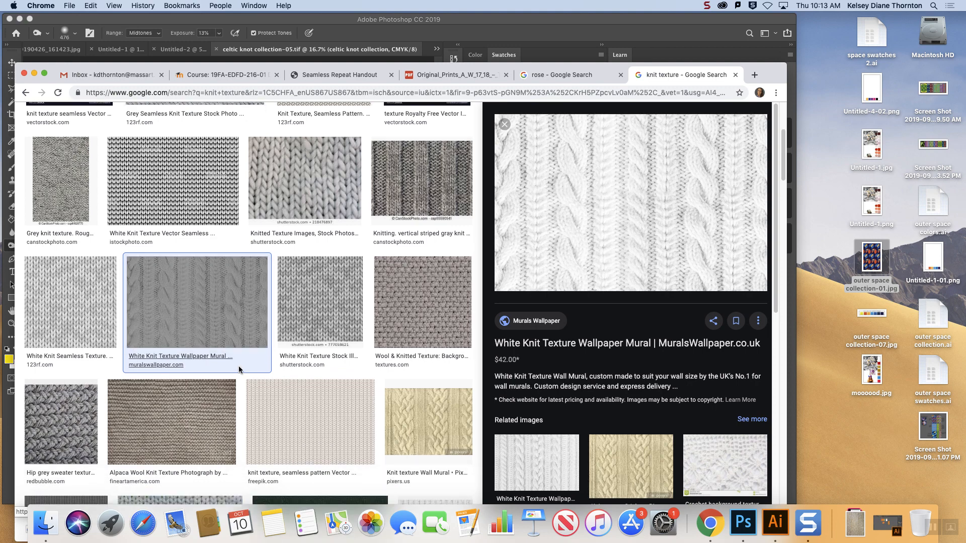
scroll(237, 370, down, 1)
click(333, 372)
Select the Alpaca Wool Knit Texture result from Fine Art America and copy its image
click(210, 374)
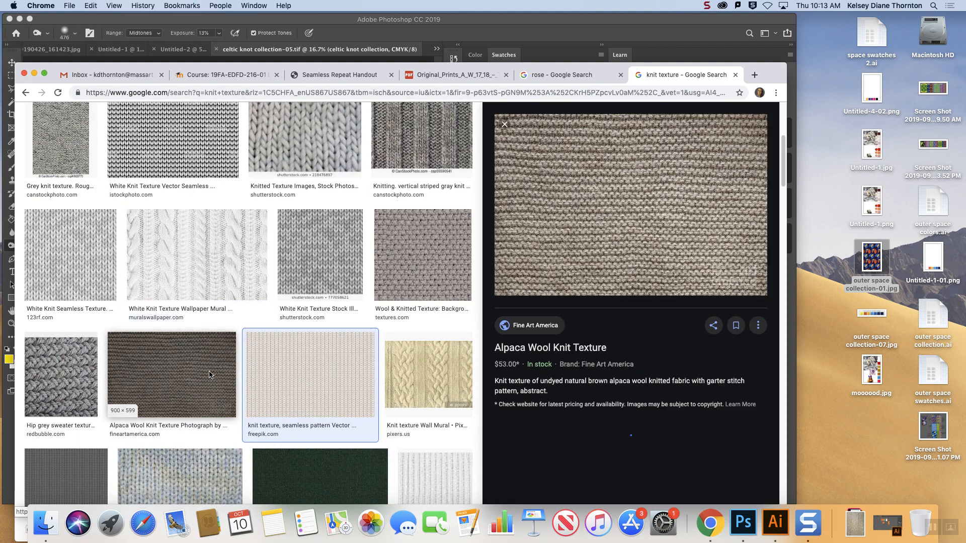
right_click(609, 215)
click(660, 294)
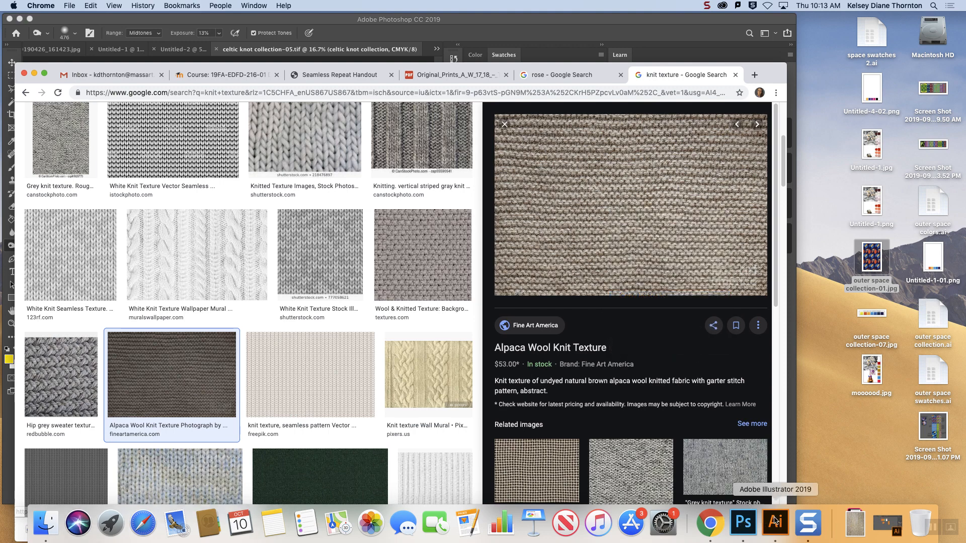
Switch to Photoshop, create a 900 x 599 pixel RGB document at 72 pixels/inch and paste the copied knit image
click(743, 523)
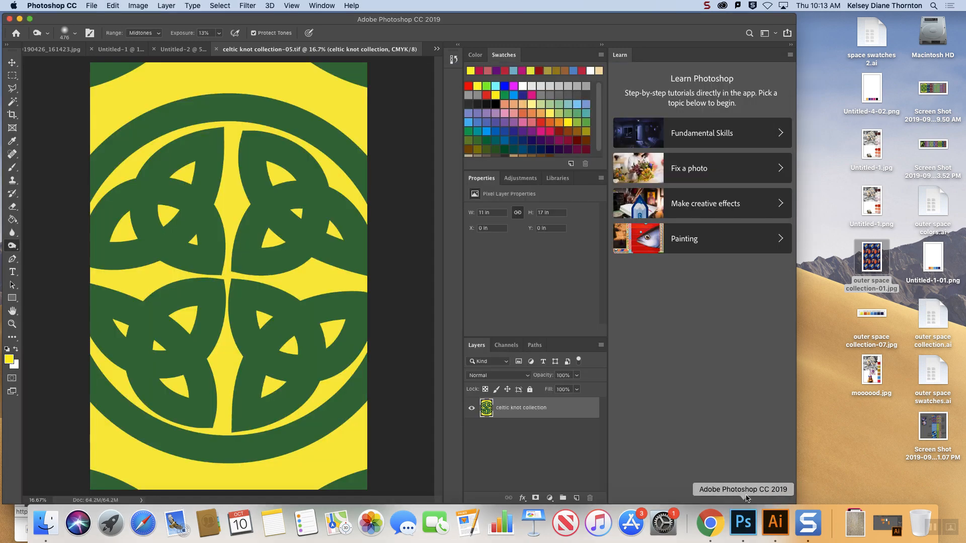
click(92, 5)
click(101, 18)
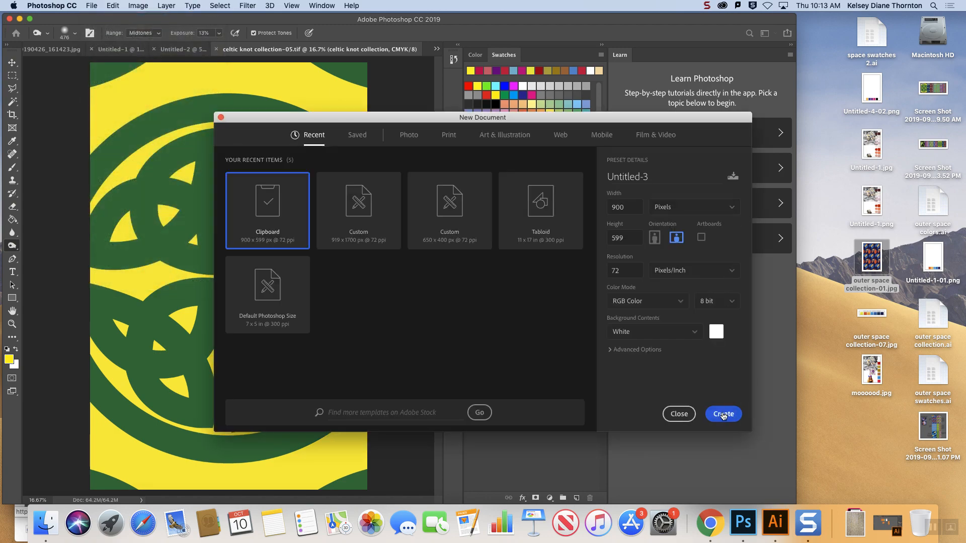
click(723, 413)
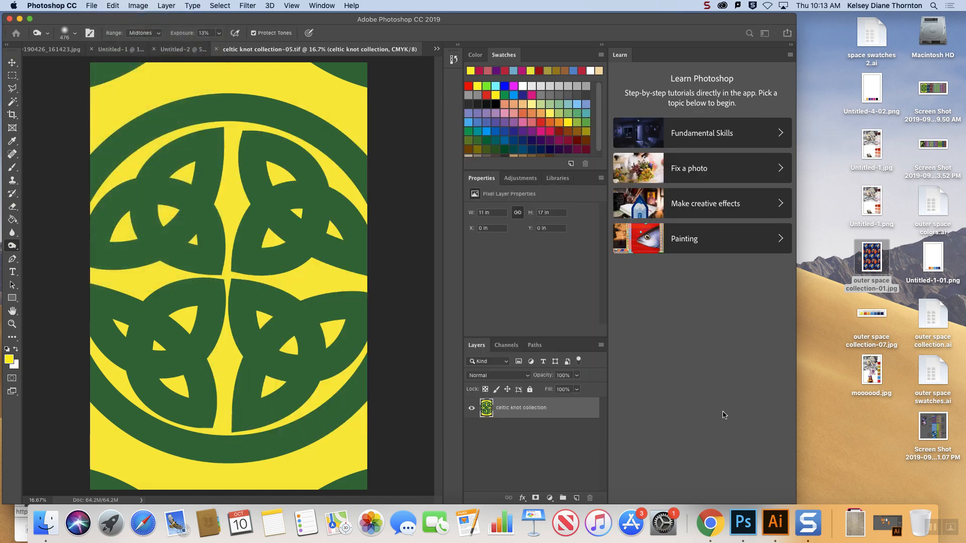
key(cmd+v)
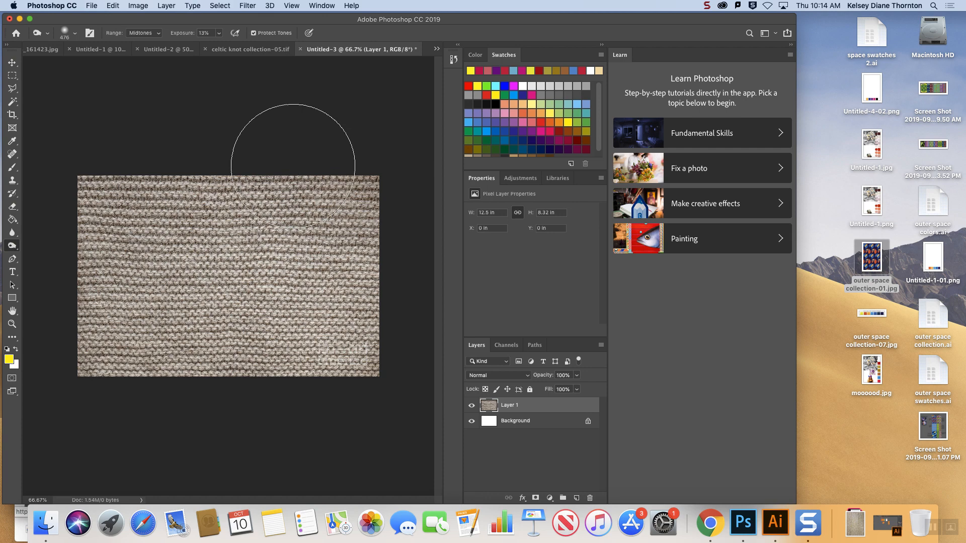
Define the pasted knit texture image as a new pattern
click(108, 4)
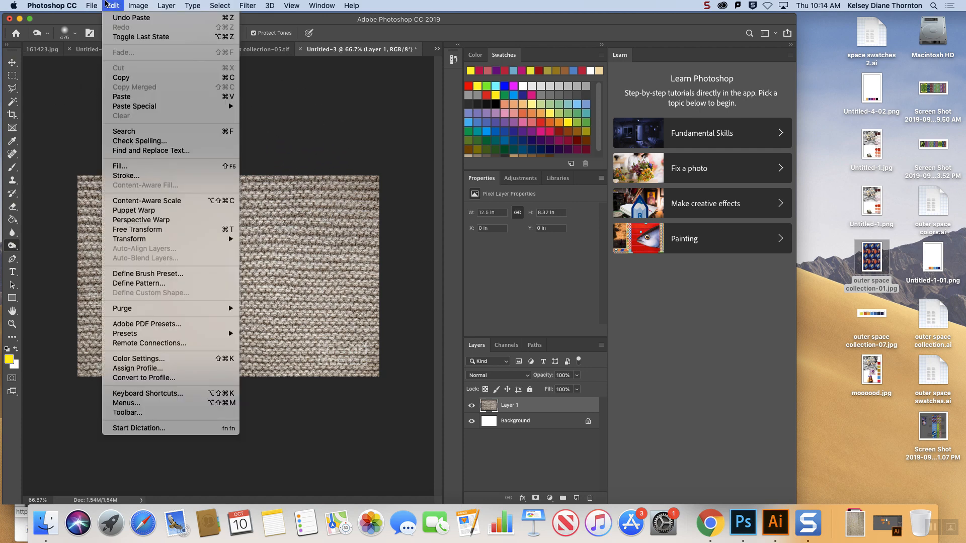
mouse_move(150, 244)
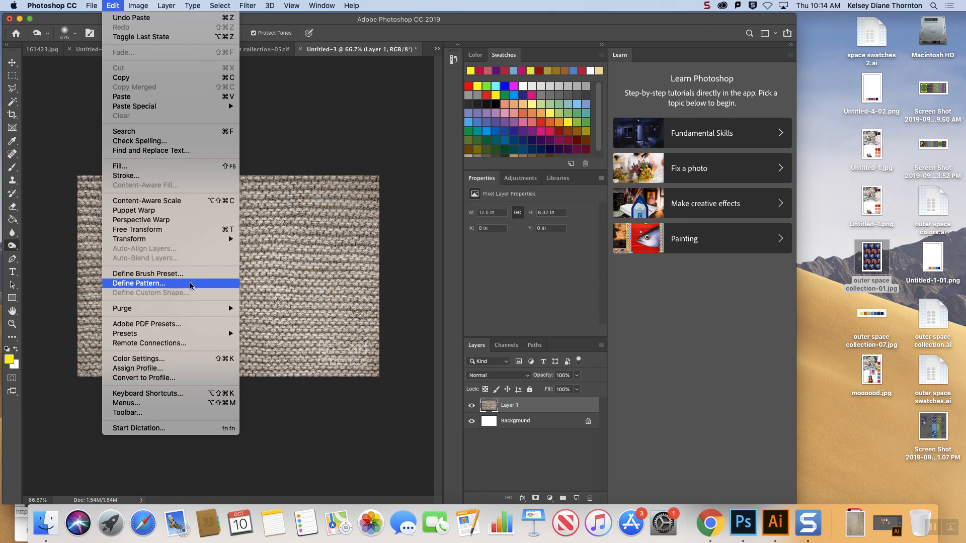
click(165, 284)
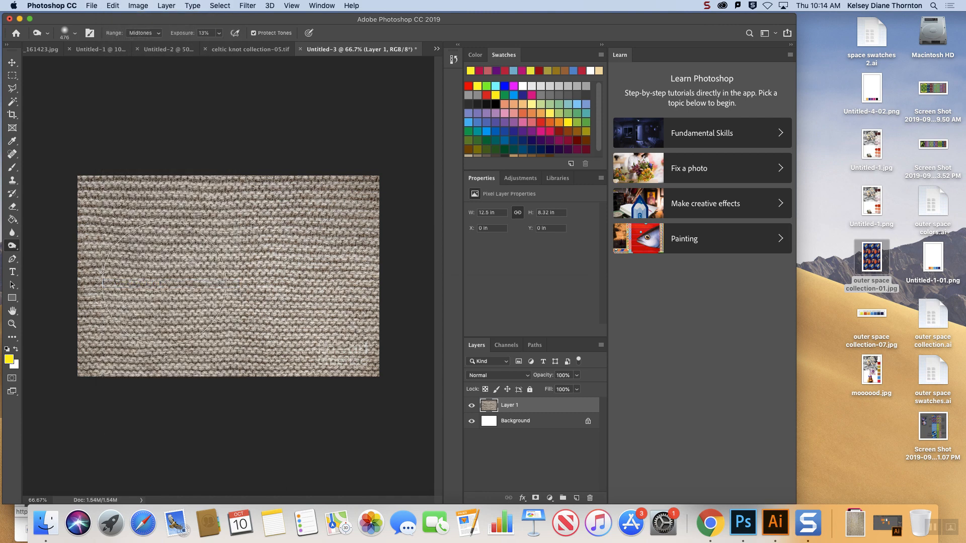
click(575, 221)
Add a pattern fill layer with the knit texture to the celtic knot document, scaled to 418%
key(ctrl+shift+Tab)
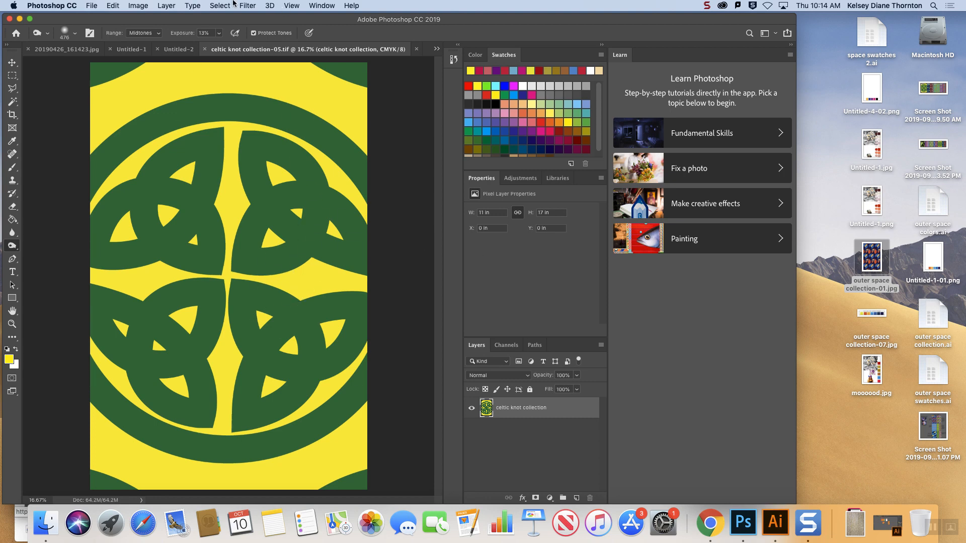
click(192, 6)
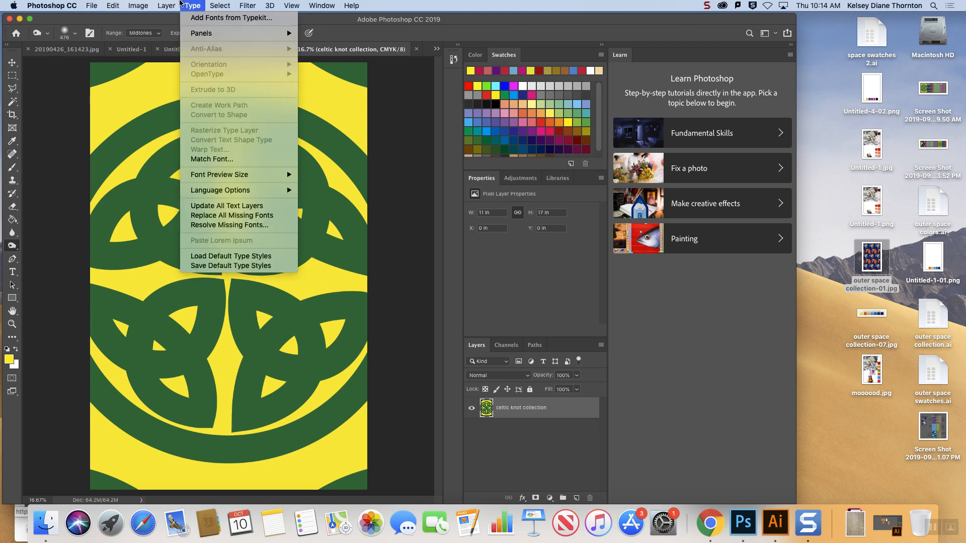
mouse_move(209, 132)
click(322, 147)
click(615, 147)
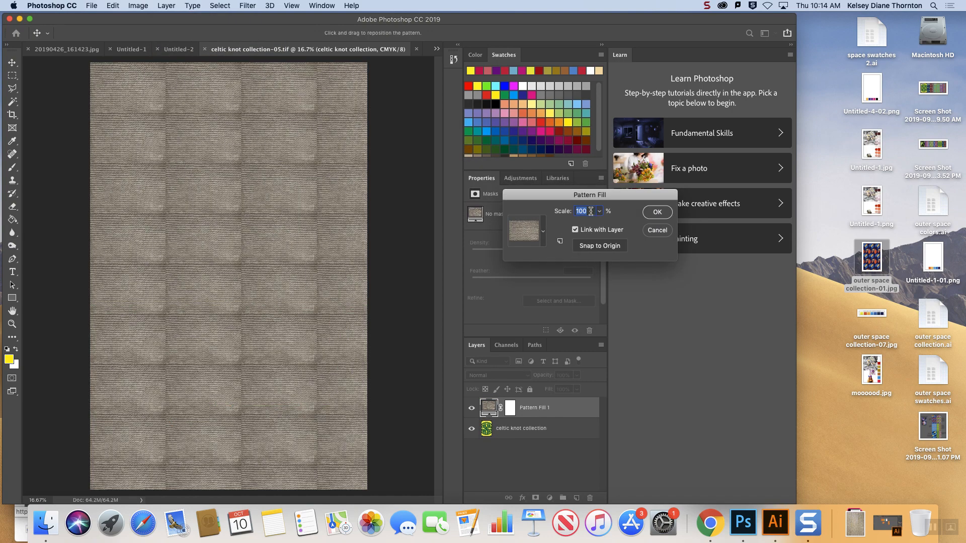
text(69)
drag(599, 211, 617, 227)
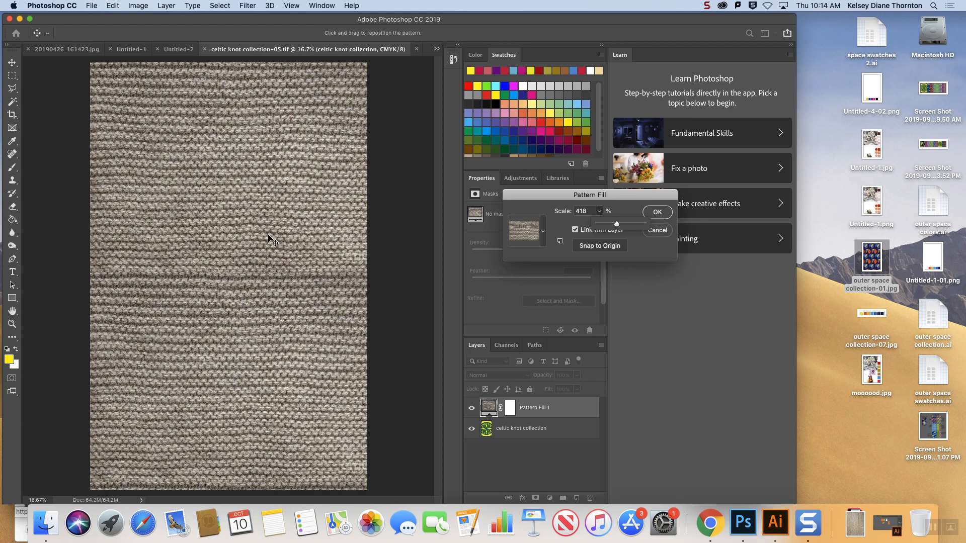
click(661, 213)
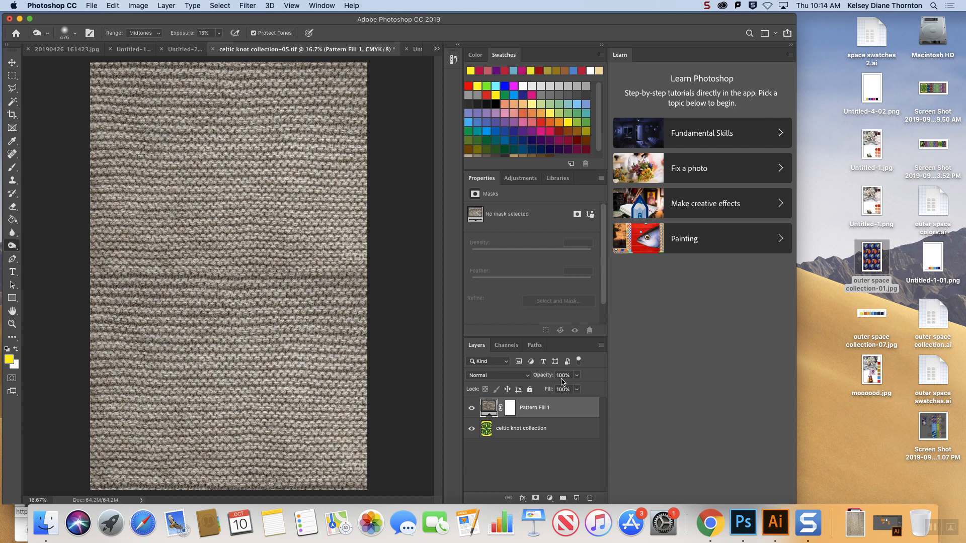
Try the knit pattern fill layer at 66% opacity, and return it to 100%
click(577, 377)
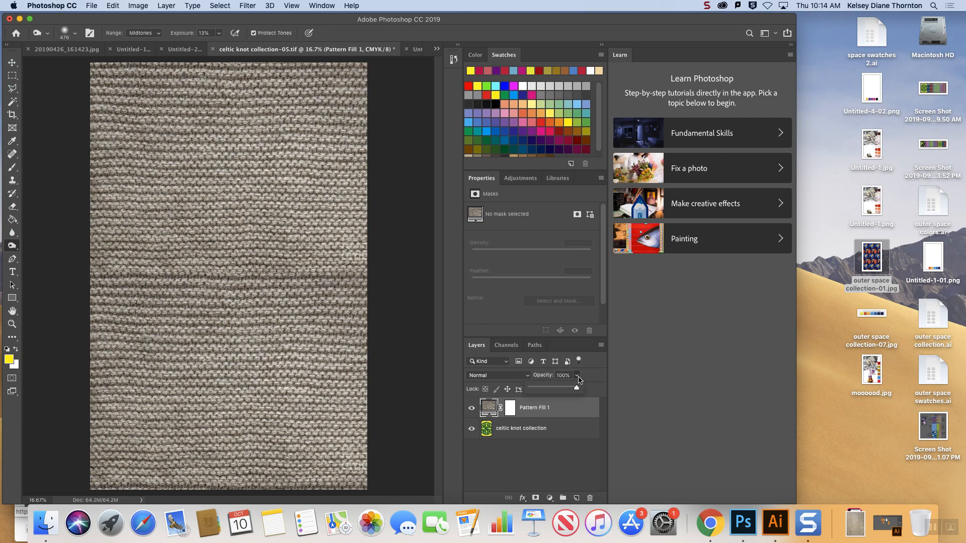
drag(575, 386, 561, 392)
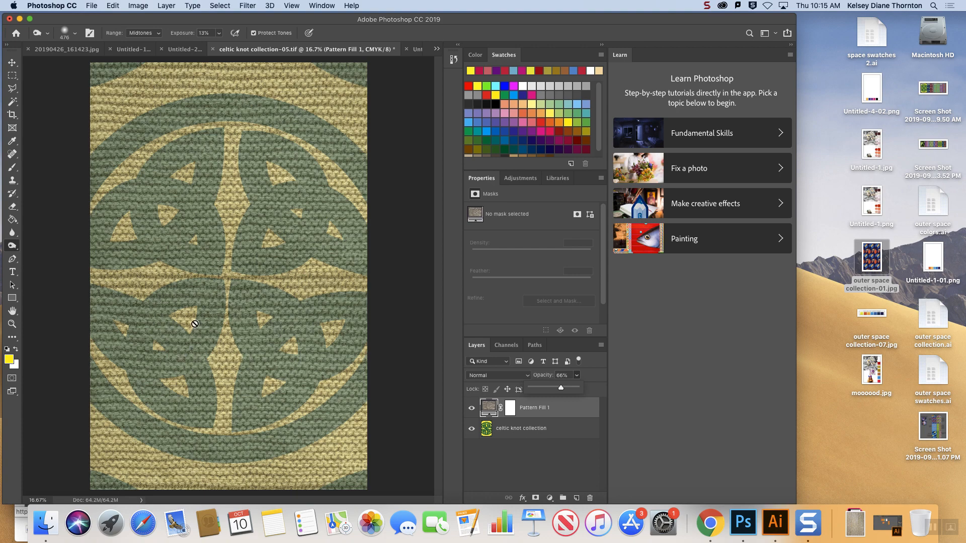
drag(561, 388, 581, 392)
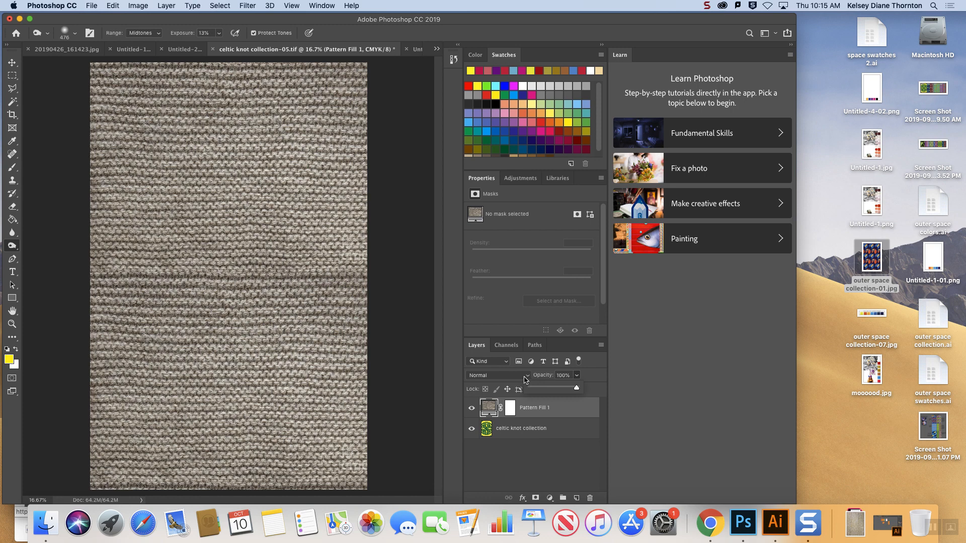
Preview blend modes such as Linear Burn and Overlay on the knit pattern fill layer, and apply Multiply
click(525, 377)
click(526, 378)
double_click(527, 378)
click(527, 378)
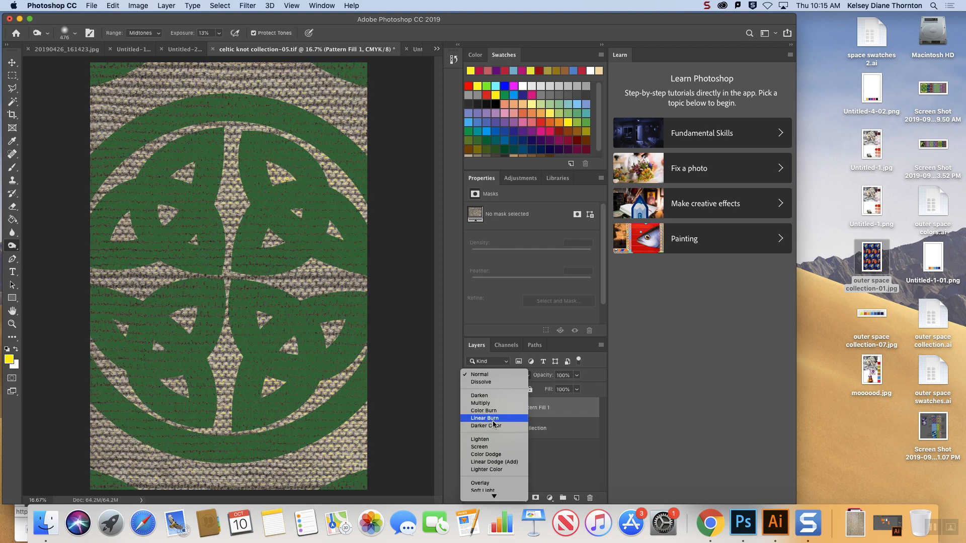
scroll(493, 425, down, 1)
scroll(491, 433, down, 4)
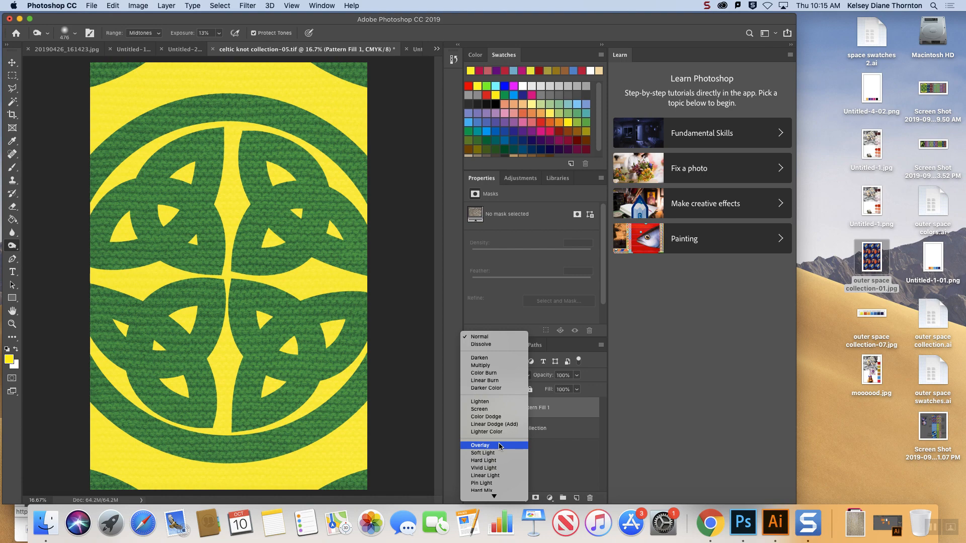
mouse_move(494, 496)
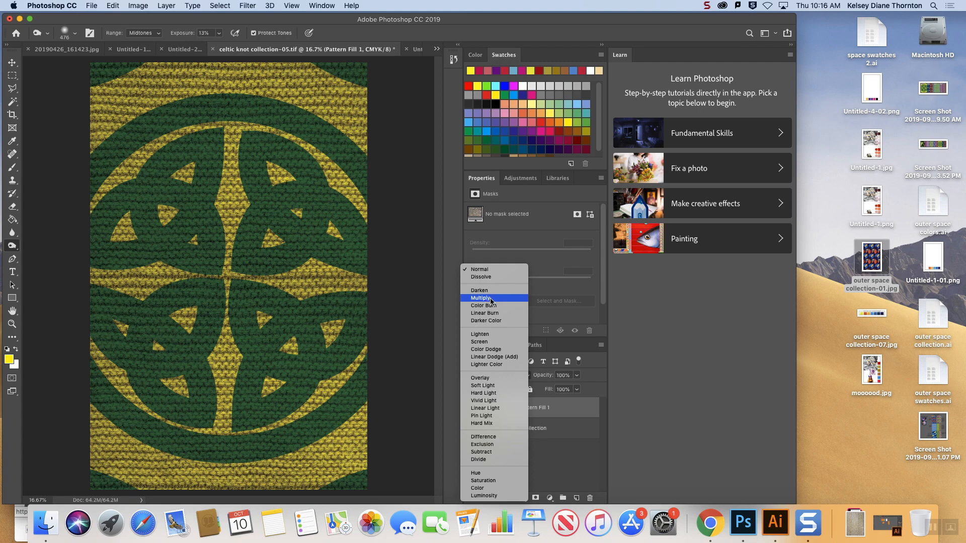
click(490, 298)
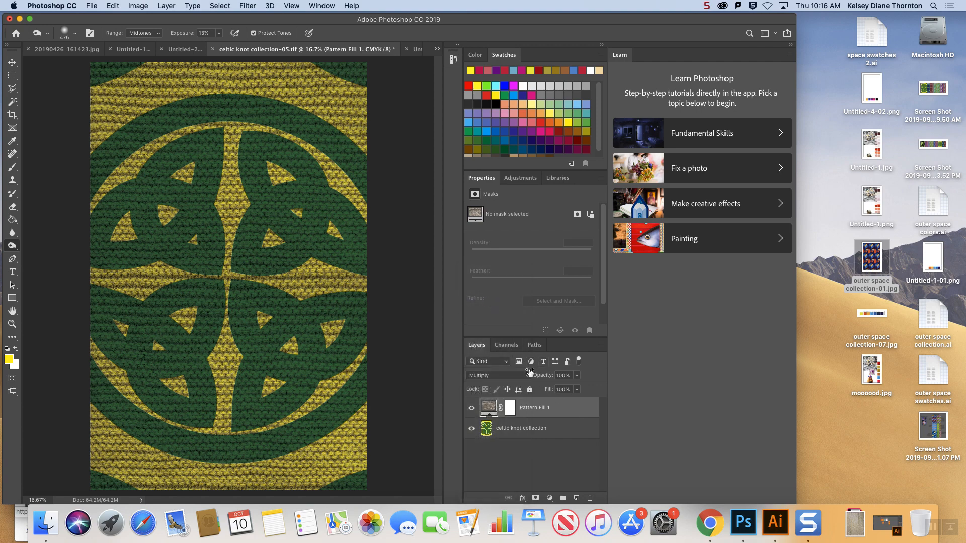
Reduce the knit pattern fill layer's opacity to 67% and deselect the layer
click(577, 389)
drag(576, 390, 561, 389)
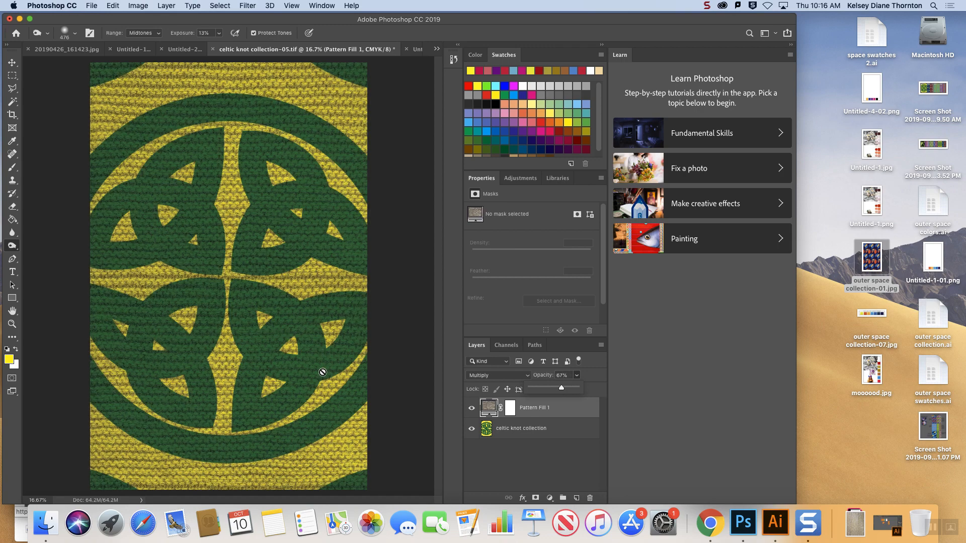
click(578, 454)
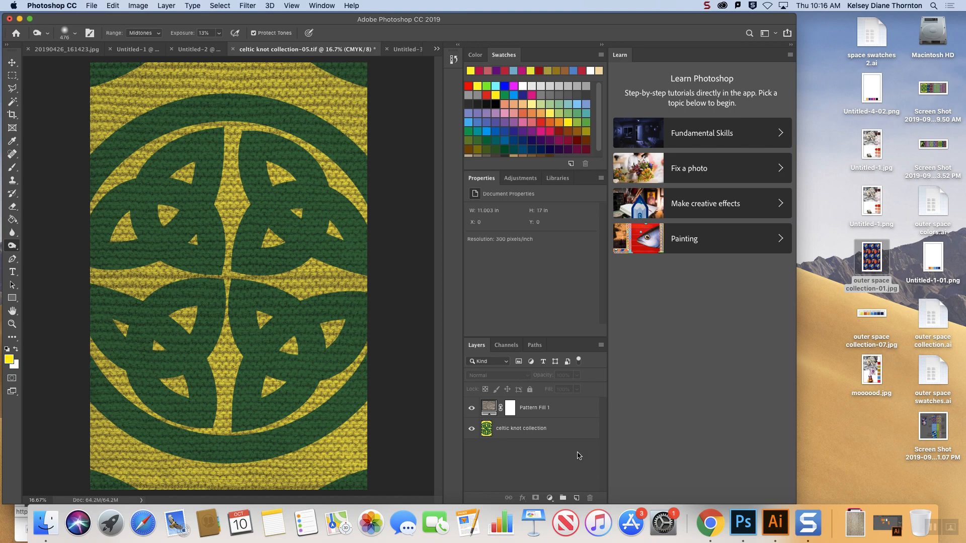
click(117, 6)
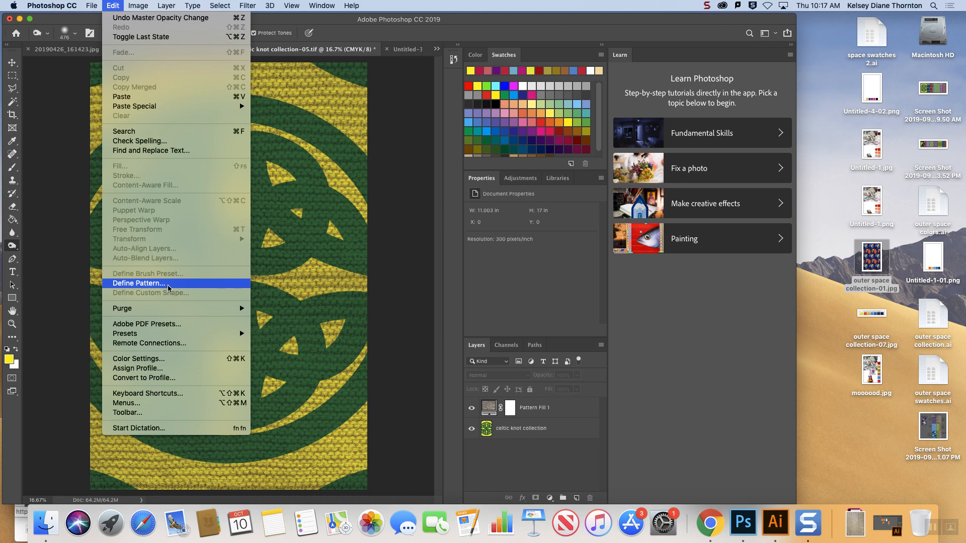
key(Escape)
click(826, 6)
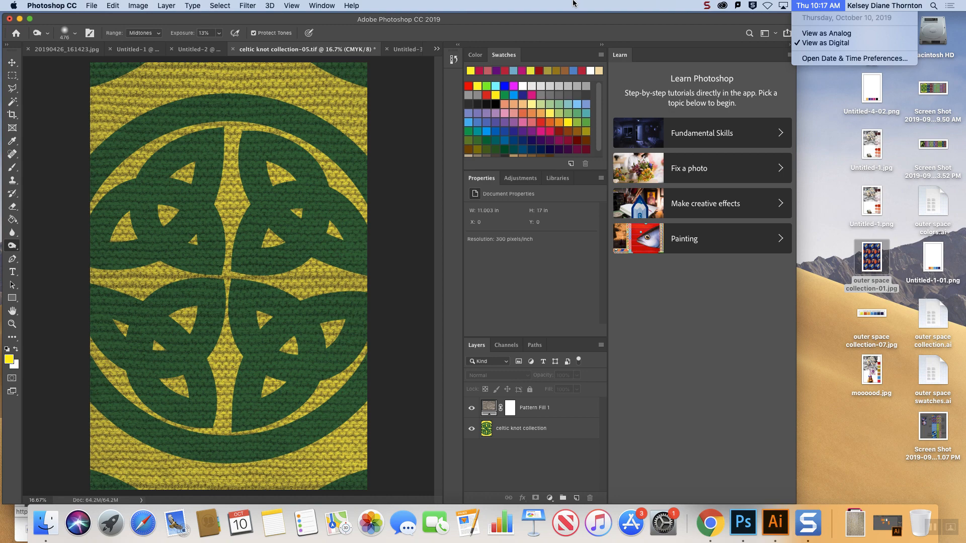
click(707, 5)
click(713, 18)
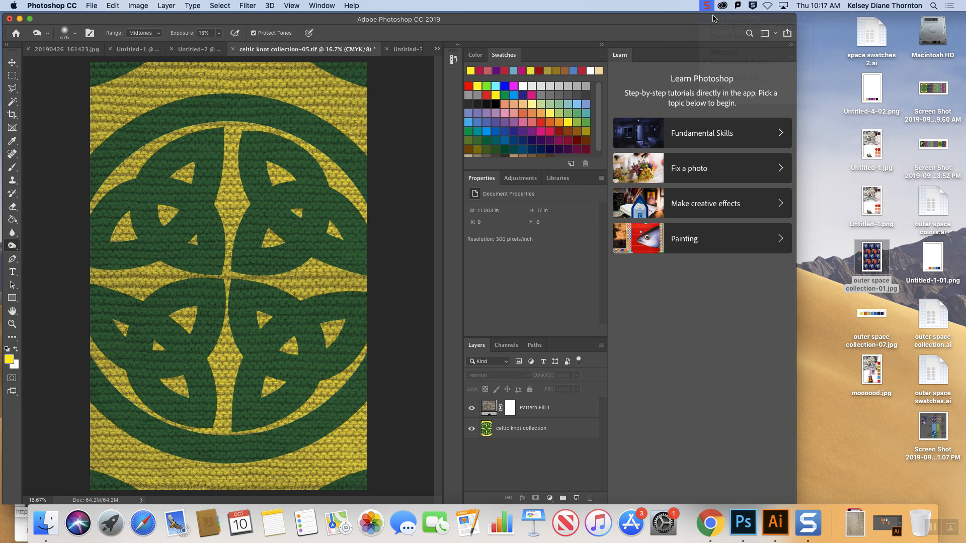